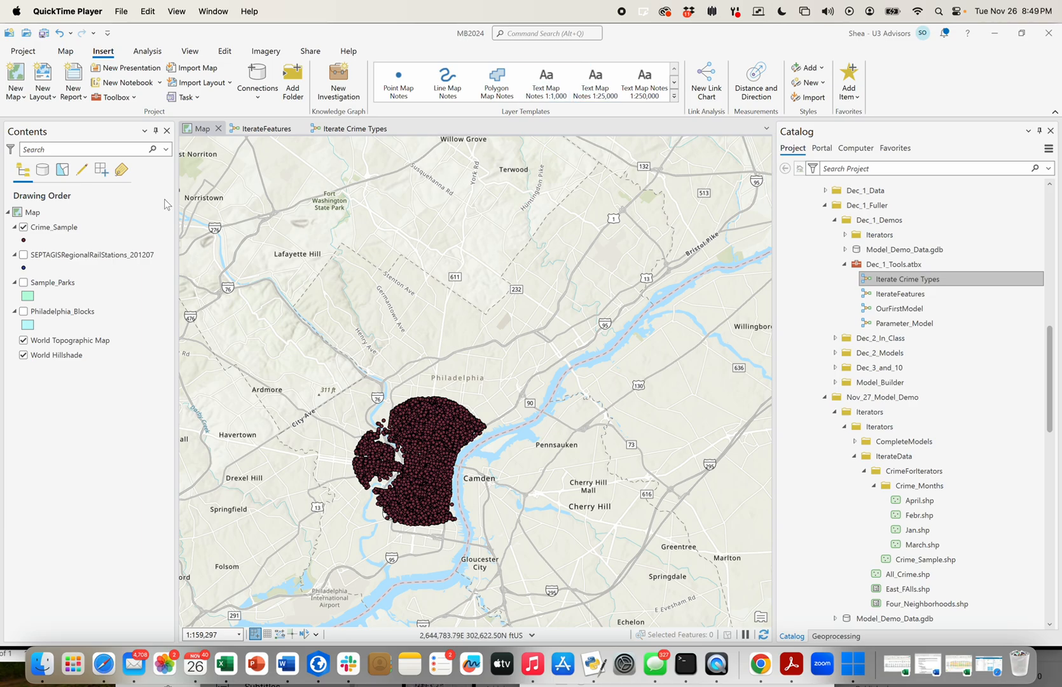
Step: Examine and compare the finished IterateFeatures and Iterate Crime Types model diagrams
{"action": "left_click", "coordinate": [261, 129]}
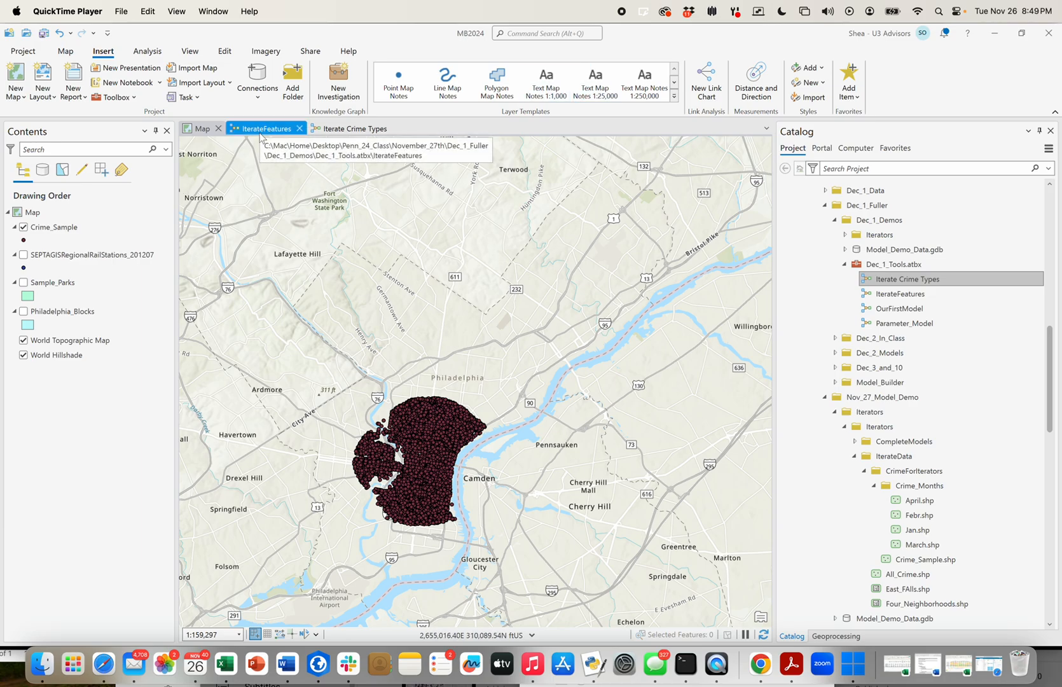
{"action": "left_click", "coordinate": [261, 132]}
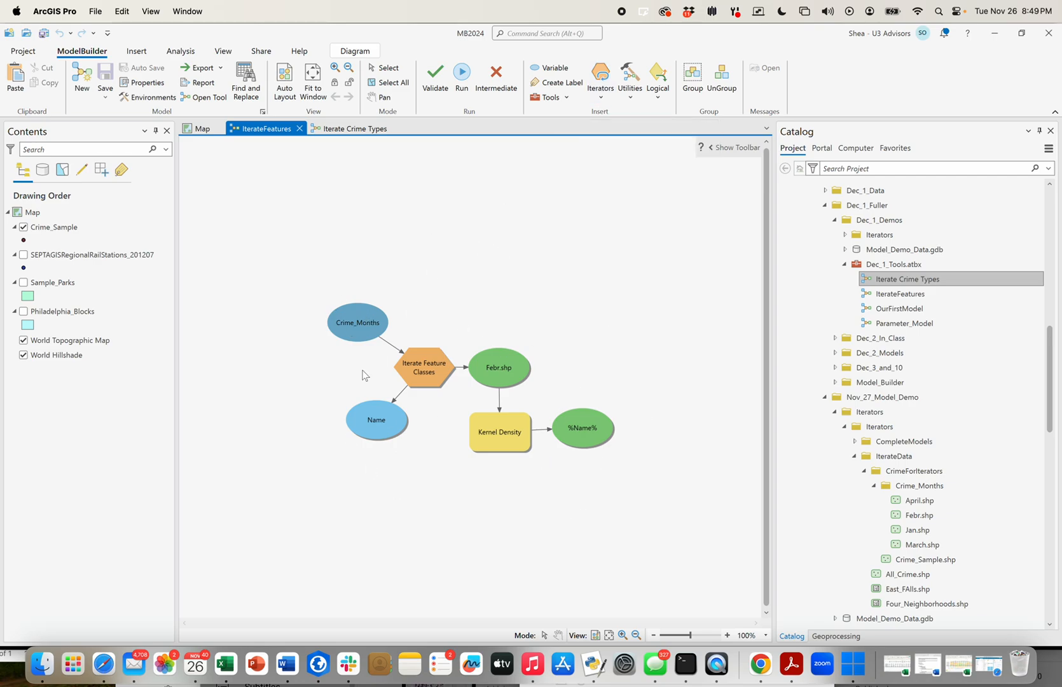
{"action": "left_click", "coordinate": [341, 131]}
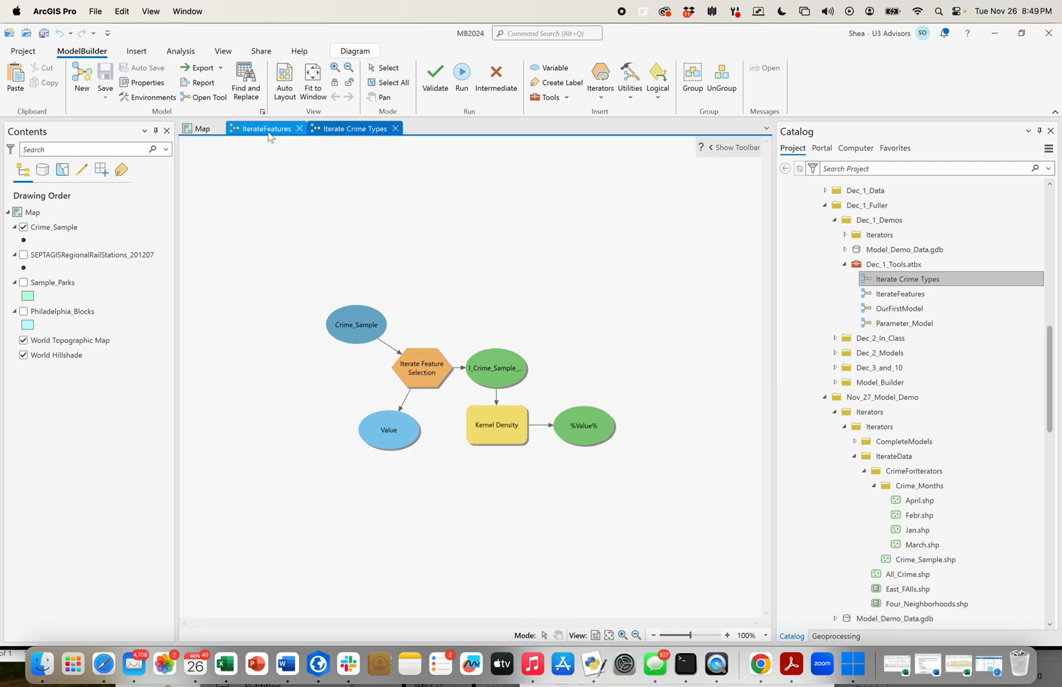
{"action": "left_click", "coordinate": [268, 131]}
{"action": "left_click", "coordinate": [348, 131]}
{"action": "left_click", "coordinate": [279, 127]}
{"action": "left_click", "coordinate": [354, 131]}
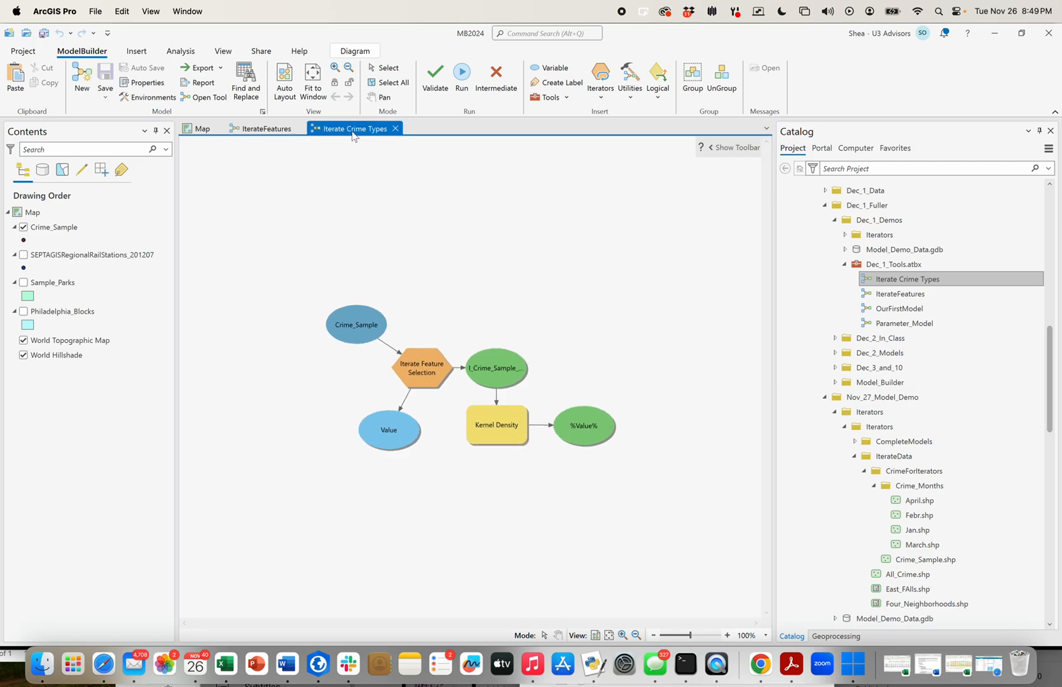
{"action": "left_click", "coordinate": [266, 132]}
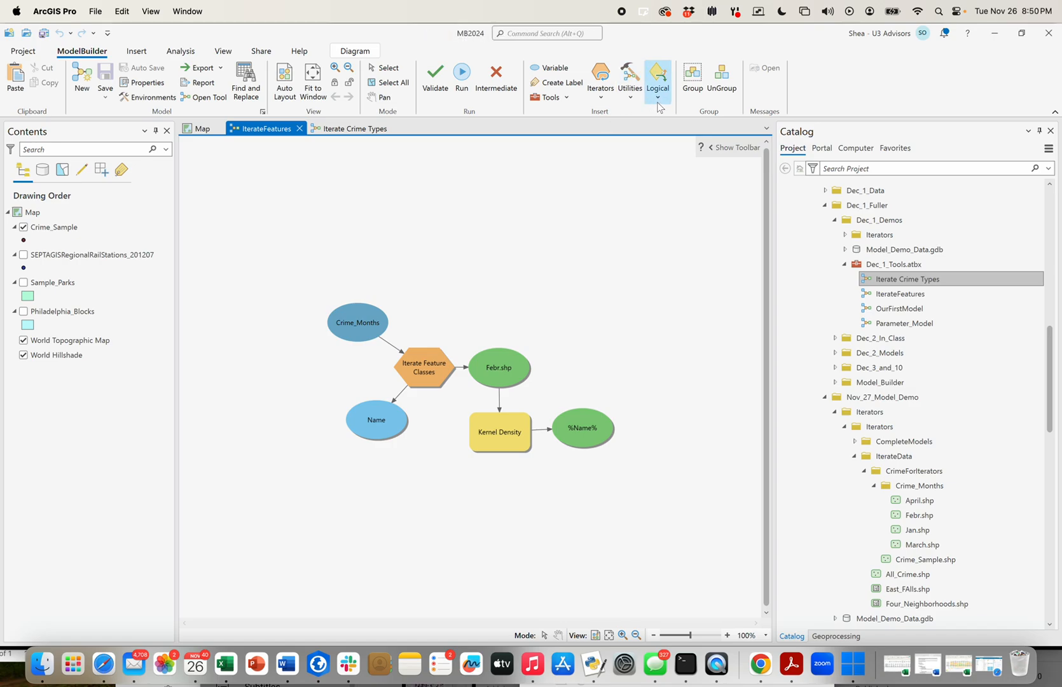
Step: Review the utilities, logical tools and iterators available for insertion in ModelBuilder
{"action": "left_click", "coordinate": [631, 103]}
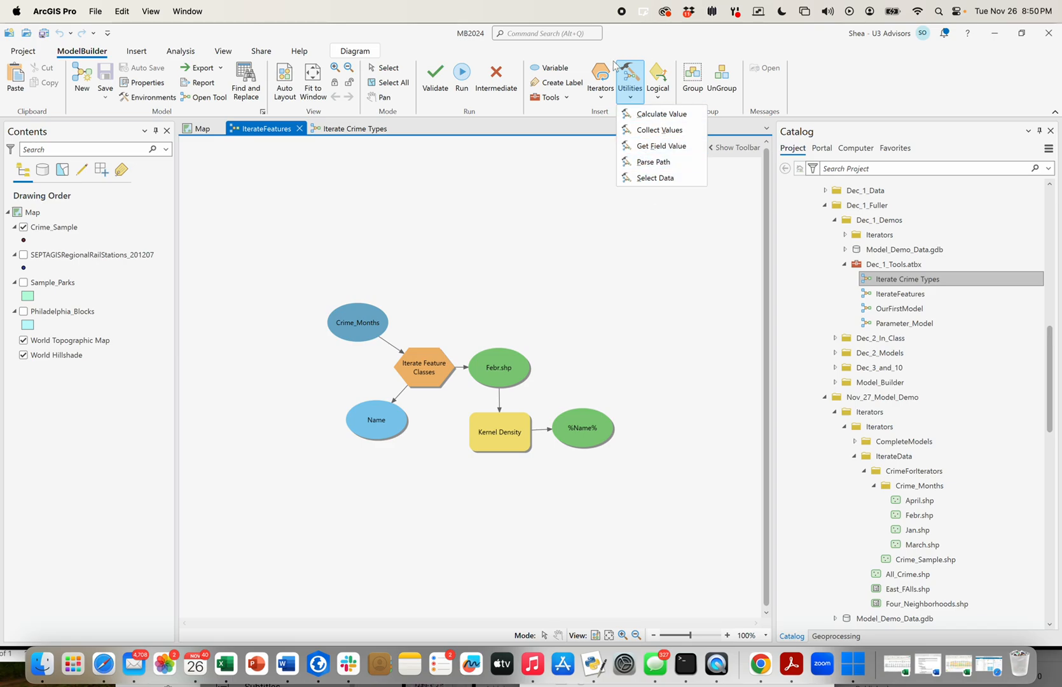
{"action": "left_click", "coordinate": [658, 98]}
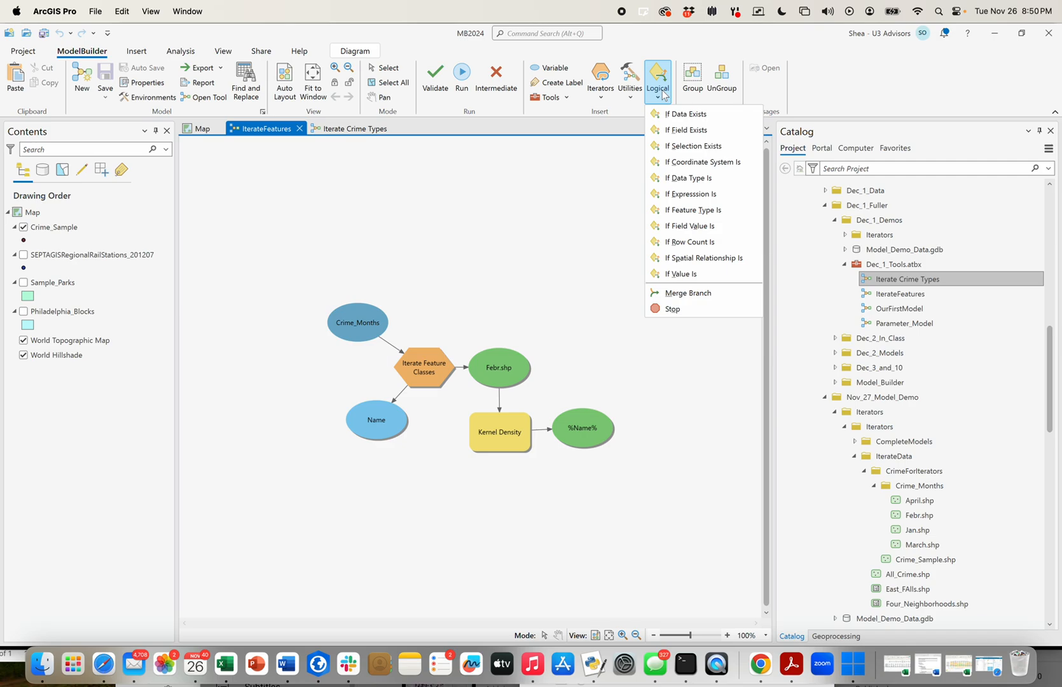
{"action": "left_click", "coordinate": [598, 97]}
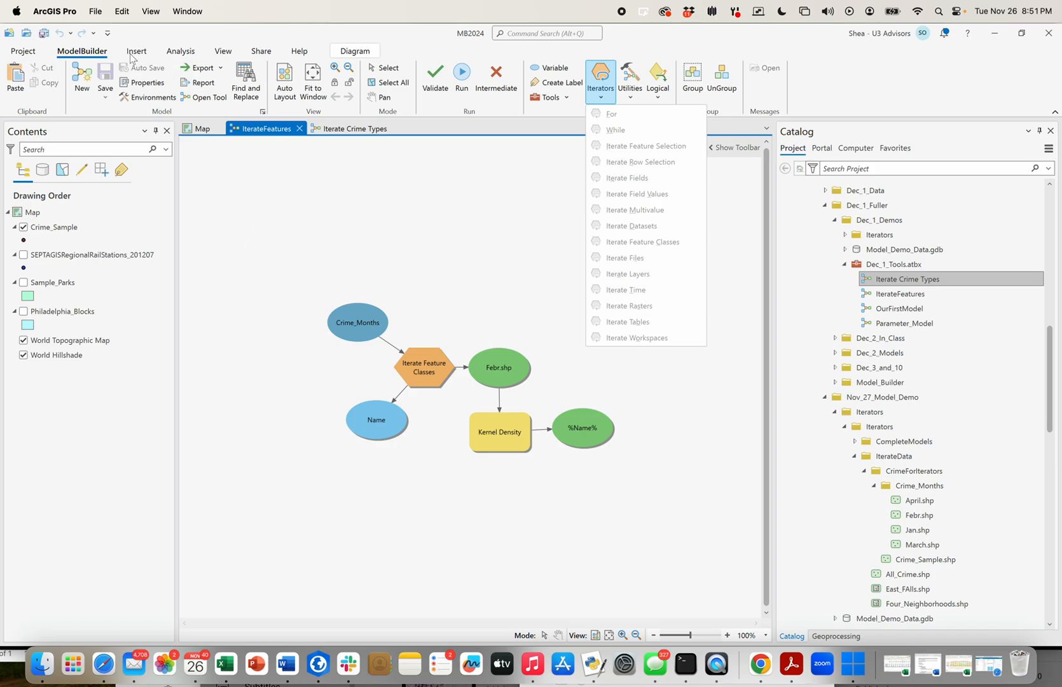
Step: Inspect the Crime_Sample points on the Philadelphia map at a closer scale
{"action": "left_click", "coordinate": [201, 129]}
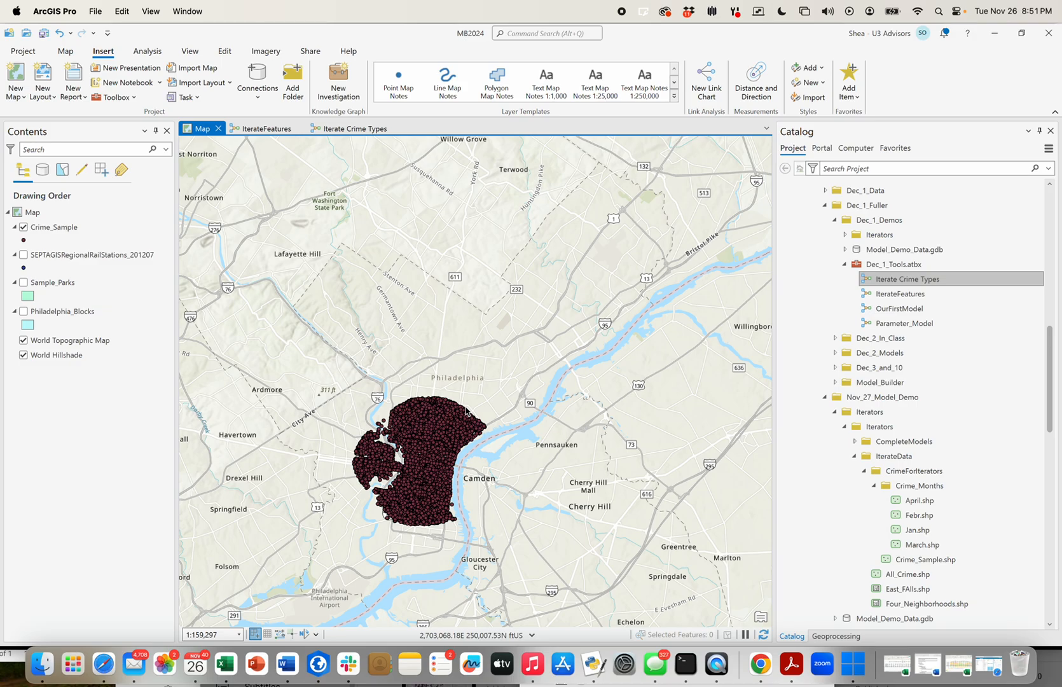
{"action": "left_click", "coordinate": [265, 130]}
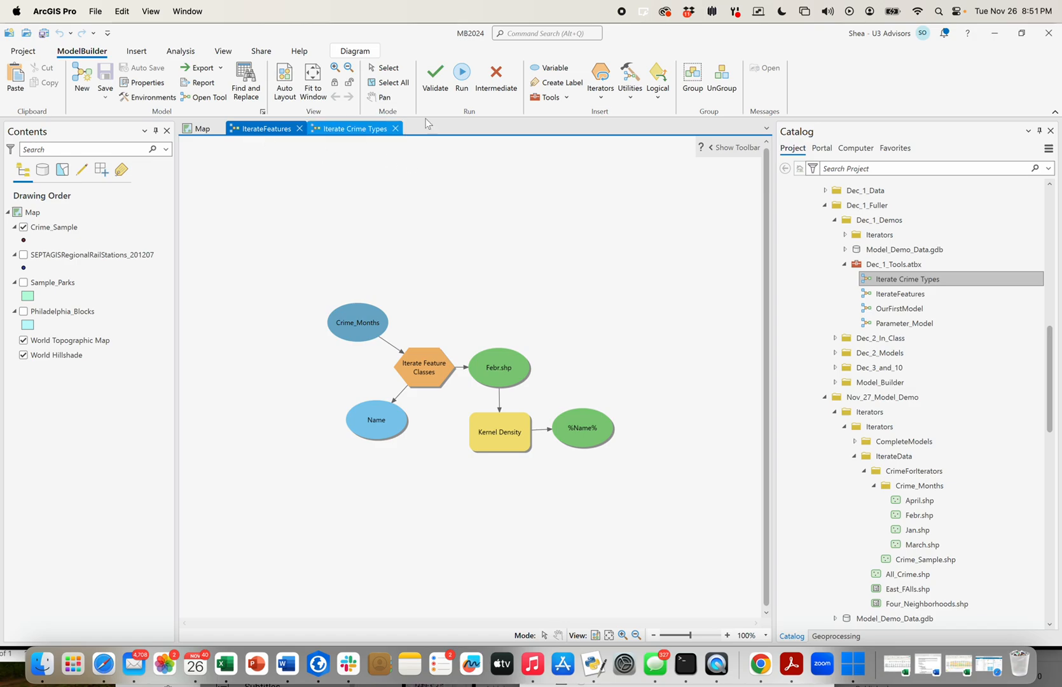
{"action": "left_click", "coordinate": [189, 135]}
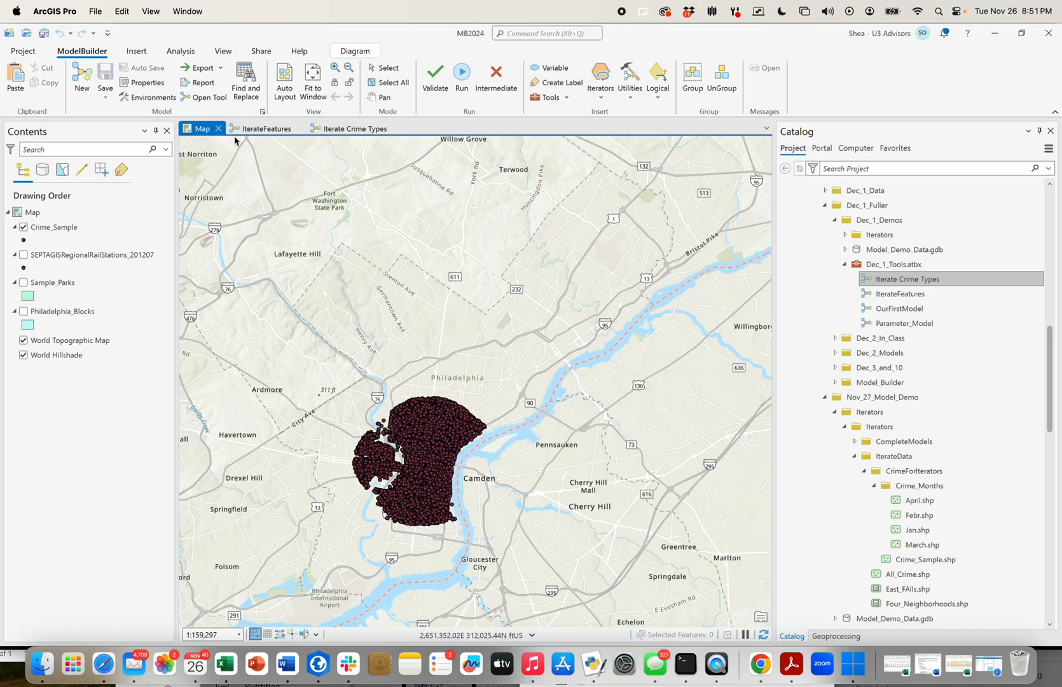
{"action": "scroll", "coordinate": [390, 430], "scroll_direction": "up", "scroll_amount": 2}
{"action": "scroll", "coordinate": [391, 430], "scroll_direction": "up", "scroll_amount": 3}
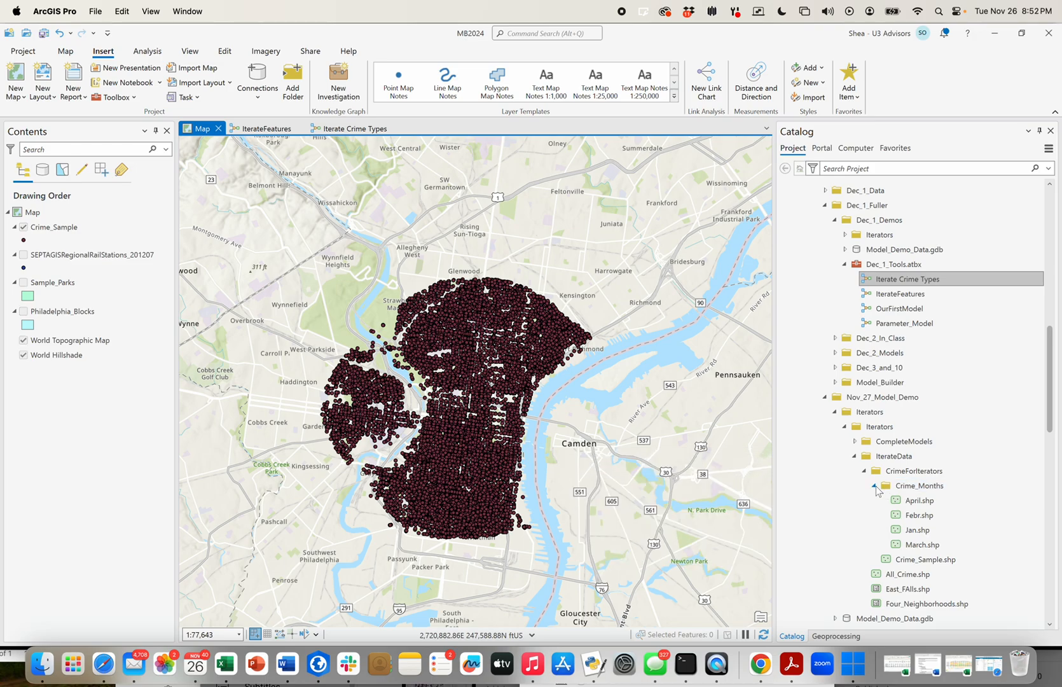
Step: Examine the monthly crime shapefiles in the Crime_Months folder under CrimeForIterators
{"action": "left_click", "coordinate": [874, 487]}
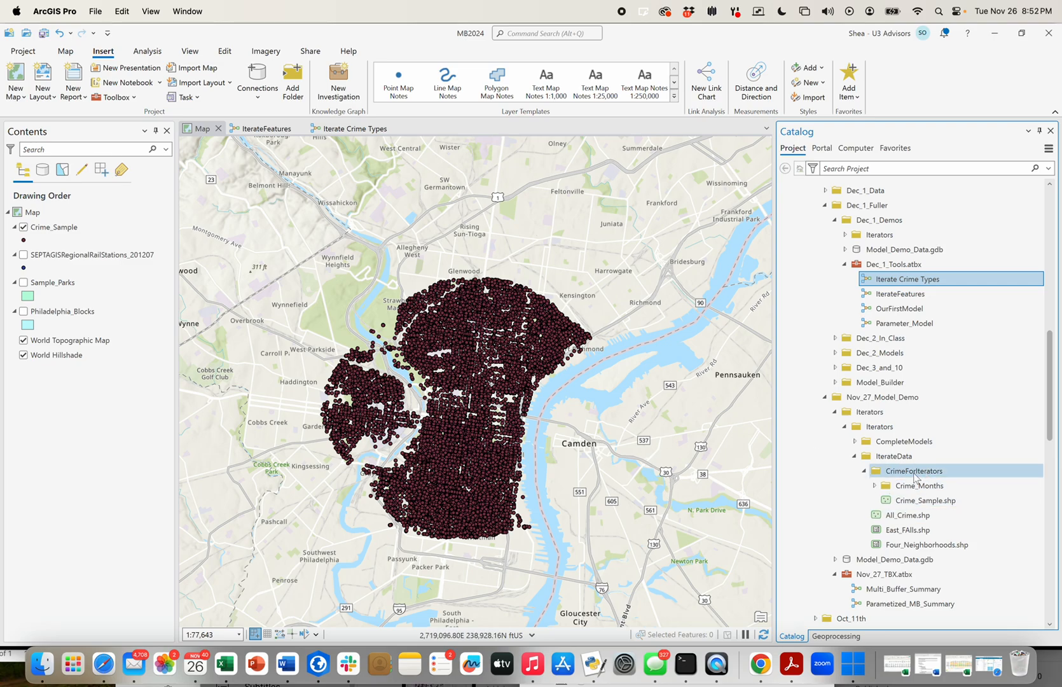
{"action": "left_click", "coordinate": [874, 486]}
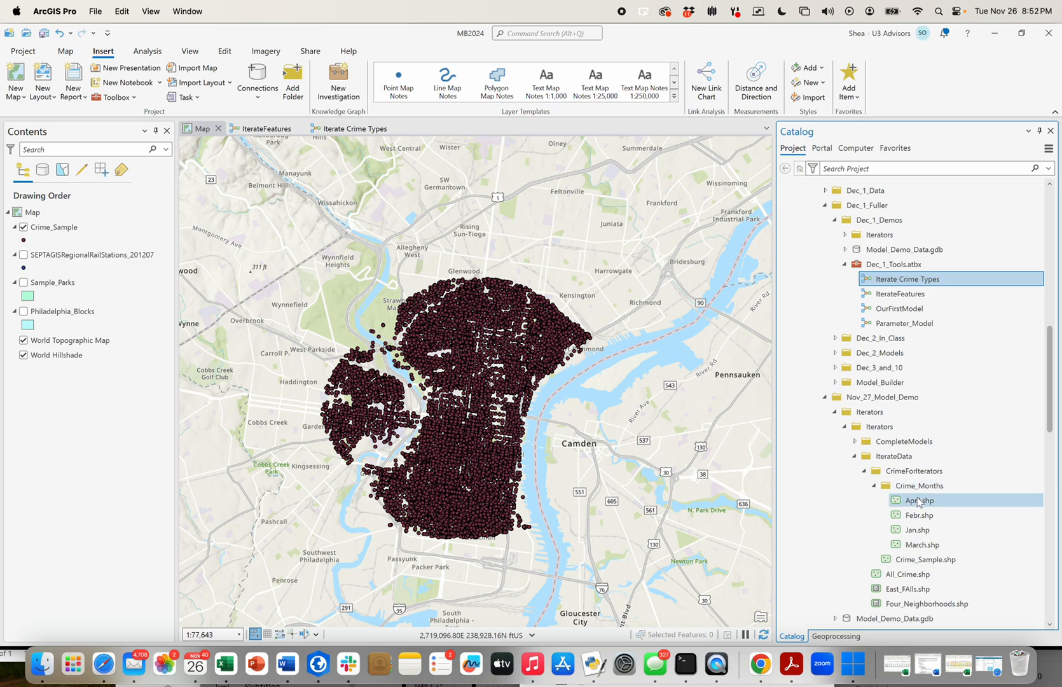
{"action": "mouse_move", "coordinate": [921, 503]}
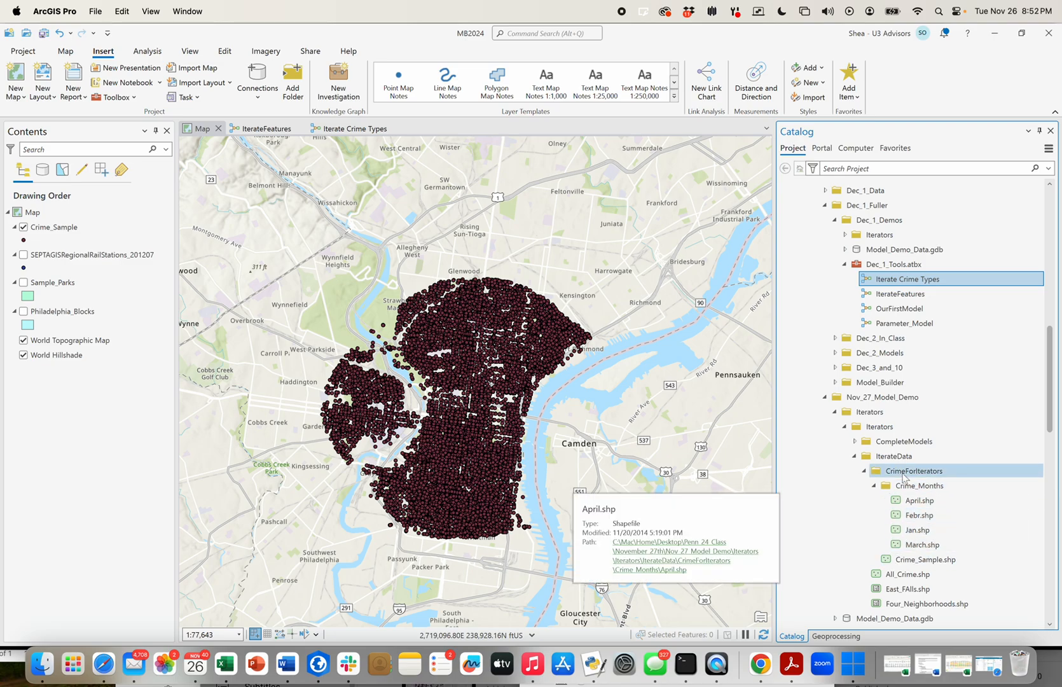
{"action": "left_click", "coordinate": [875, 485]}
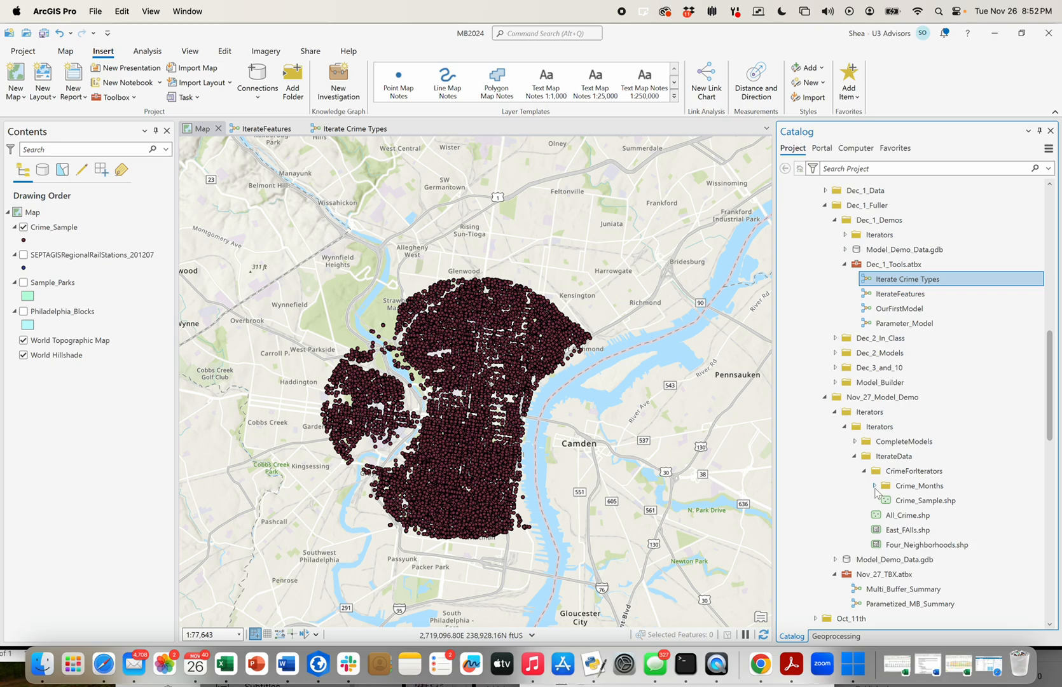
{"action": "left_click", "coordinate": [874, 485]}
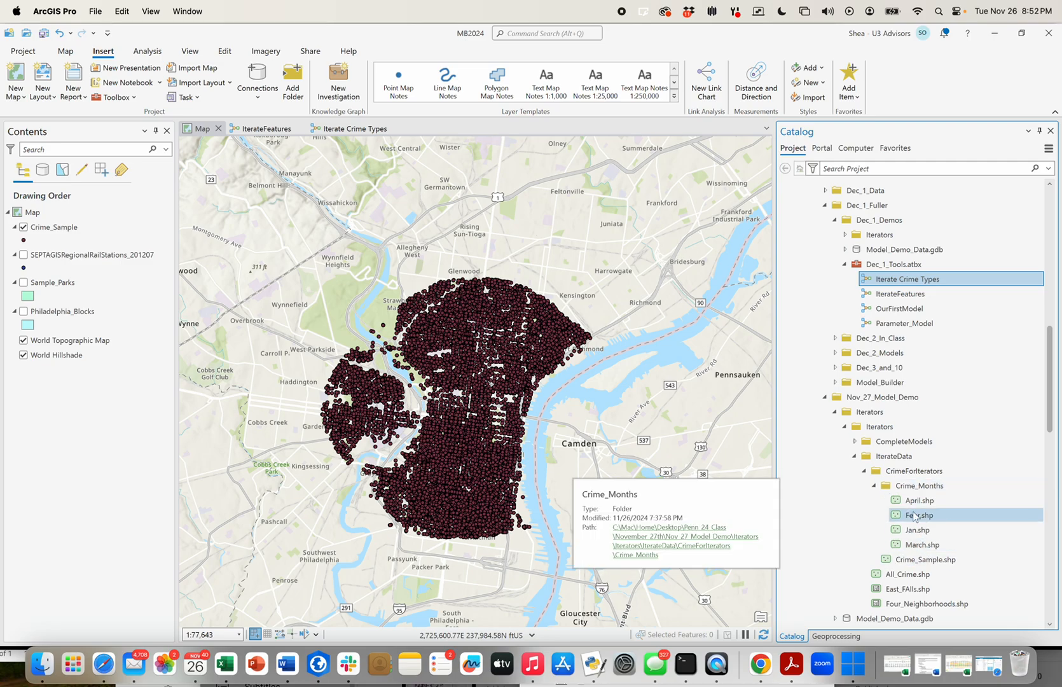
{"action": "mouse_move", "coordinate": [914, 515]}
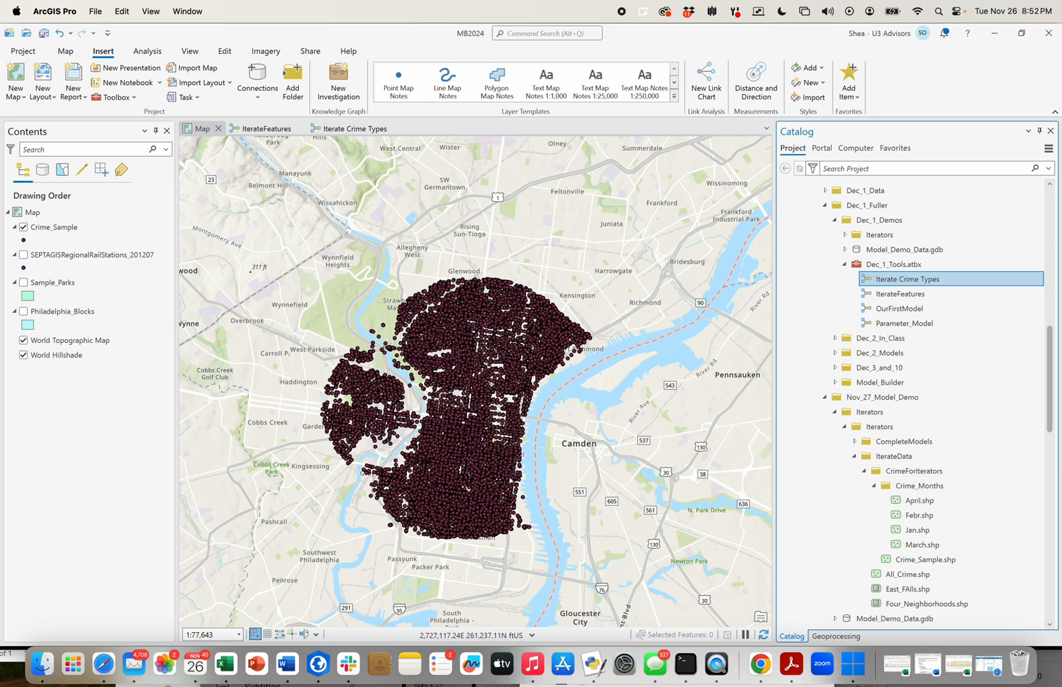
Step: Create a new model in the Nov_27_TBX.atbx toolbox and close its empty diagram
{"action": "left_click_drag", "start_coordinate": [1053, 397], "coordinate": [1053, 435]}
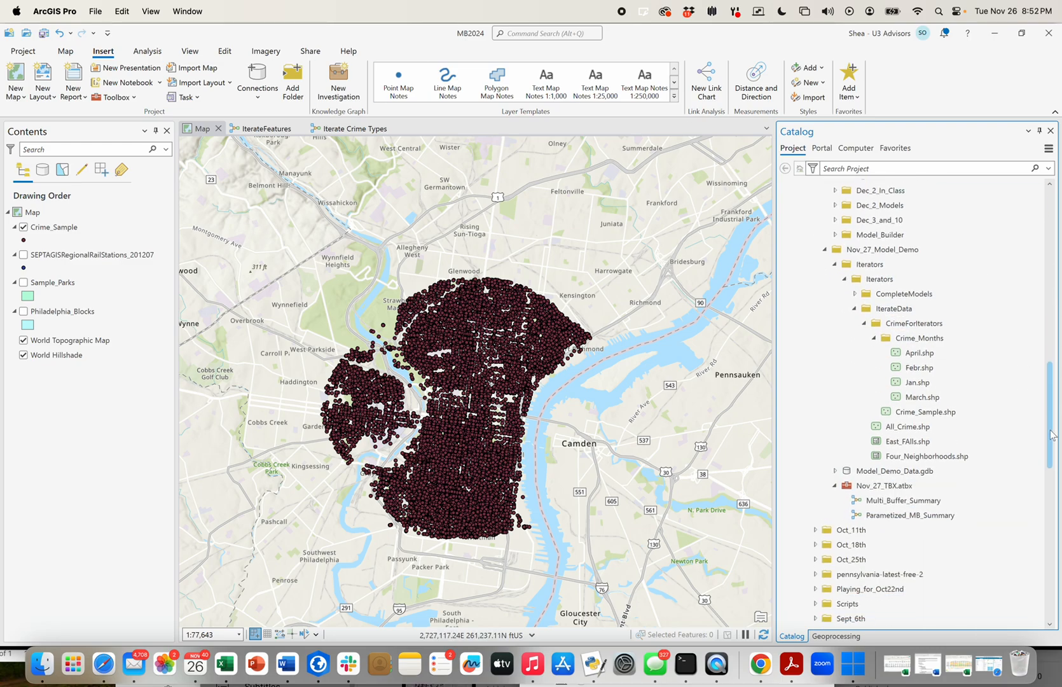
{"action": "right_click", "coordinate": [897, 489]}
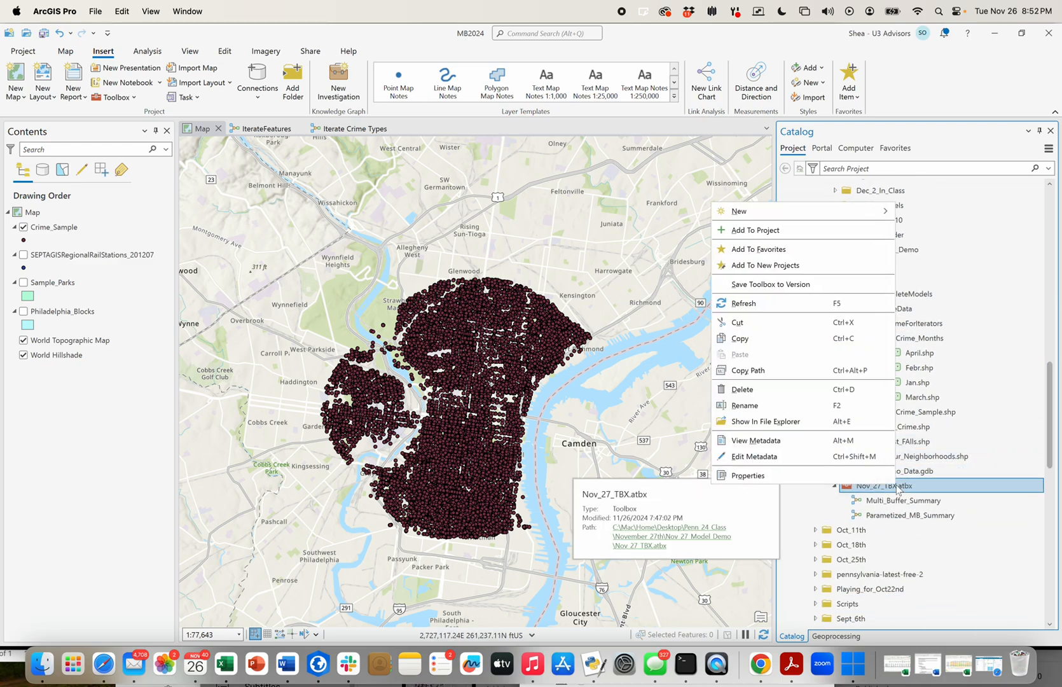
{"action": "mouse_move", "coordinate": [760, 213]}
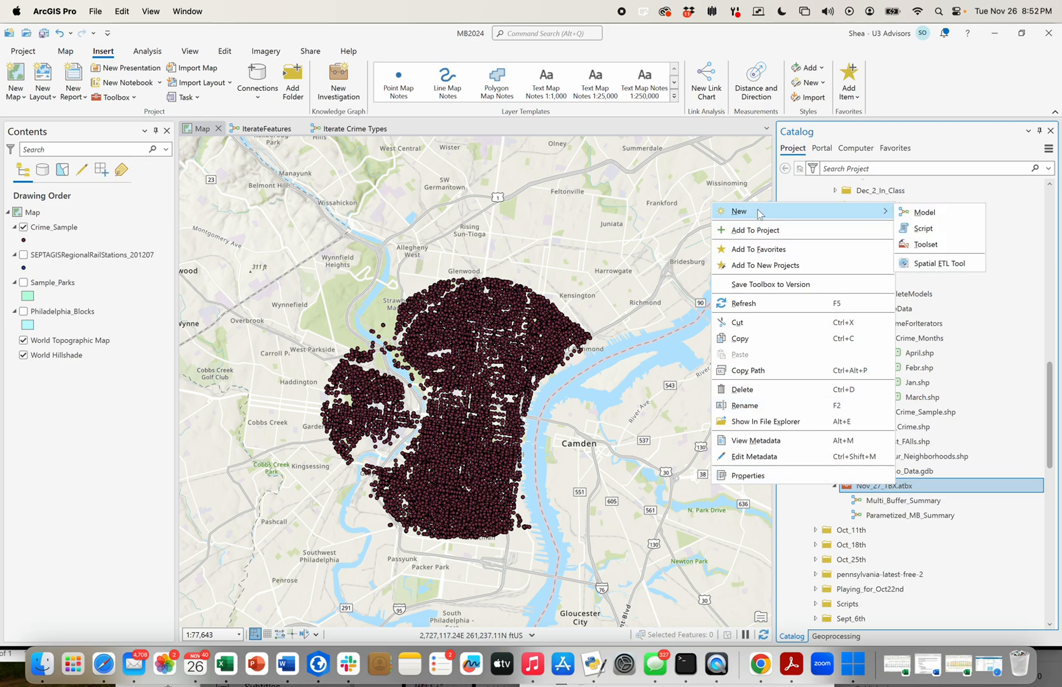
{"action": "left_click", "coordinate": [952, 214]}
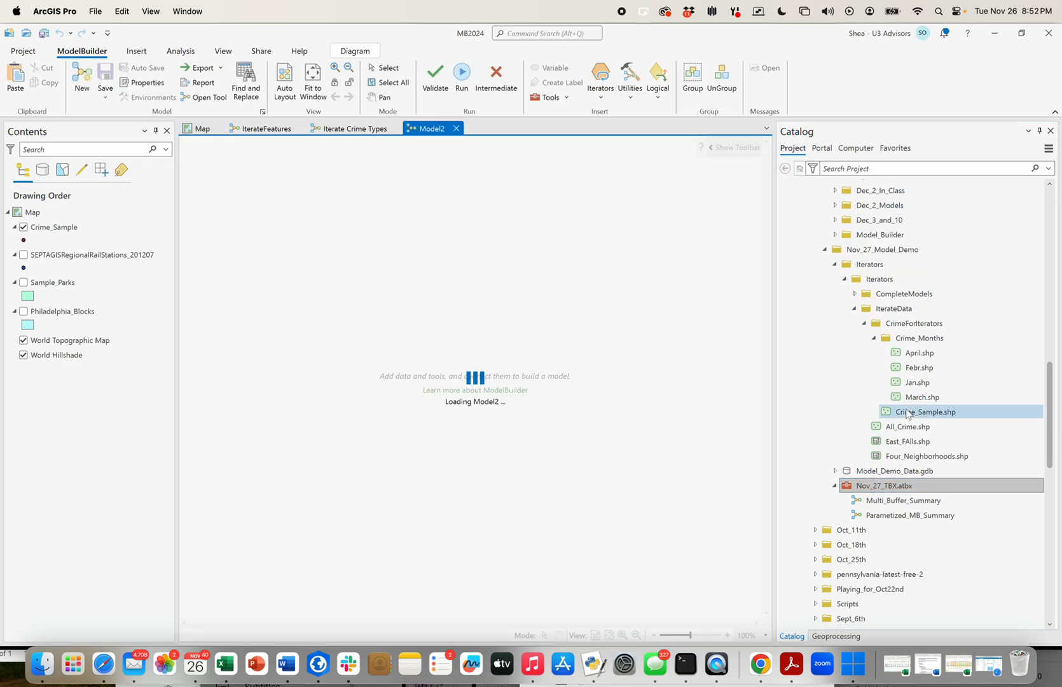
{"action": "left_click", "coordinate": [453, 127]}
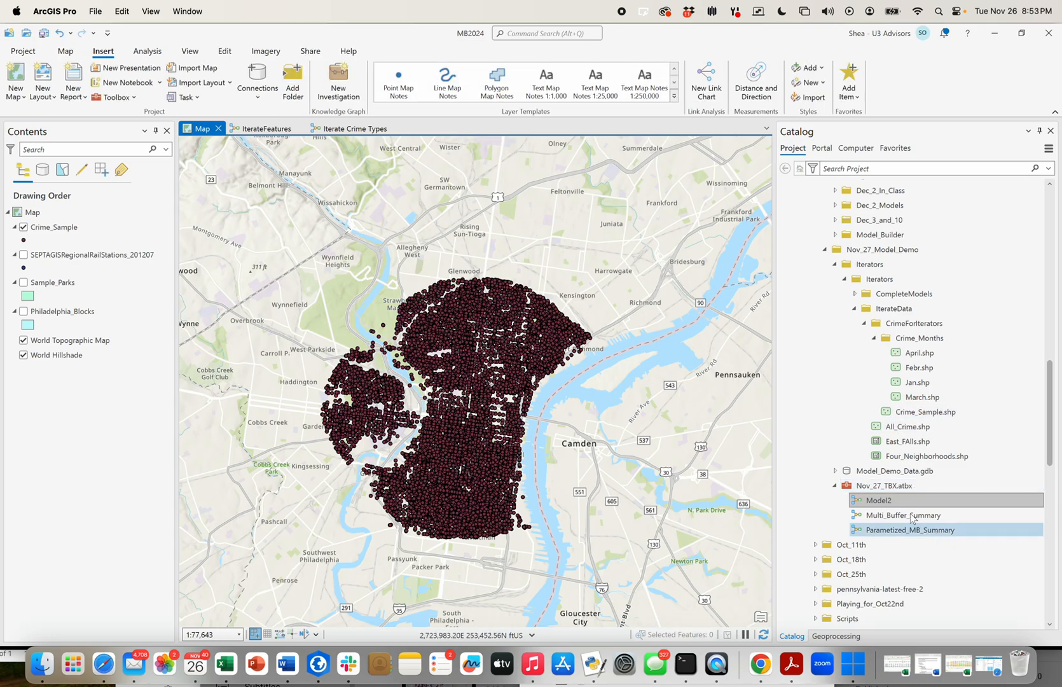
Step: Rename the new model in Nov_27_TBX.atbx as Iterate_Features_Demo
{"action": "left_click", "coordinate": [882, 501]}
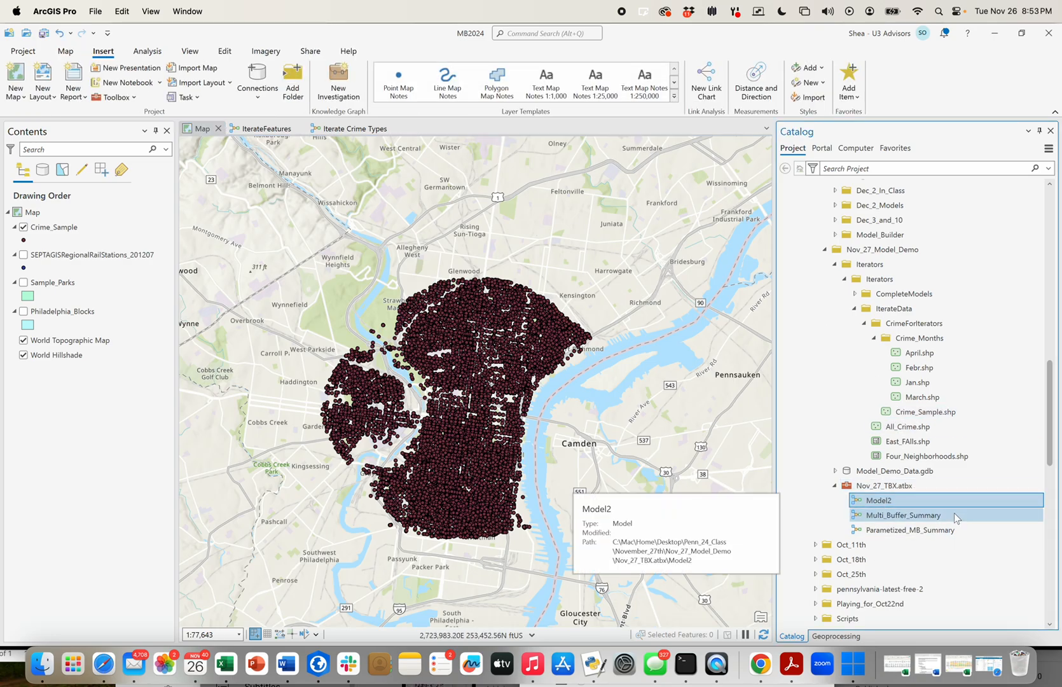
{"action": "left_click", "coordinate": [884, 502]}
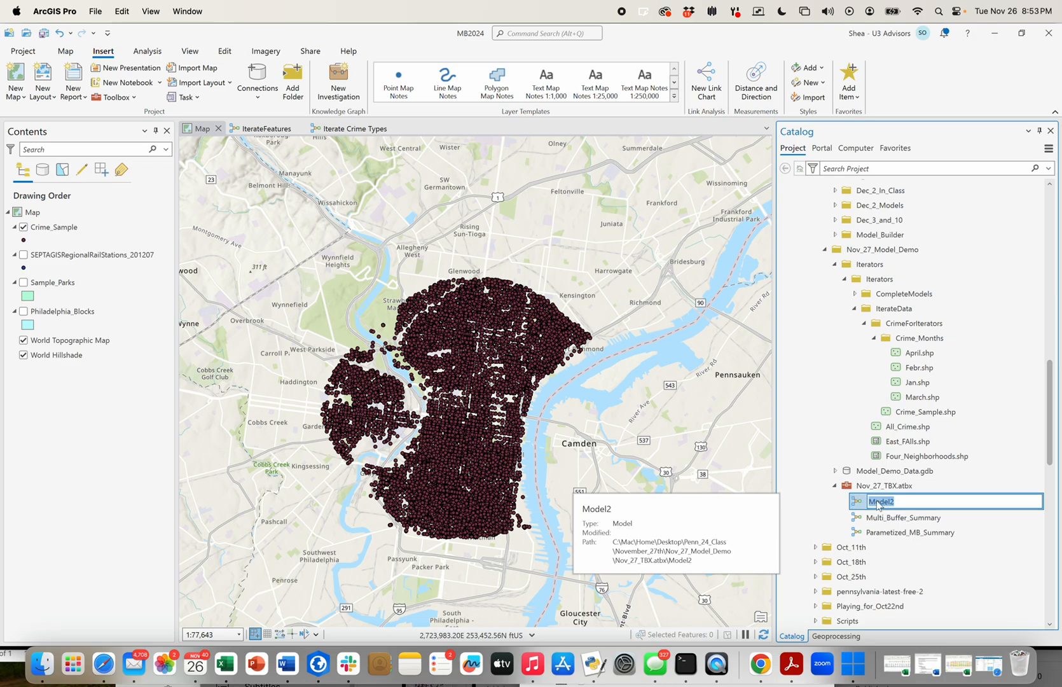
{"action": "type", "text": "Iterate_Features_Demo"}
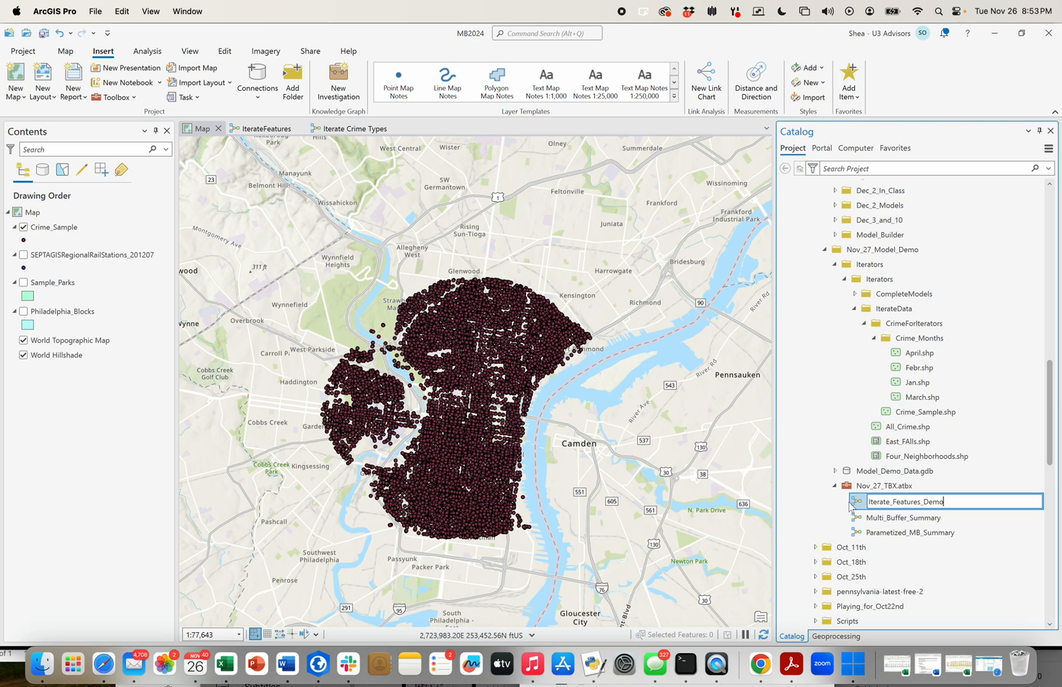
{"action": "key", "text": "Return"}
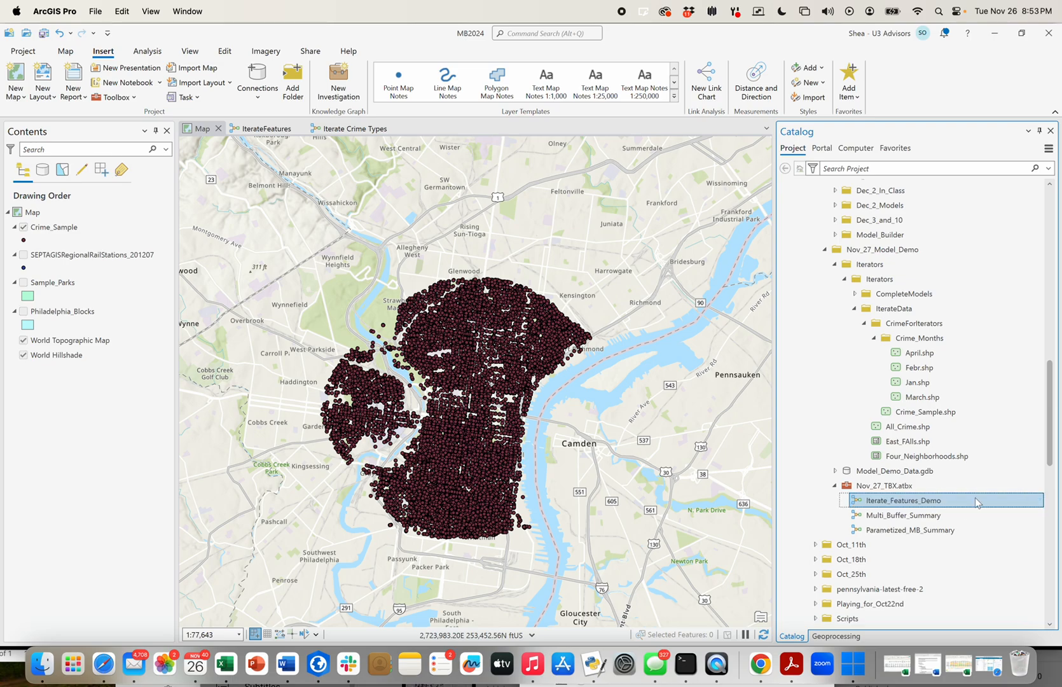
Step: Open the Iterate_Features_Demo model for editing, close the Iterate Crime Types model, and place the demo view directly after the map
{"action": "right_click", "coordinate": [926, 503]}
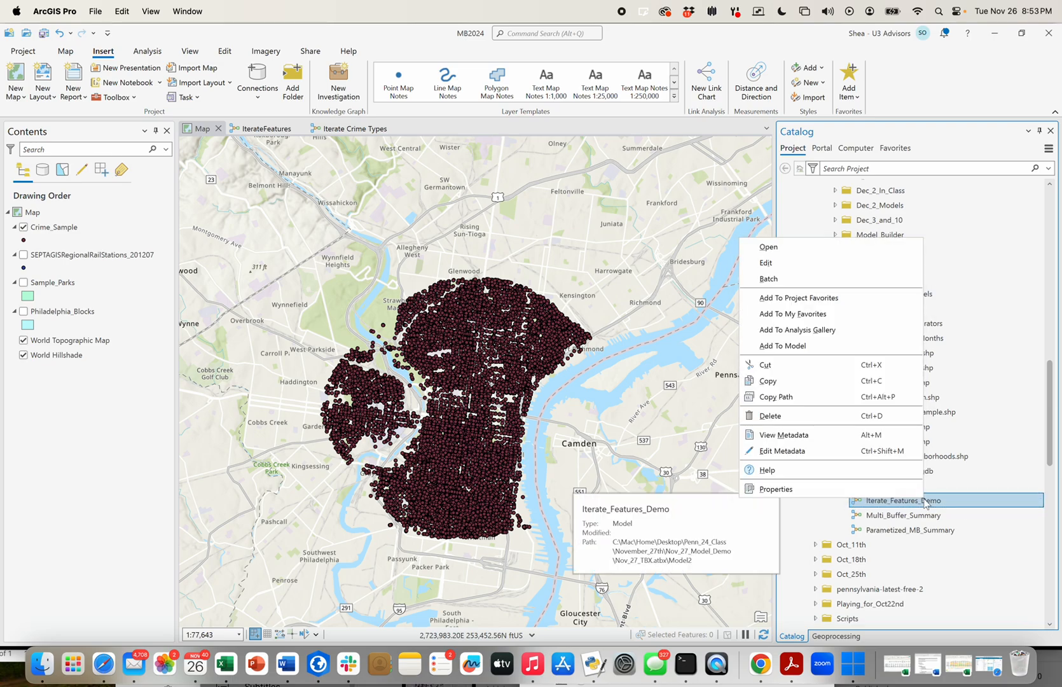
{"action": "left_click", "coordinate": [818, 262]}
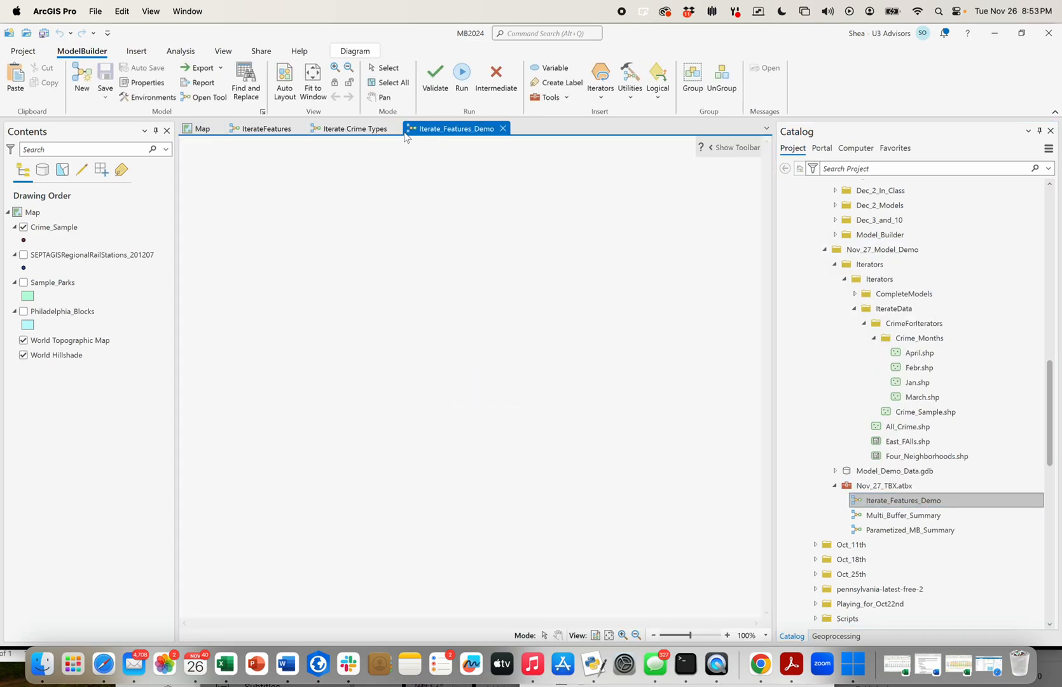
{"action": "left_click", "coordinate": [395, 128]}
{"action": "left_click_drag", "start_coordinate": [378, 130], "coordinate": [259, 140]}
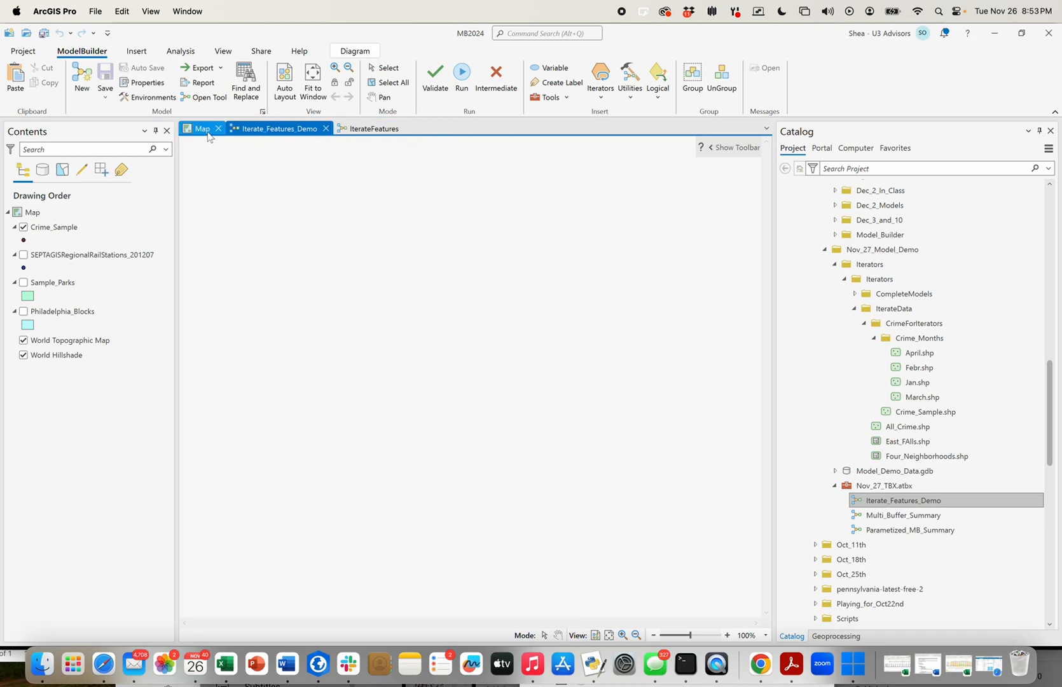
Step: Undock the Iterate_Features_Demo diagram into a narrower floating window, placed so the map and the crime shapefiles stay accessible
{"action": "left_click_drag", "start_coordinate": [273, 129], "coordinate": [348, 183]}
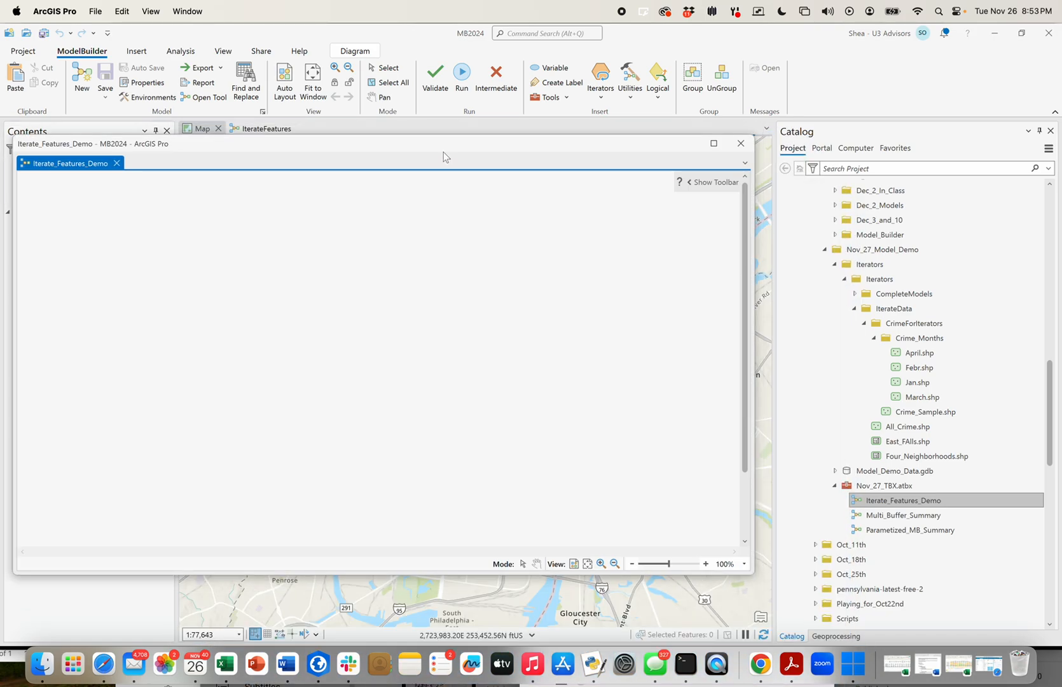
{"action": "left_click_drag", "start_coordinate": [754, 359], "coordinate": [500, 356]}
{"action": "left_click_drag", "start_coordinate": [388, 143], "coordinate": [733, 165]}
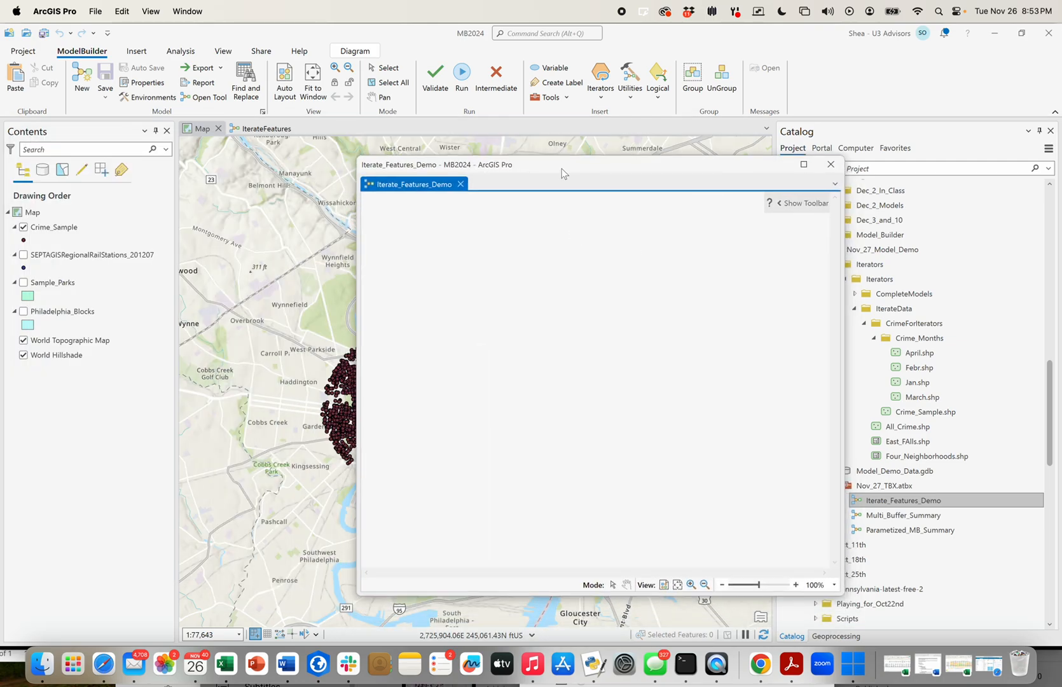
Step: Add an Iterate Feature Classes iterator to the Iterate_Features_Demo model and deselect its elements
{"action": "left_click", "coordinate": [601, 95]}
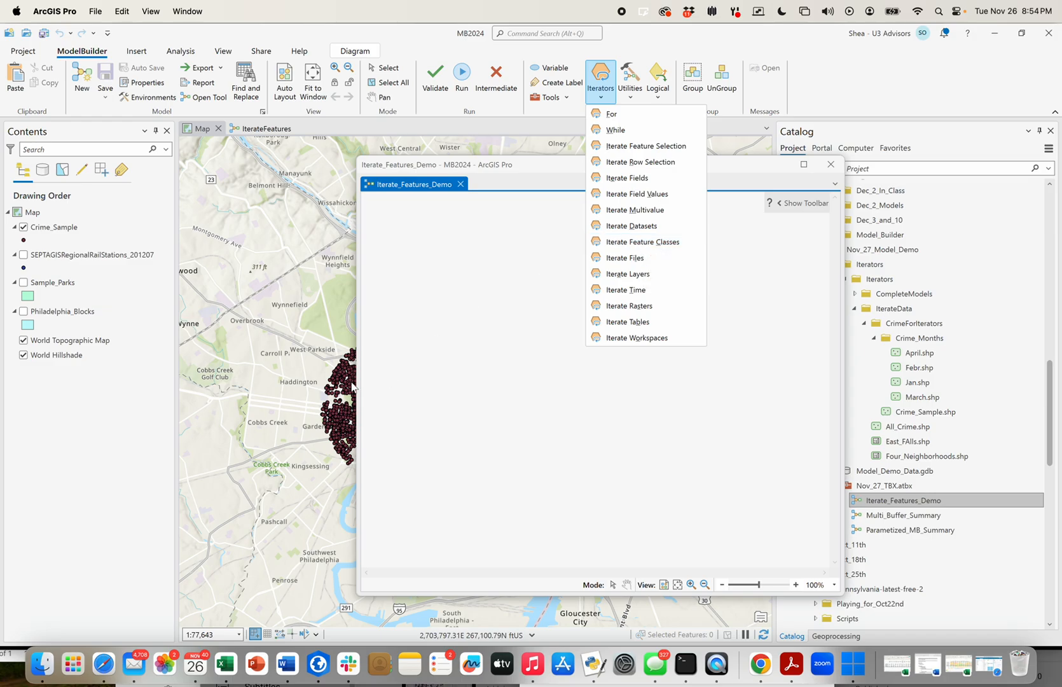
{"action": "left_click", "coordinate": [641, 243]}
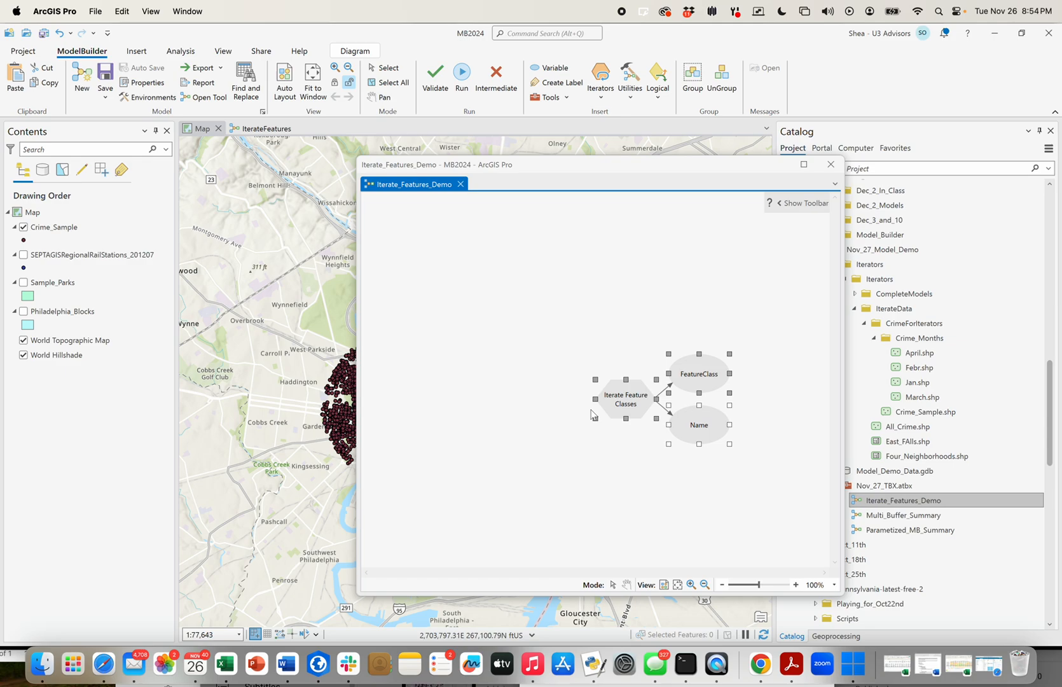
{"action": "left_click", "coordinate": [598, 321]}
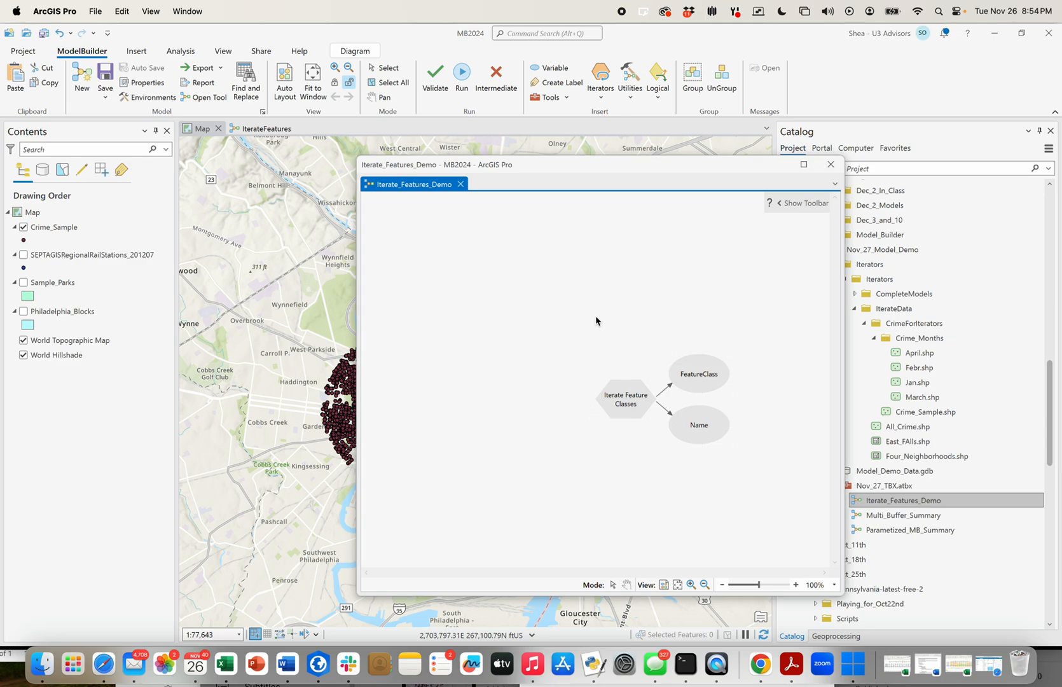
Step: Arrange the iterator elements in the diagram, with FeatureClass up beside Iterate Feature Classes and Name directly below it
{"action": "left_click_drag", "start_coordinate": [626, 400], "coordinate": [571, 340]}
{"action": "left_click", "coordinate": [703, 430]}
{"action": "left_click_drag", "start_coordinate": [706, 433], "coordinate": [583, 411]}
{"action": "left_click", "coordinate": [708, 376]}
{"action": "left_click_drag", "start_coordinate": [708, 377], "coordinate": [667, 318]}
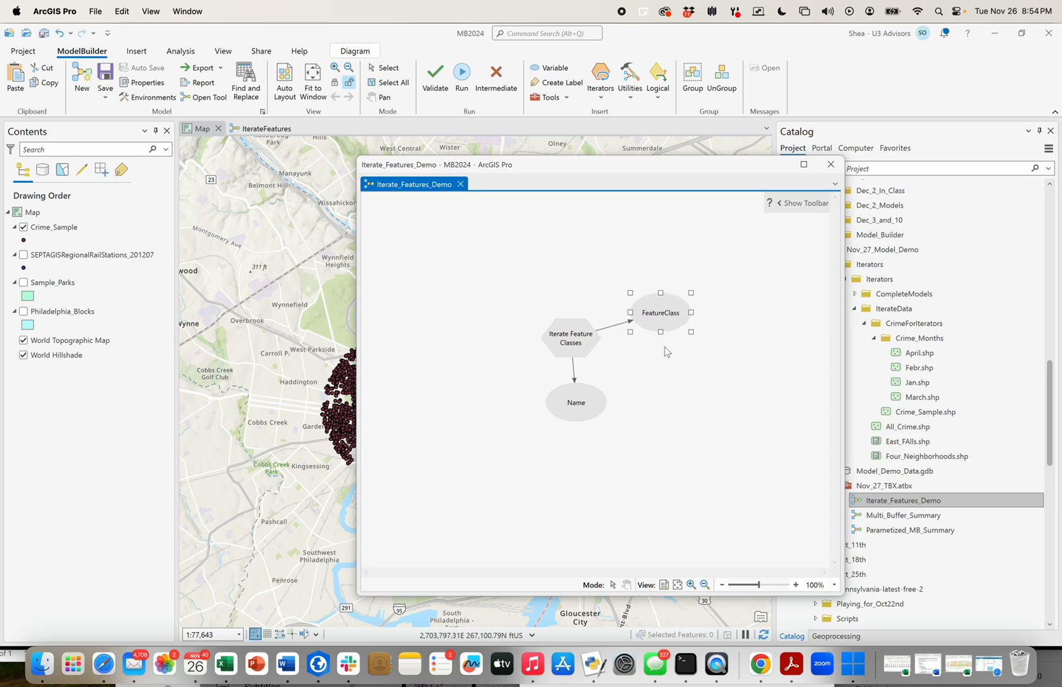
{"action": "left_click", "coordinate": [575, 412]}
{"action": "left_click_drag", "start_coordinate": [575, 412], "coordinate": [565, 413]}
{"action": "left_click", "coordinate": [629, 375]}
Step: Open the Iterate Feature Classes parameters and browse for the workspace in the Desktop's Penn_24_Class folder
{"action": "double_click", "coordinate": [559, 339]}
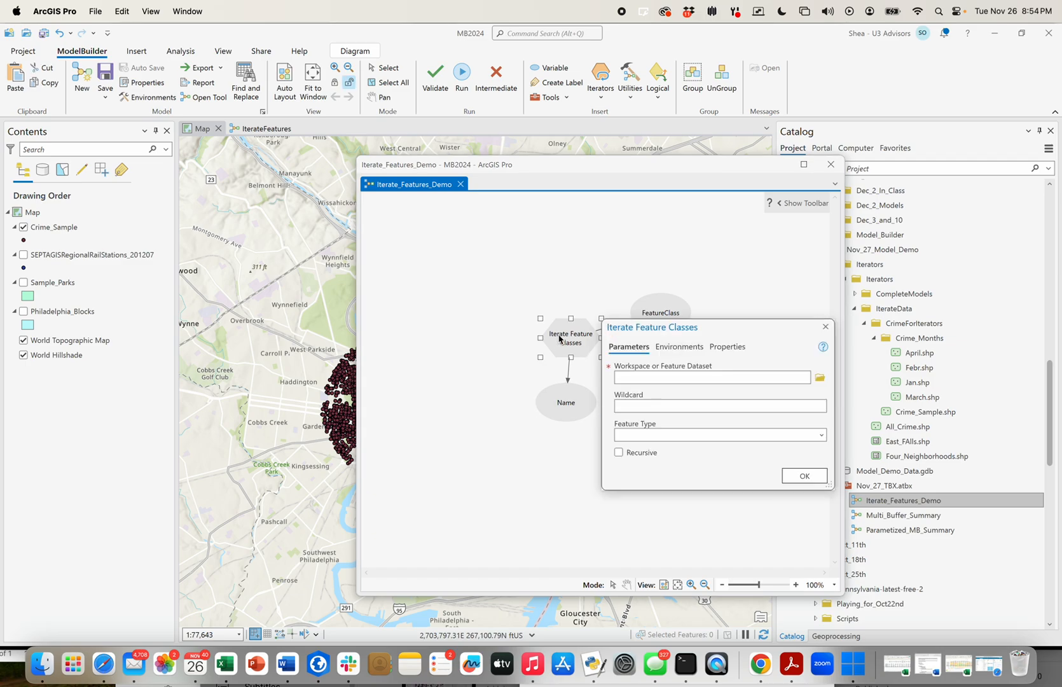
{"action": "left_click_drag", "start_coordinate": [781, 321], "coordinate": [798, 240]}
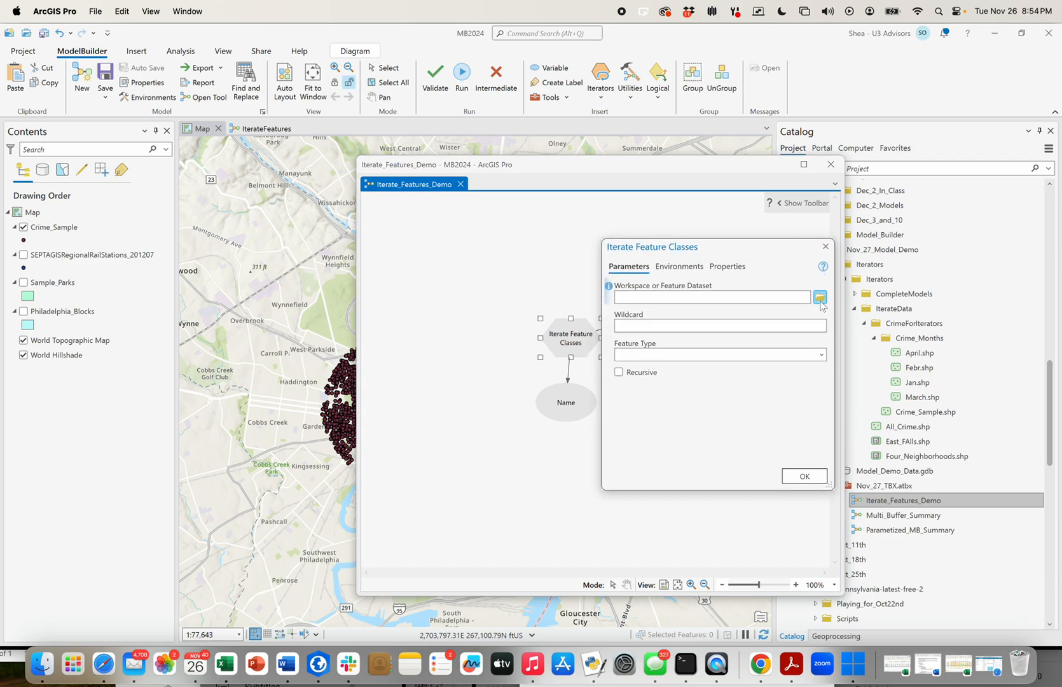
{"action": "left_click", "coordinate": [820, 297]}
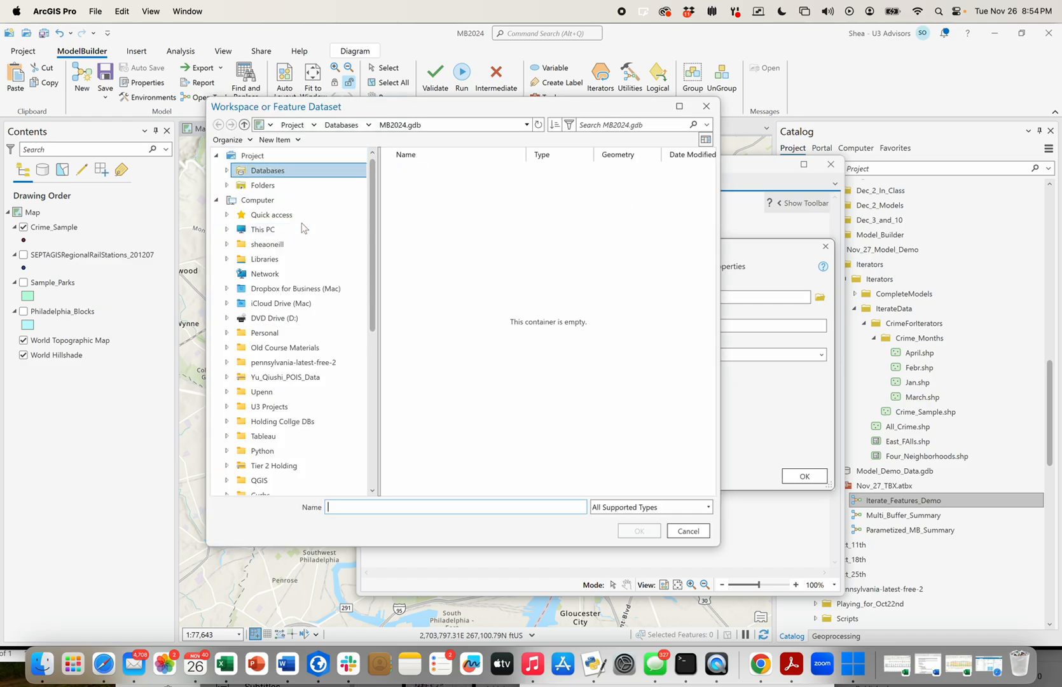
{"action": "left_click", "coordinate": [270, 230]}
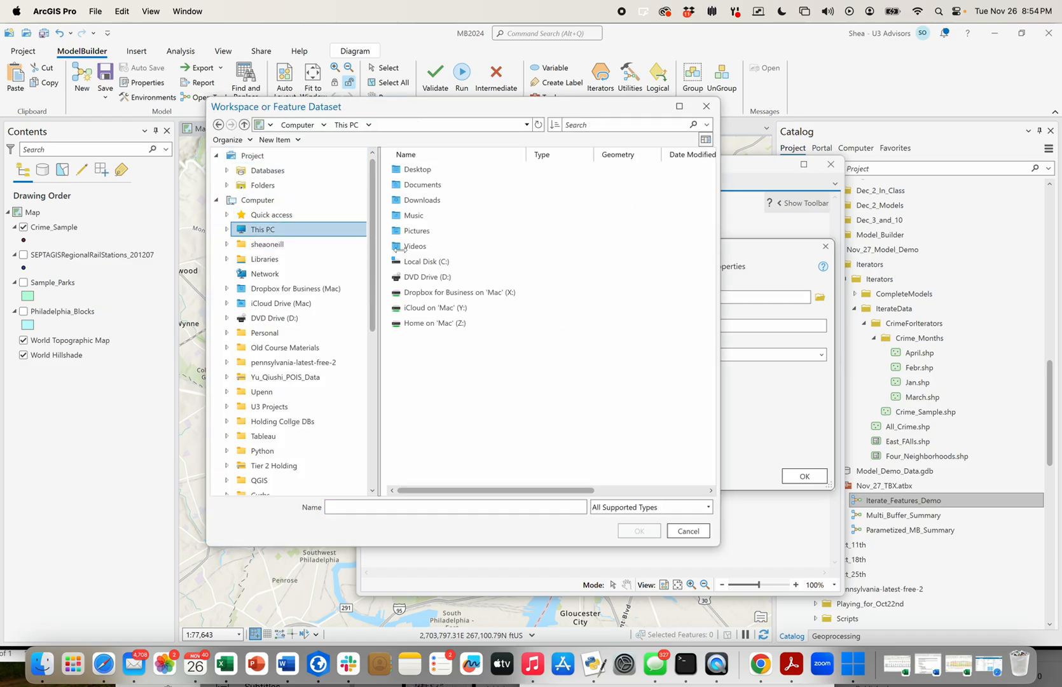
{"action": "double_click", "coordinate": [420, 171]}
{"action": "double_click", "coordinate": [435, 384]}
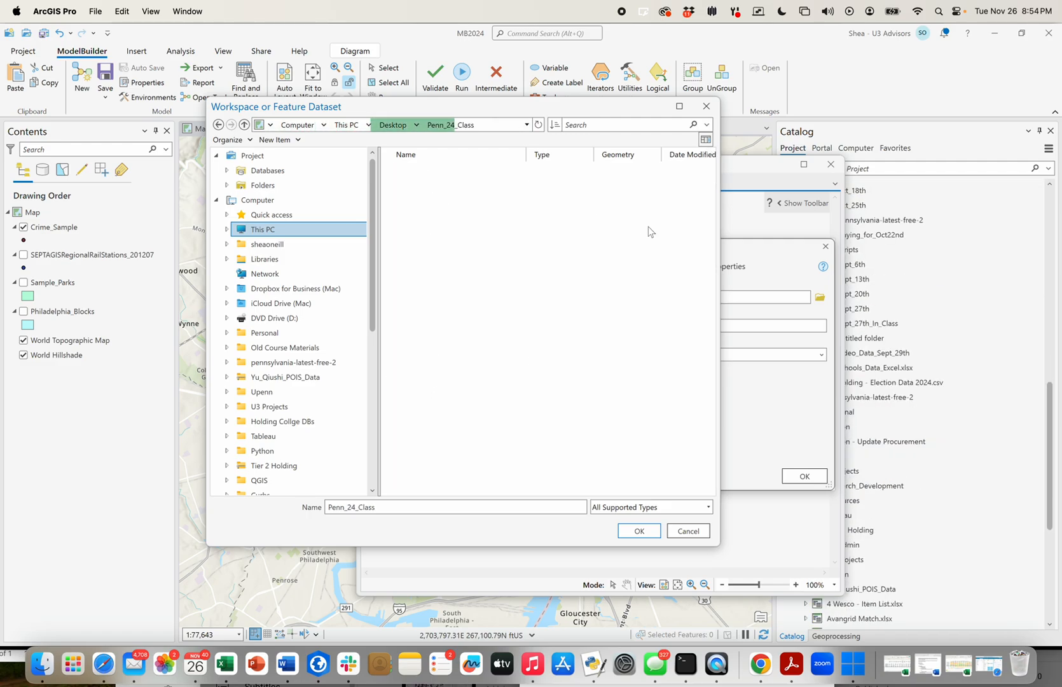
Step: Browse through November_27th, Nov_27_Model_Demo, both Iterators folders and IterateData to the CrimeForIterators folder
{"action": "left_click", "coordinate": [432, 292]}
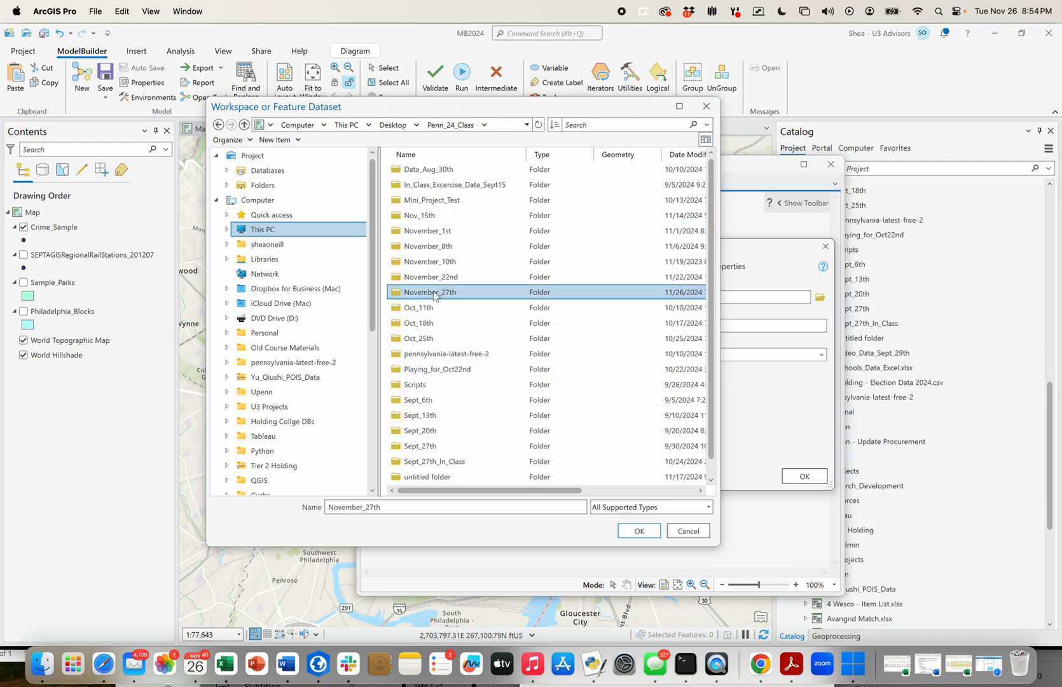
{"action": "double_click", "coordinate": [435, 293]}
{"action": "double_click", "coordinate": [439, 200]}
{"action": "double_click", "coordinate": [423, 170]}
{"action": "double_click", "coordinate": [423, 170]}
{"action": "double_click", "coordinate": [507, 184]}
{"action": "double_click", "coordinate": [439, 170]}
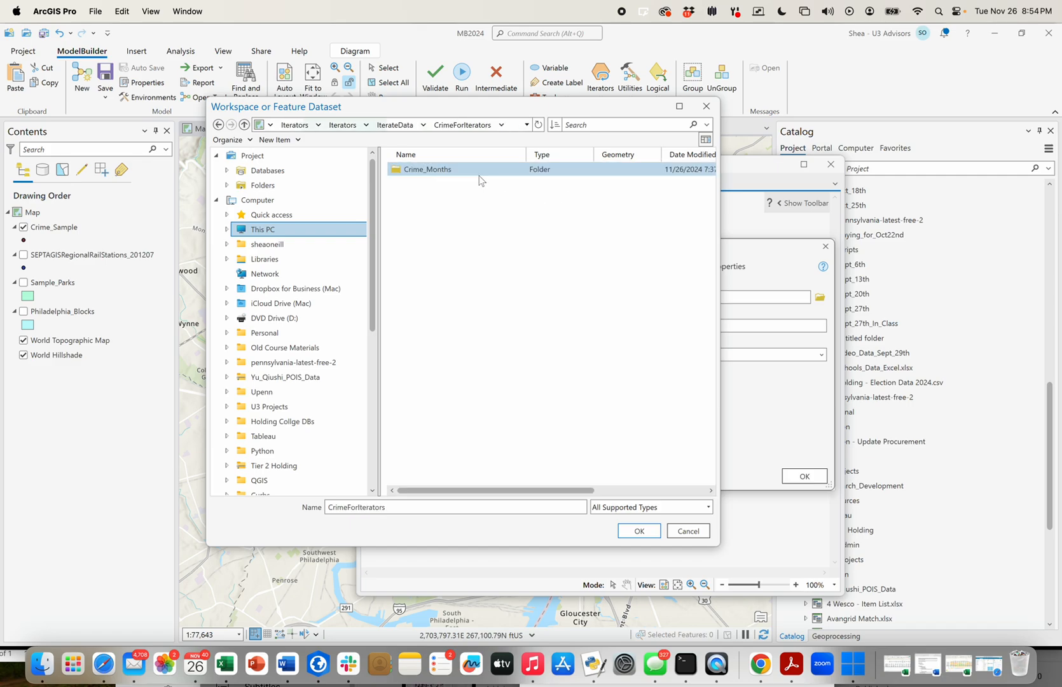
Step: Set the iterator's workspace to the Crime_Months folder itself
{"action": "double_click", "coordinate": [419, 170]}
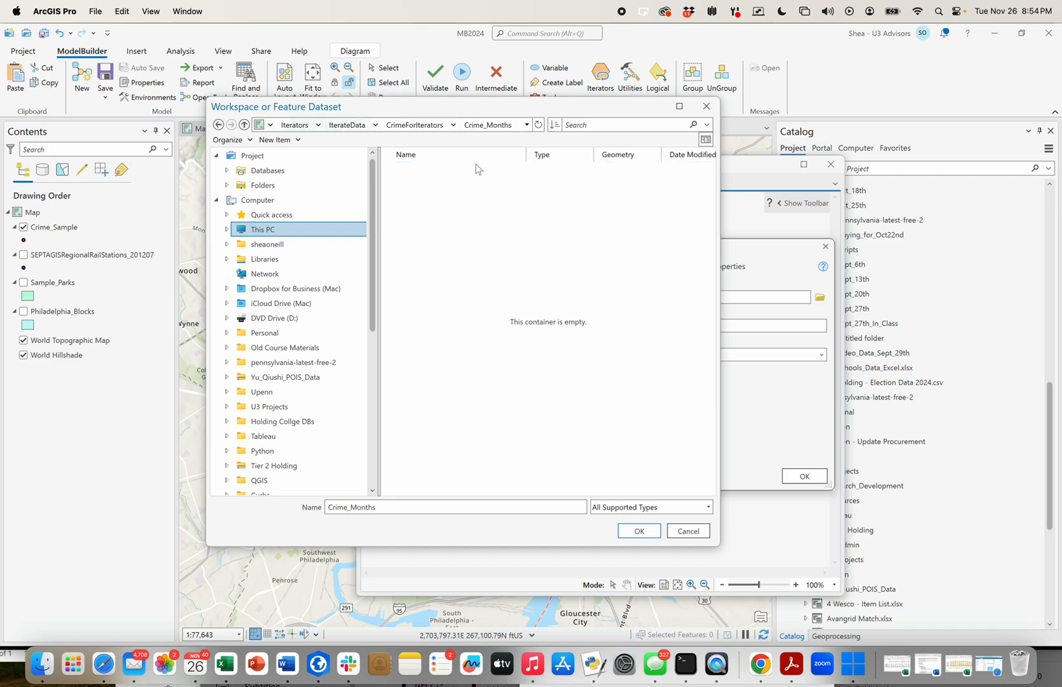
{"action": "left_click", "coordinate": [218, 125]}
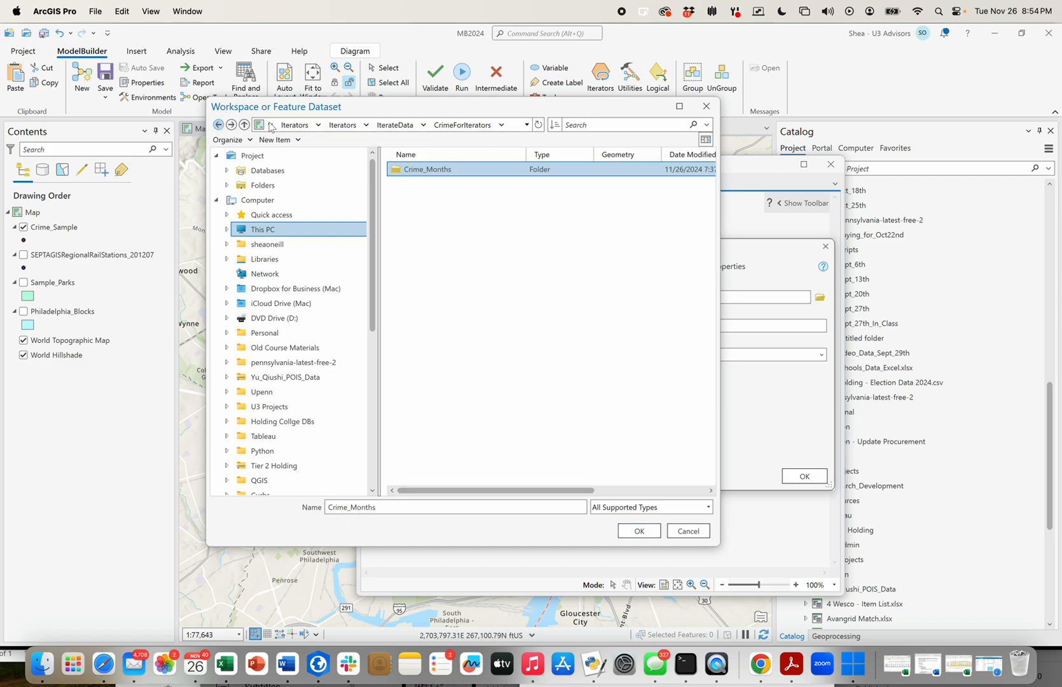
{"action": "left_click", "coordinate": [445, 200]}
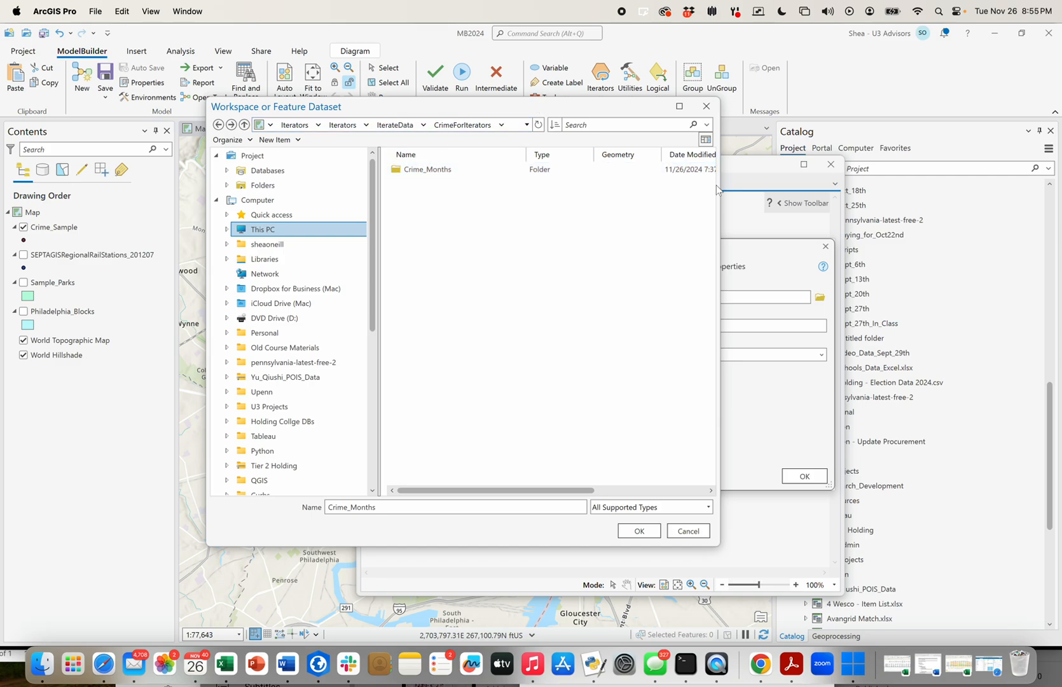
{"action": "left_click", "coordinate": [416, 172]}
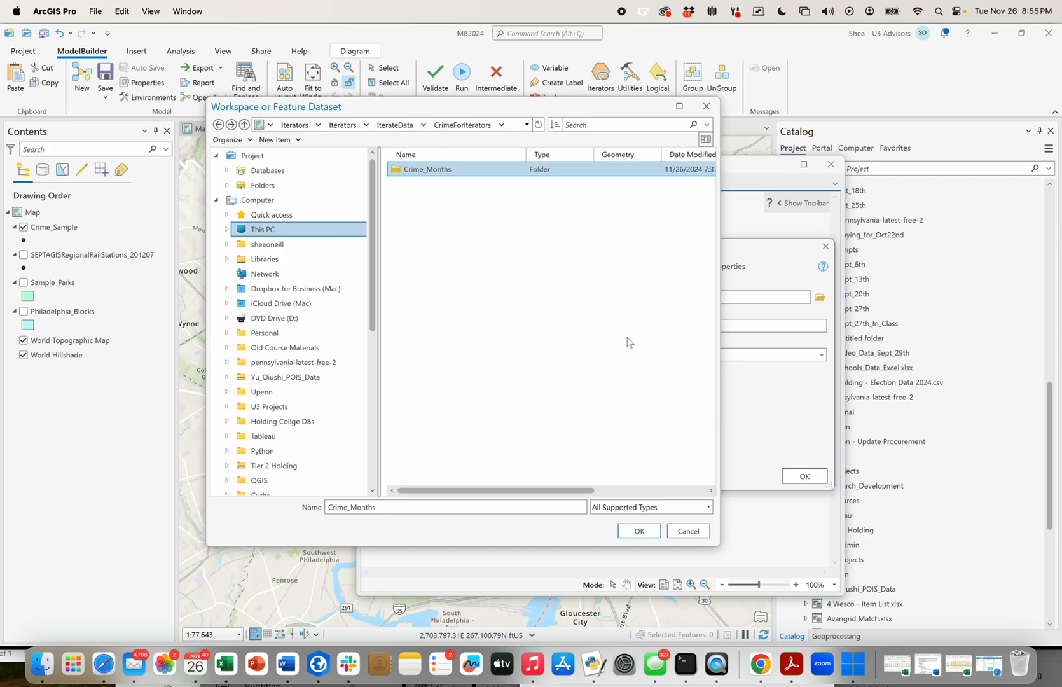
{"action": "left_click", "coordinate": [638, 531]}
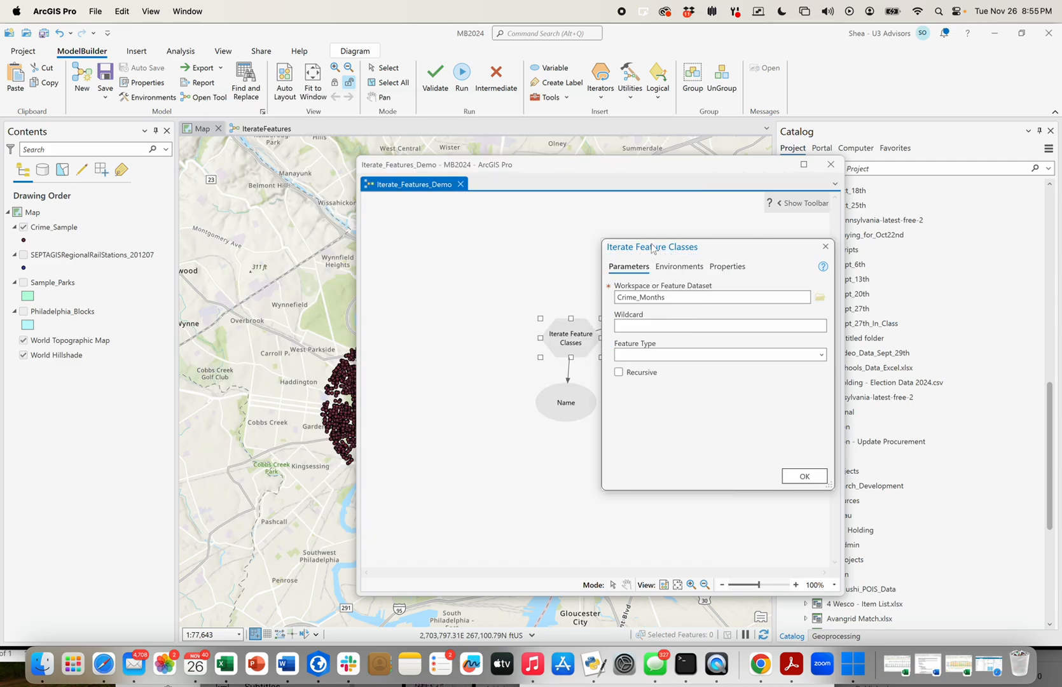
Step: Examine the iterator's Wildcard and Feature Type options without choosing any
{"action": "left_click", "coordinate": [798, 326]}
{"action": "left_click", "coordinate": [821, 355]}
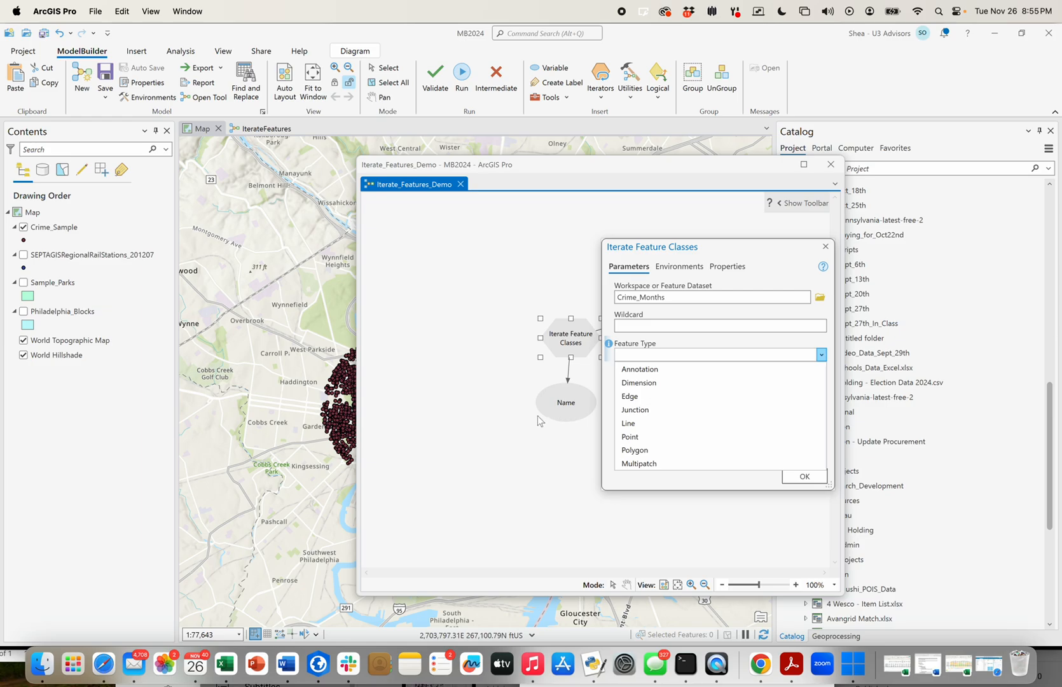
{"action": "left_click", "coordinate": [525, 456]}
Step: Reposition the diagram window and the iterator's parameters so that both stay accessible and the Catalog tree is uncovered
{"action": "left_click_drag", "start_coordinate": [738, 252], "coordinate": [528, 239]}
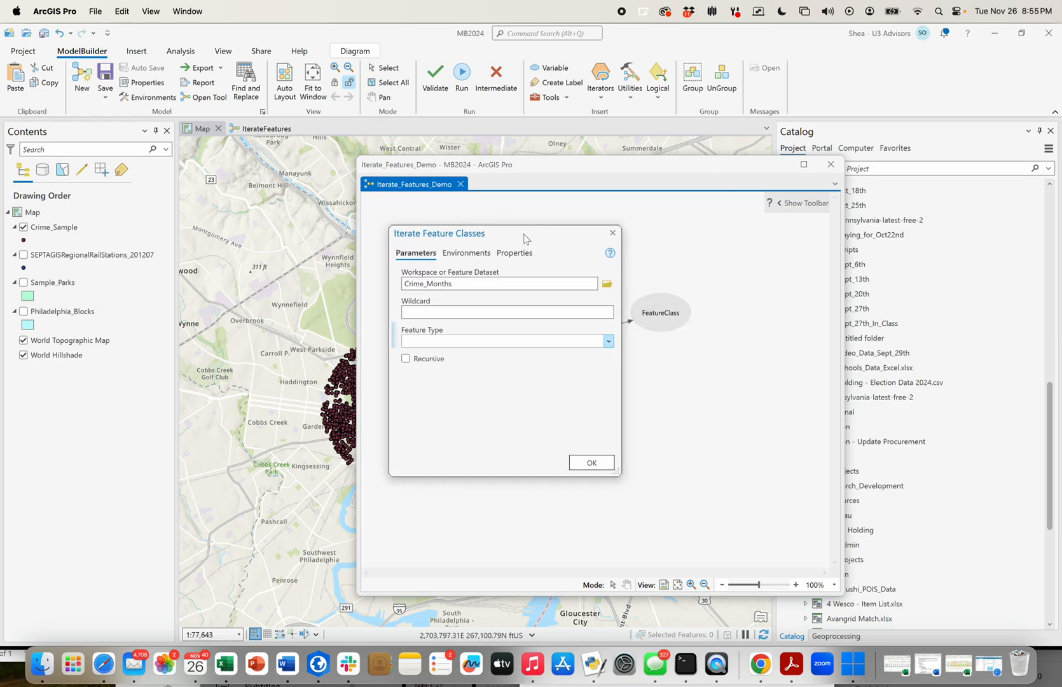
{"action": "left_click_drag", "start_coordinate": [698, 162], "coordinate": [374, 240]}
{"action": "left_click_drag", "start_coordinate": [569, 230], "coordinate": [544, 149]}
{"action": "left_click_drag", "start_coordinate": [309, 227], "coordinate": [541, 225]}
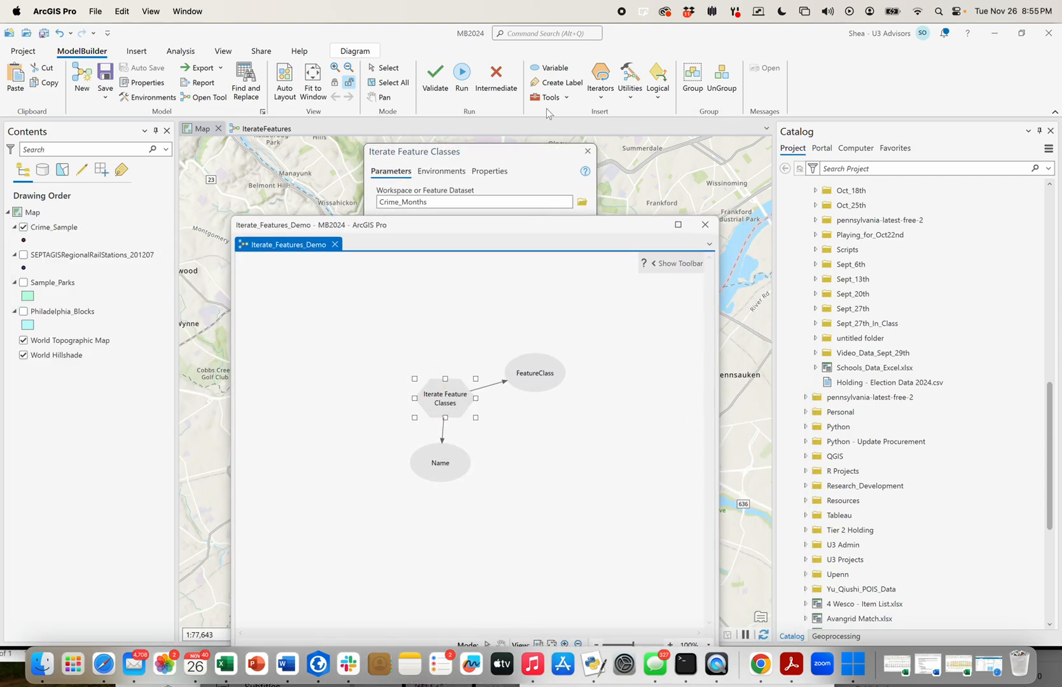
{"action": "left_click", "coordinate": [533, 163]}
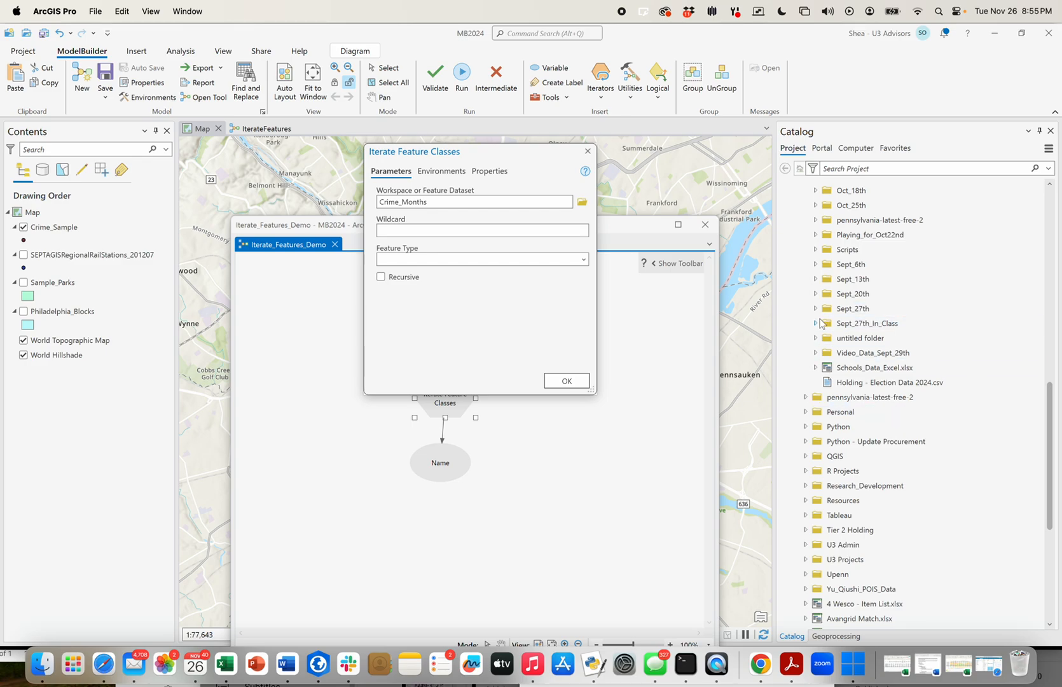
Step: Expand the Catalog tree from November_27th down to the monthly shapefiles in Crime_Months
{"action": "scroll", "coordinate": [891, 405], "scroll_direction": "up", "scroll_amount": 6}
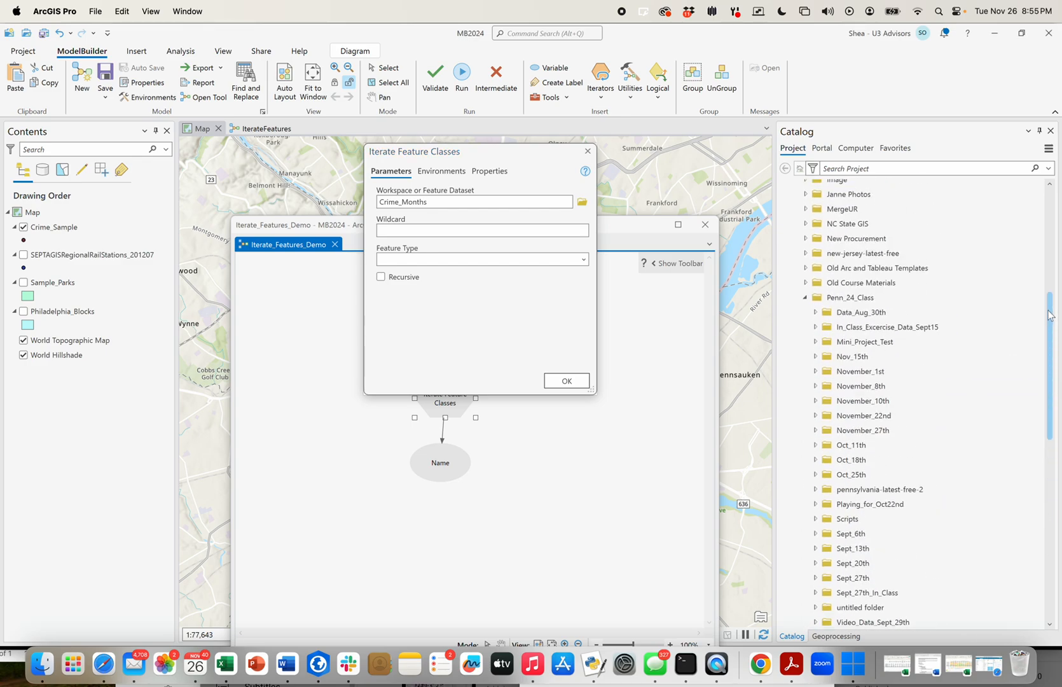
{"action": "left_click", "coordinate": [815, 419]}
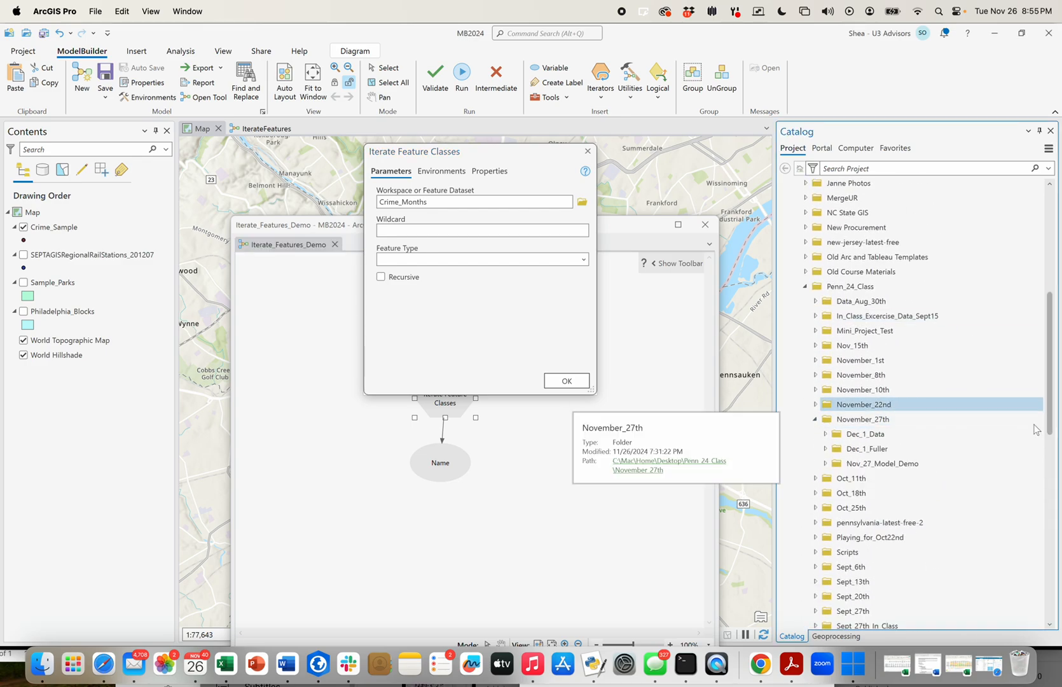
{"action": "left_click", "coordinate": [827, 464]}
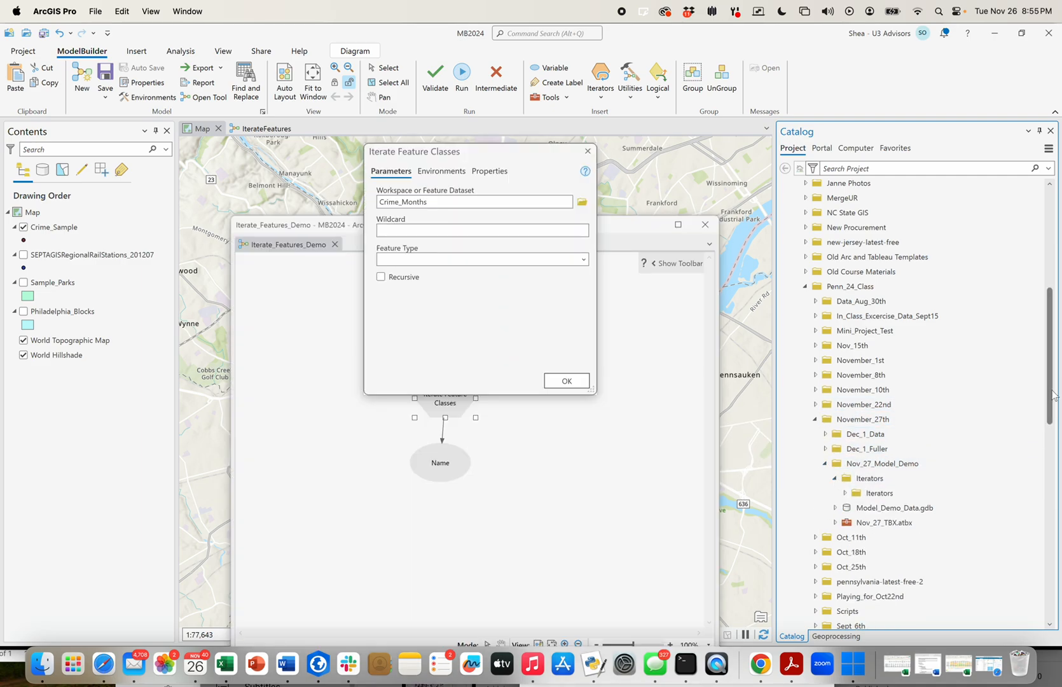
{"action": "left_click_drag", "start_coordinate": [1055, 397], "coordinate": [1056, 431]}
{"action": "left_click", "coordinate": [845, 381]}
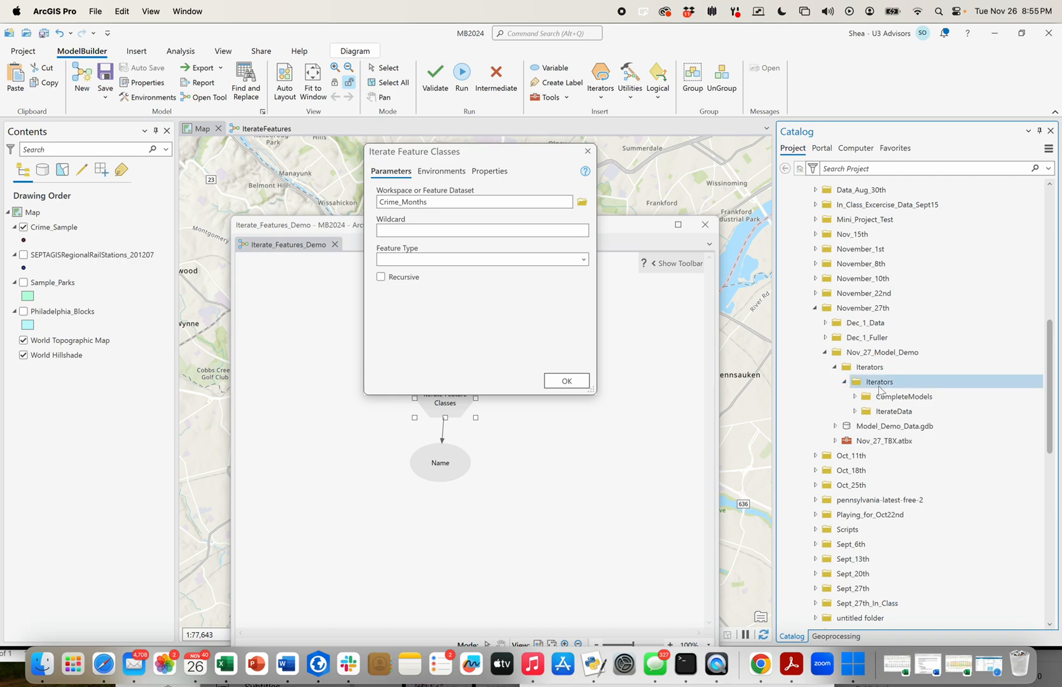
{"action": "left_click", "coordinate": [855, 413]}
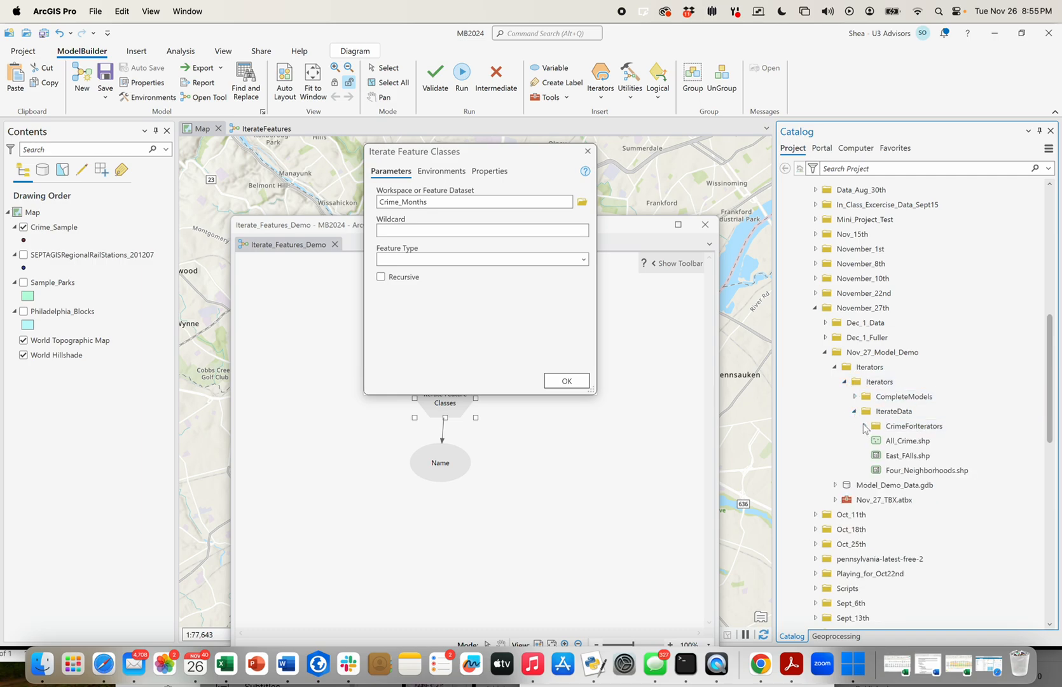
{"action": "left_click", "coordinate": [864, 426]}
{"action": "double_click", "coordinate": [890, 442]}
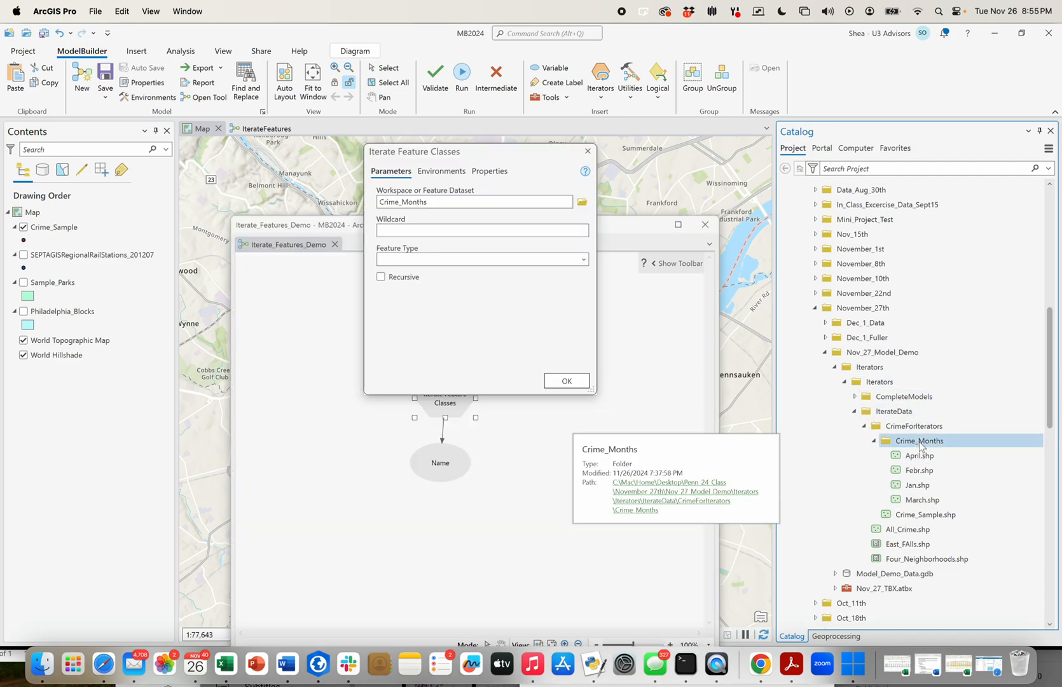
Step: Review the feature types, leave Feature Type blank, and apply the iterator's parameters
{"action": "left_click", "coordinate": [583, 260]}
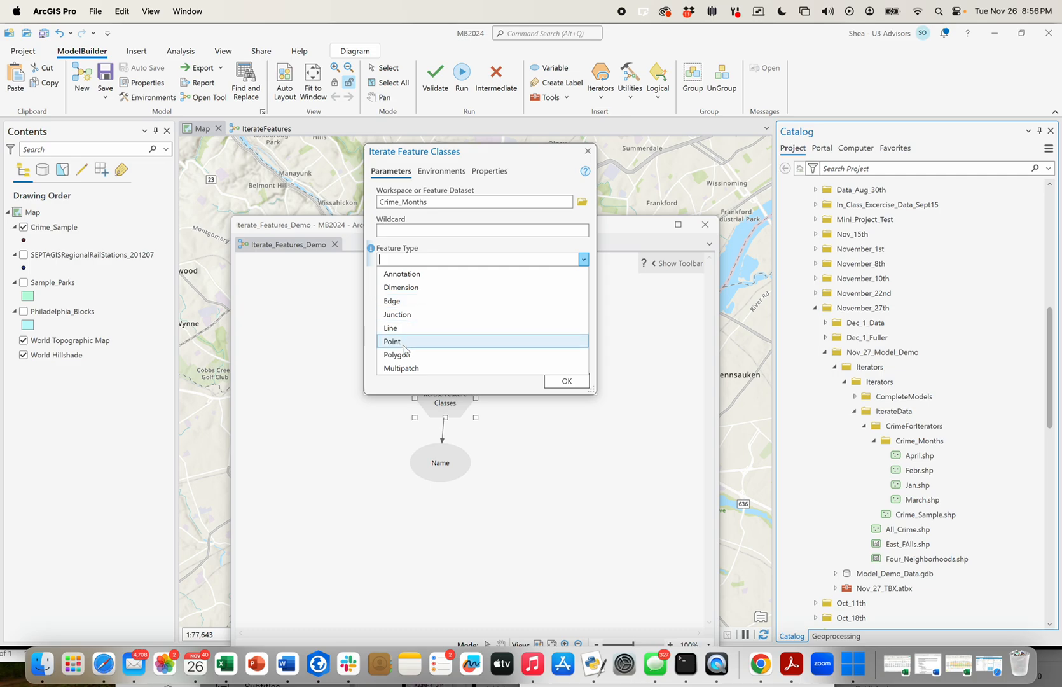
{"action": "left_click", "coordinate": [483, 252]}
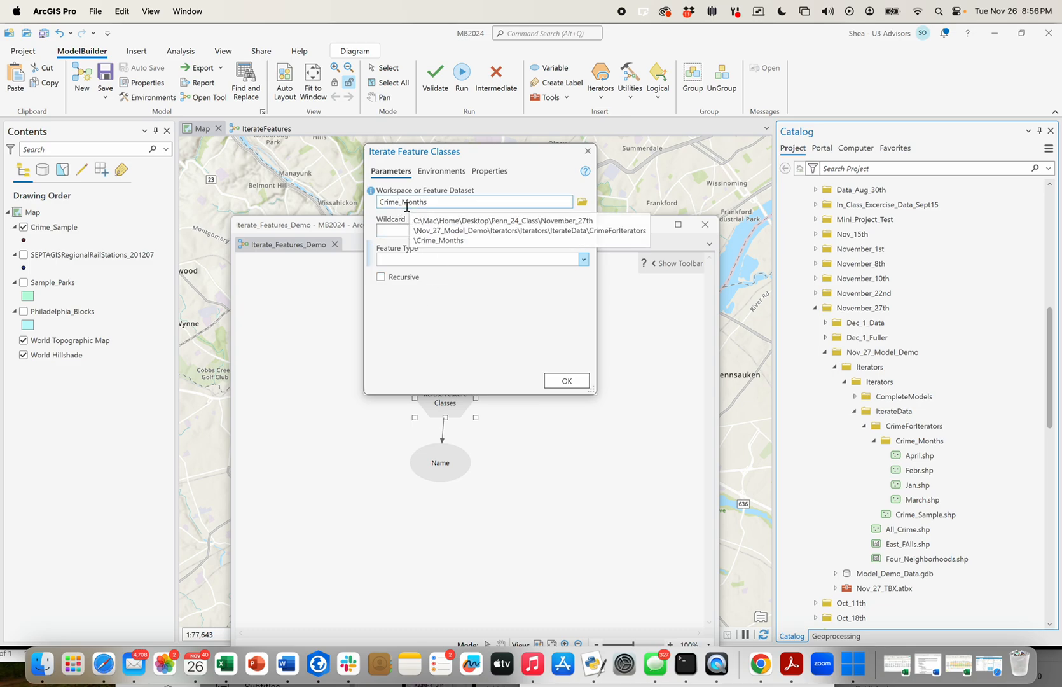
{"action": "left_click", "coordinate": [567, 381]}
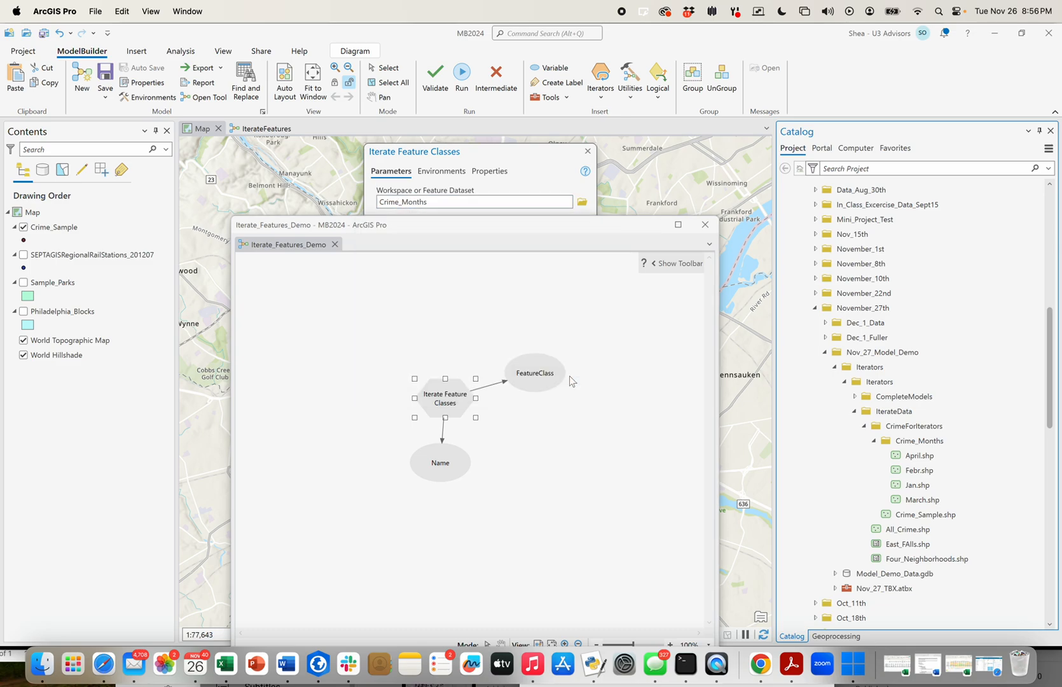
Step: Arrange the diagram with Crime_Months above the iterator, Name below it, and the output feature class level beside it
{"action": "left_click_drag", "start_coordinate": [375, 391], "coordinate": [382, 319]}
{"action": "left_click_drag", "start_coordinate": [448, 401], "coordinate": [442, 388]}
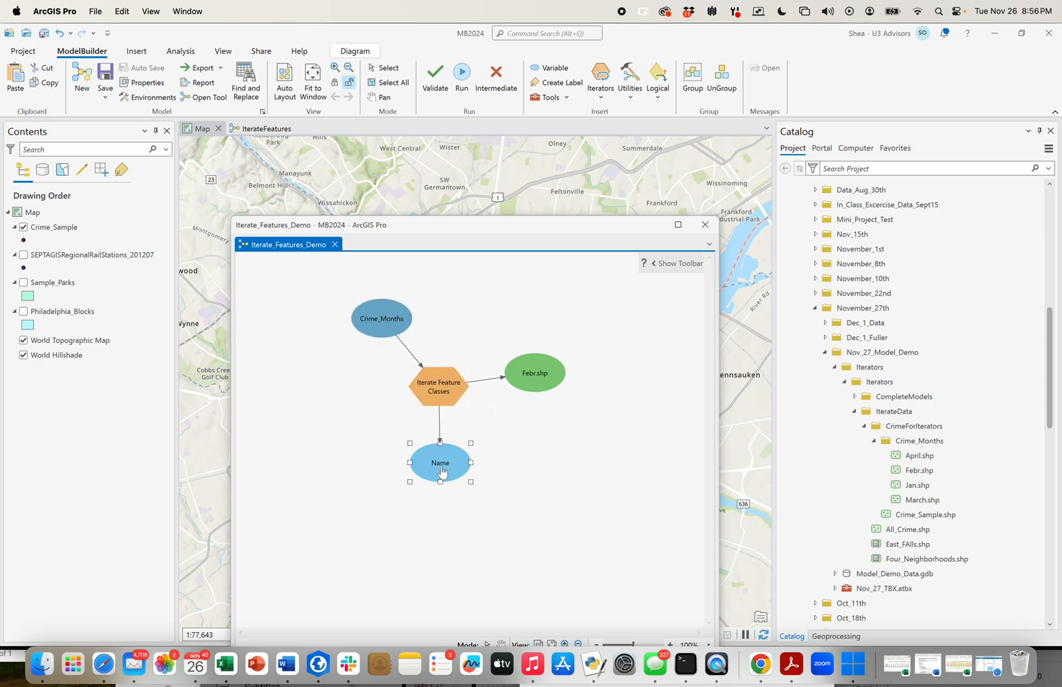
{"action": "left_click_drag", "start_coordinate": [443, 474], "coordinate": [430, 452]}
{"action": "left_click_drag", "start_coordinate": [535, 373], "coordinate": [520, 386]}
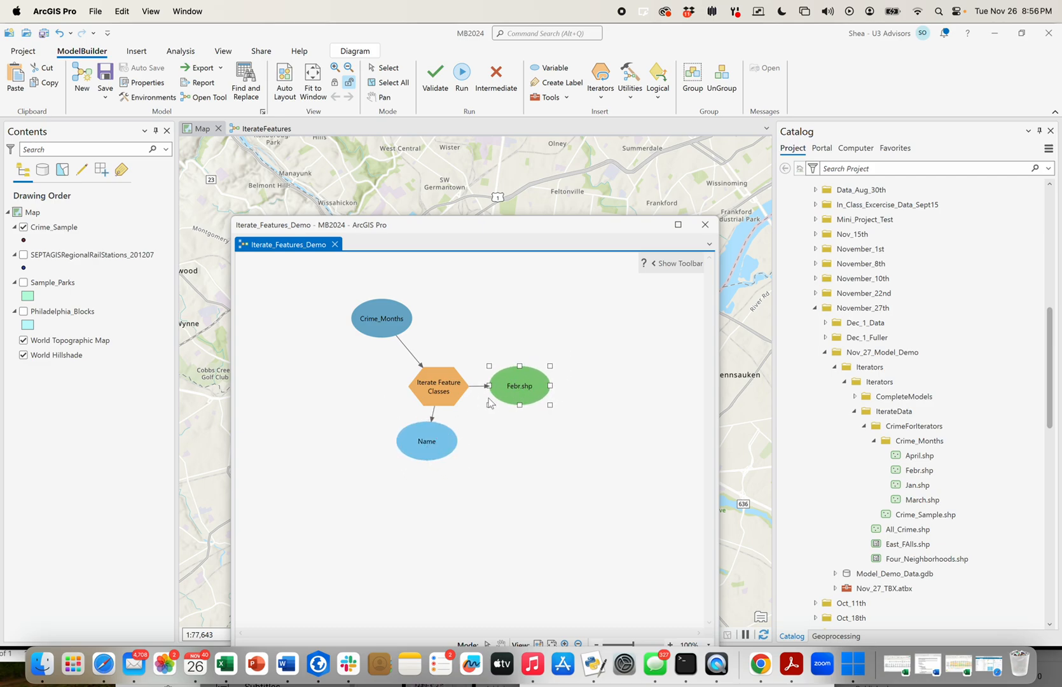
{"action": "left_click", "coordinate": [533, 458]}
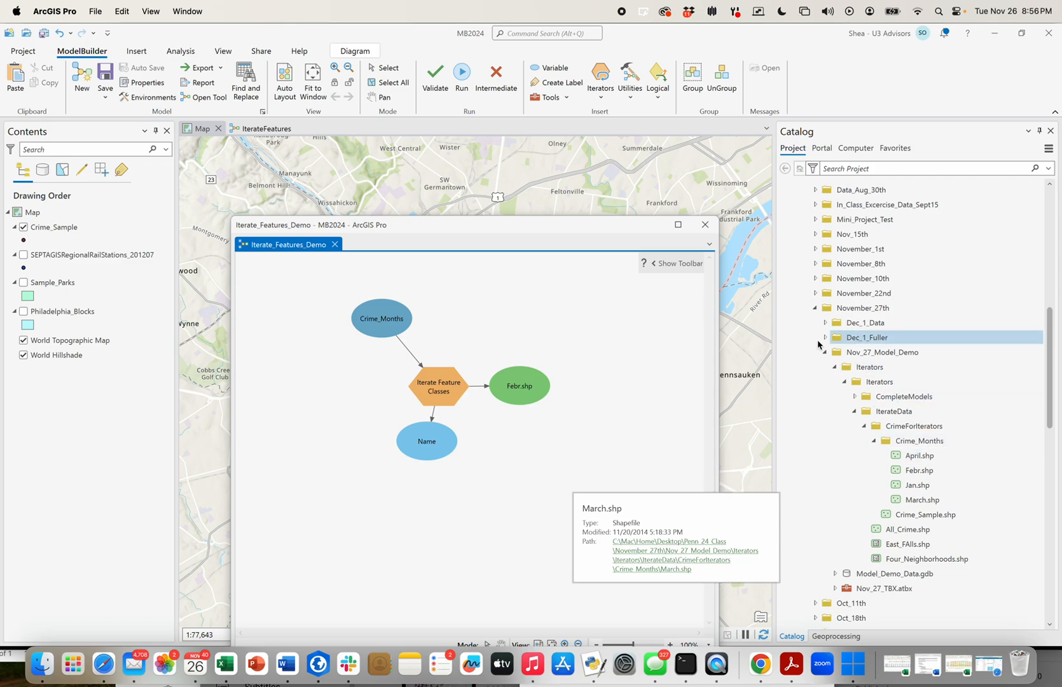
Step: Shift the iterator elements over to free up diagram space, and check the value of the Febr.shp output
{"action": "left_click_drag", "start_coordinate": [437, 388], "coordinate": [394, 382]}
{"action": "left_click_drag", "start_coordinate": [418, 452], "coordinate": [345, 451]}
{"action": "left_click_drag", "start_coordinate": [379, 320], "coordinate": [359, 319]}
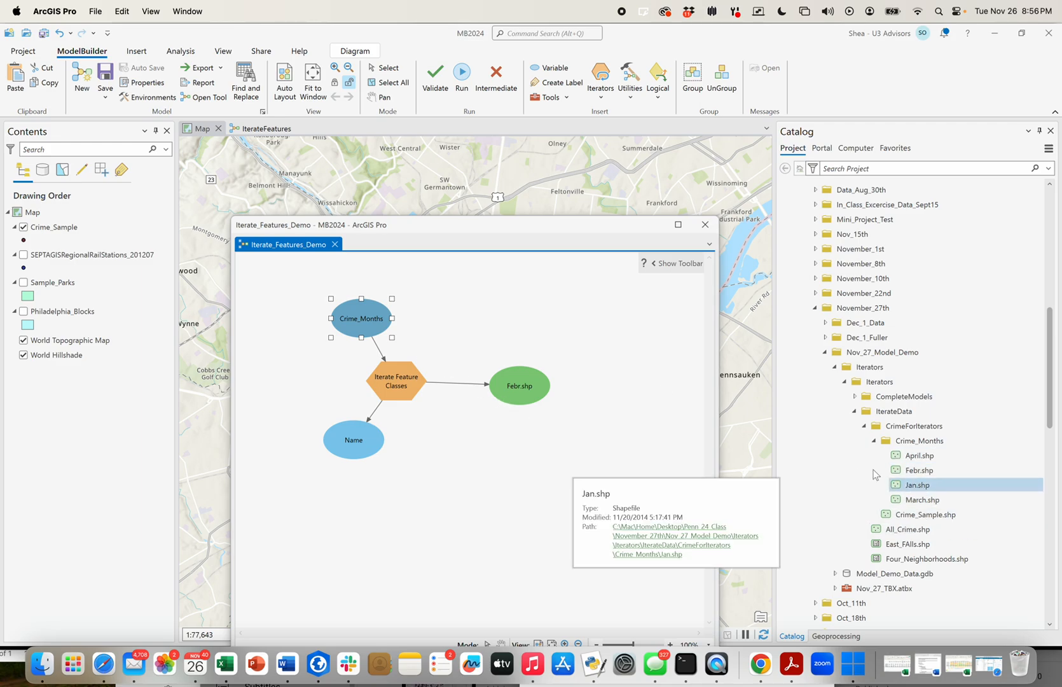
{"action": "double_click", "coordinate": [509, 385]}
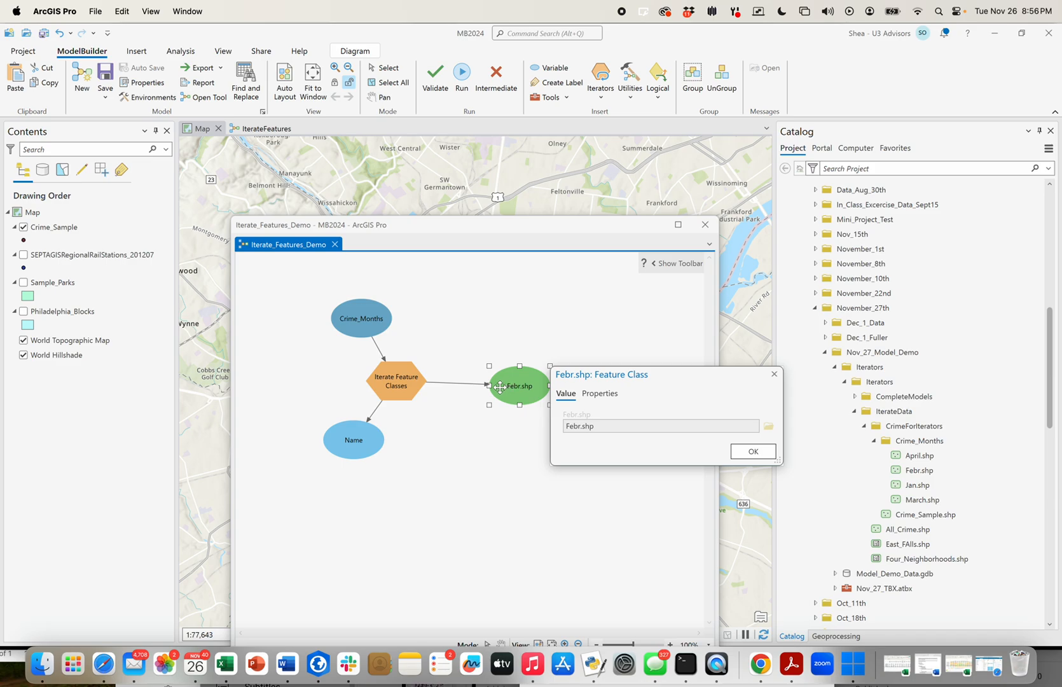
{"action": "left_click", "coordinate": [774, 374]}
{"action": "left_click_drag", "start_coordinate": [516, 386], "coordinate": [494, 383]}
{"action": "left_click", "coordinate": [550, 467]}
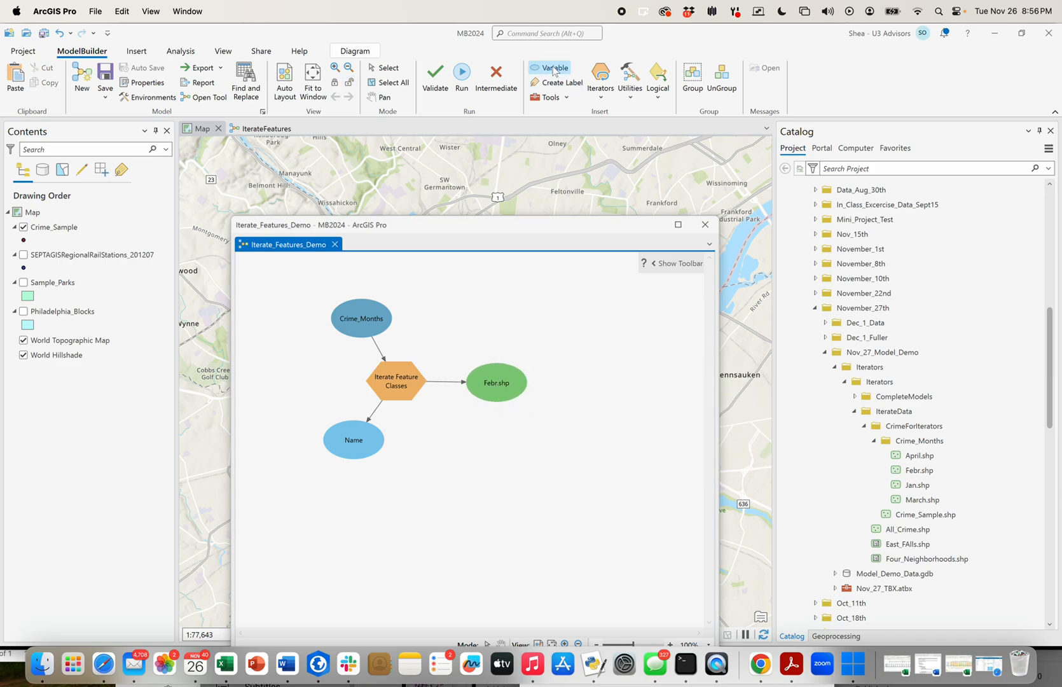
Step: Add the Spatial Analyst Kernel Density tool to the model and place it just below the Febr.shp output
{"action": "left_click", "coordinate": [566, 97]}
{"action": "type", "text": "summar"}
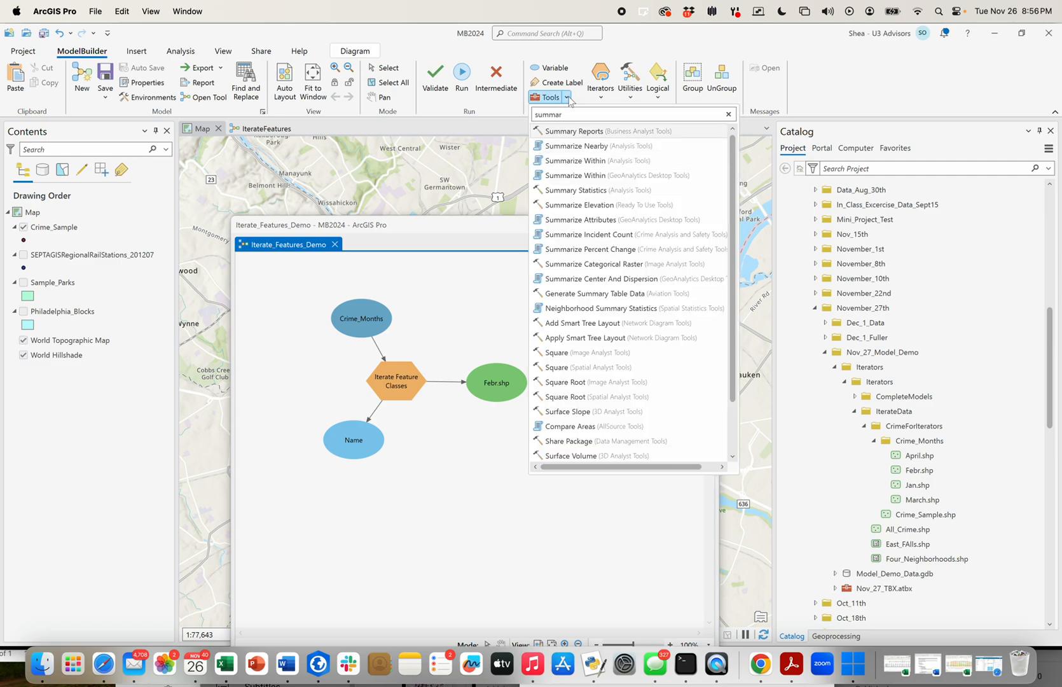
{"action": "double_click", "coordinate": [582, 118]}
{"action": "type", "text": "kernel"}
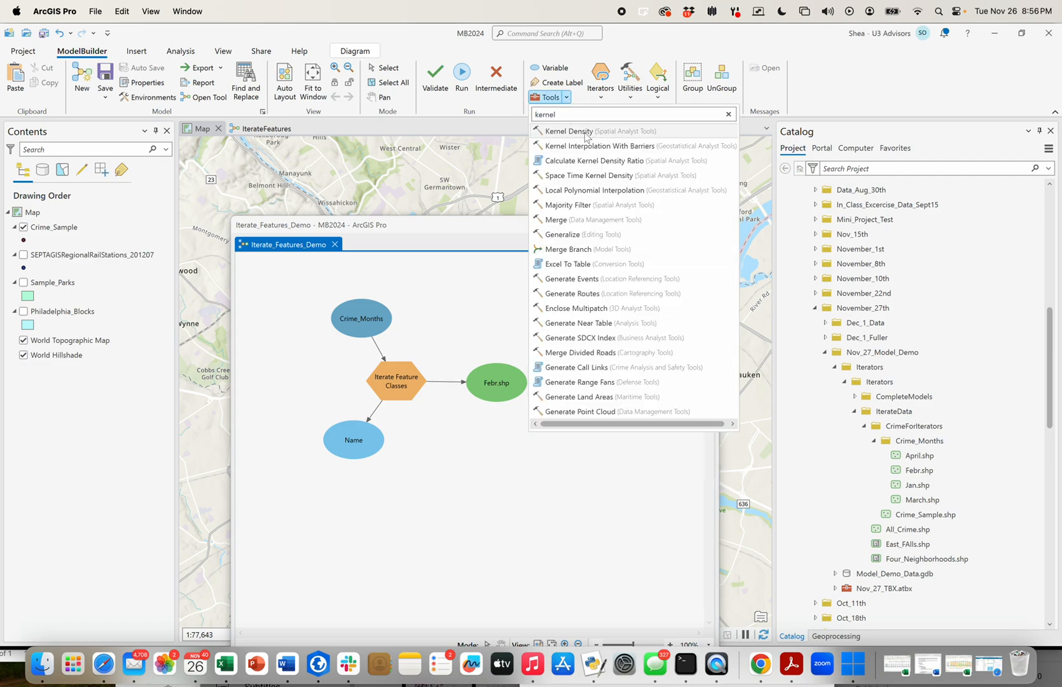
{"action": "left_click", "coordinate": [585, 132]}
{"action": "left_click_drag", "start_coordinate": [583, 428], "coordinate": [513, 443]}
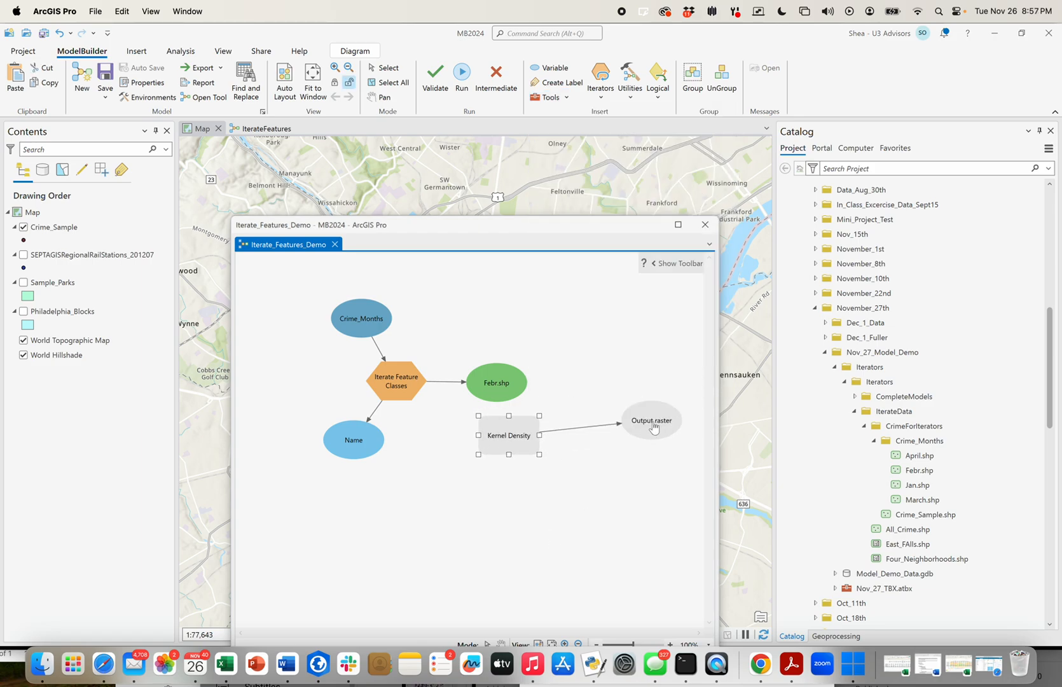
Step: Place the output raster right beside Kernel Density, and review the Kernel Density parameters in the existing IterateFeatures model
{"action": "left_click_drag", "start_coordinate": [656, 427], "coordinate": [603, 442]}
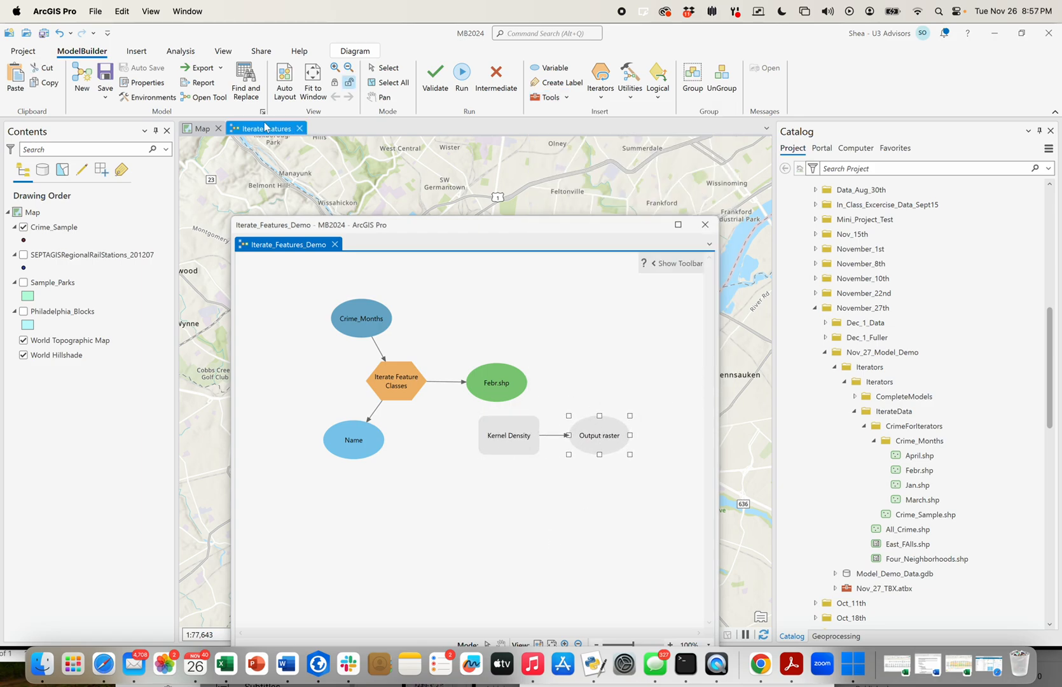
{"action": "left_click", "coordinate": [265, 127]}
{"action": "left_click_drag", "start_coordinate": [414, 231], "coordinate": [745, 159]}
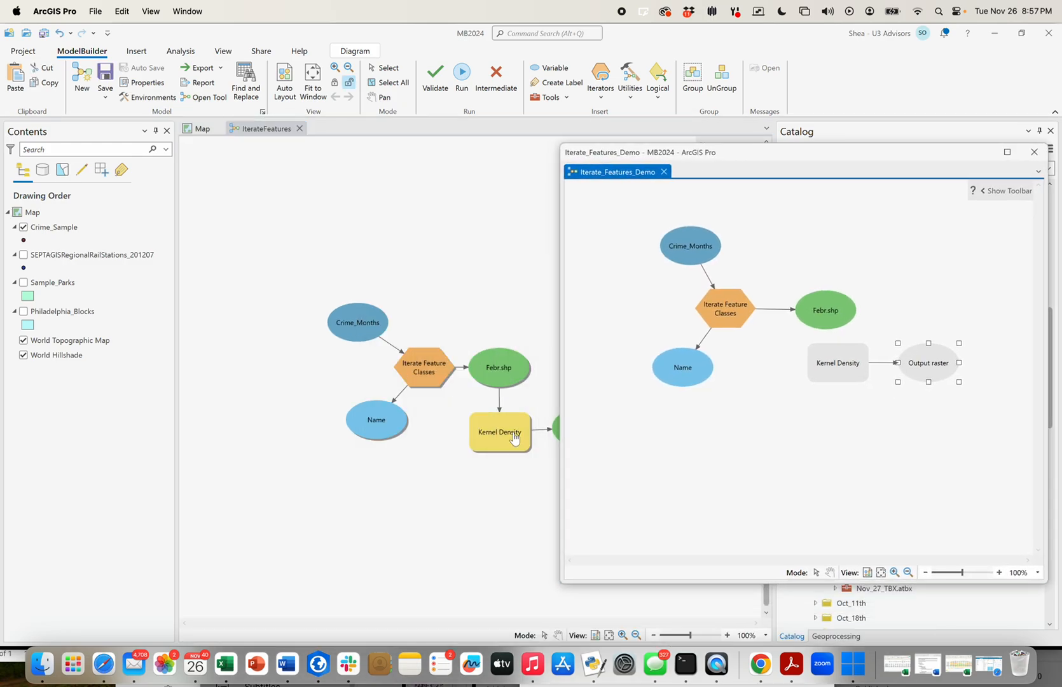
{"action": "double_click", "coordinate": [514, 438]}
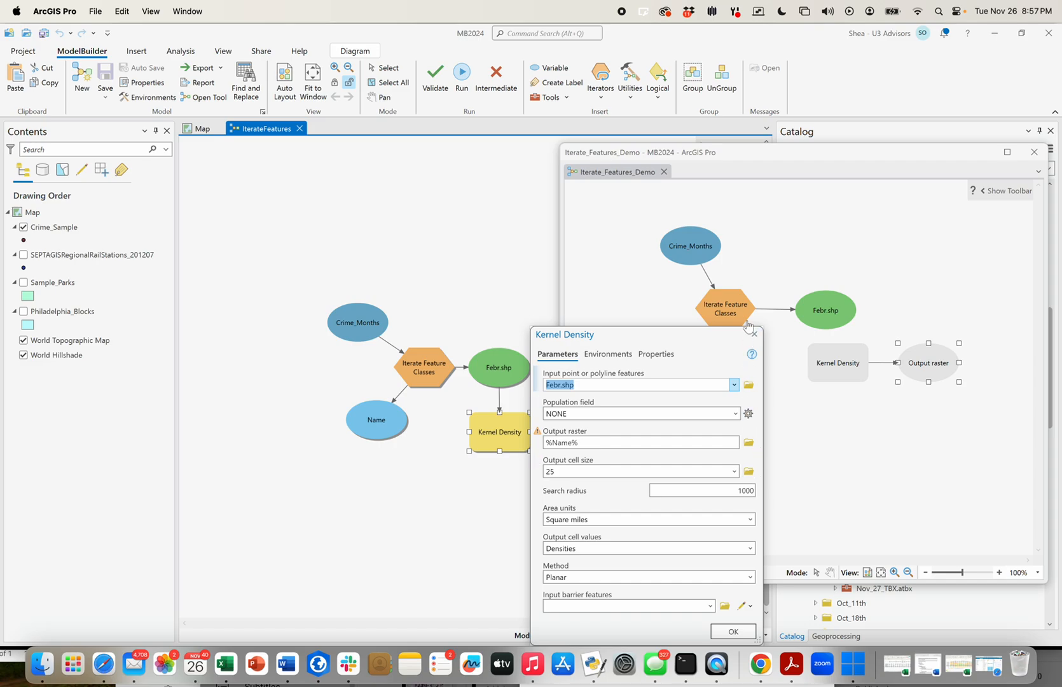
{"action": "left_click", "coordinate": [755, 334]}
{"action": "left_click", "coordinate": [203, 130]}
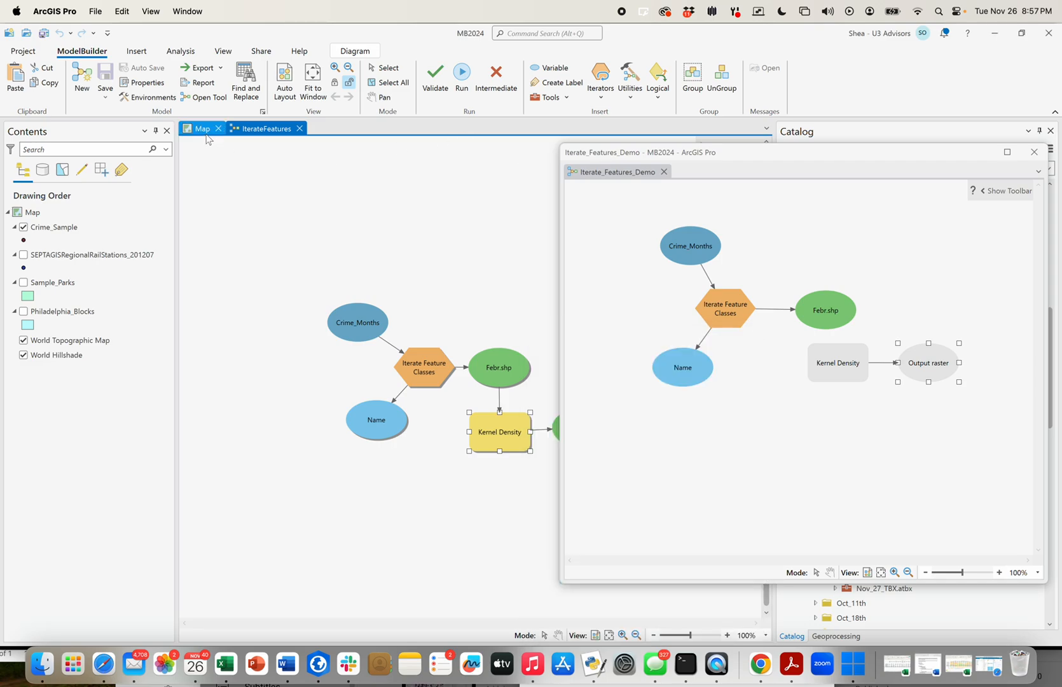
Step: Connect Febr.shp to Kernel Density in Iterate_Features_Demo as its input point or polyline features
{"action": "left_click", "coordinate": [839, 380]}
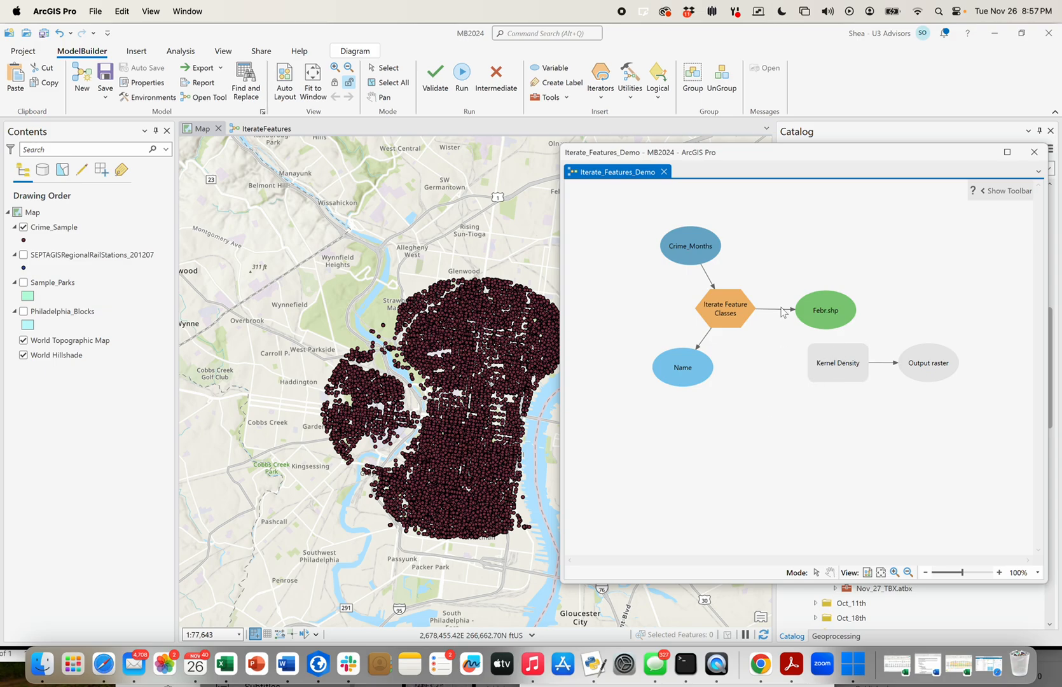
{"action": "left_click_drag", "start_coordinate": [817, 316], "coordinate": [828, 354]}
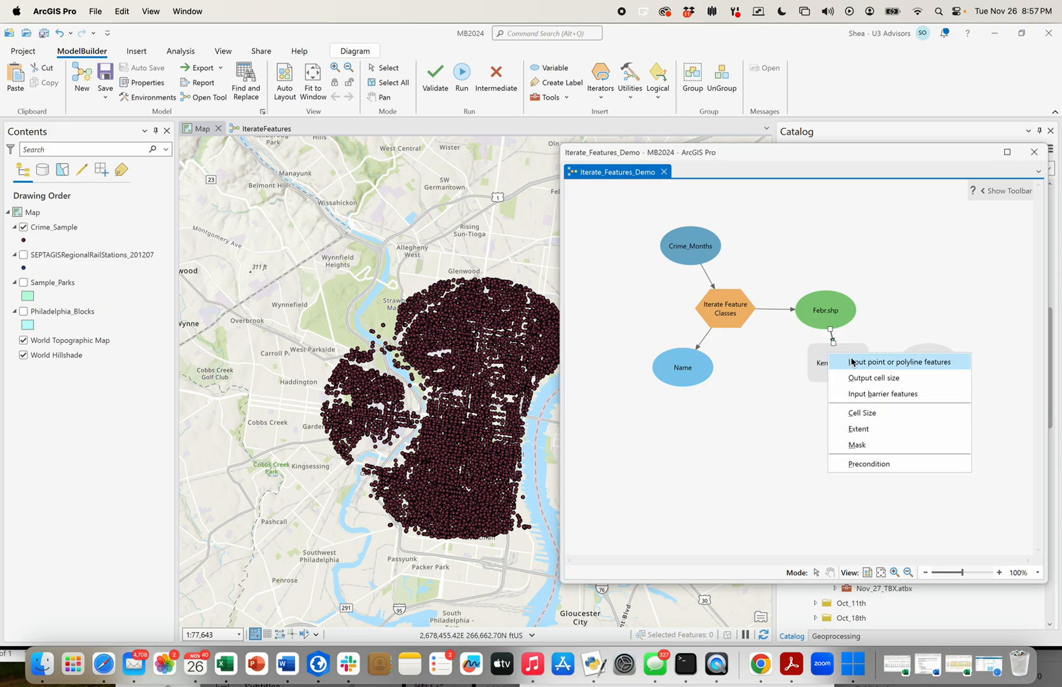
{"action": "left_click", "coordinate": [852, 361]}
Step: Set Kernel Density's output cell size to 25 and search radius to 1000, keeping Febr.shp as input, and apply the parameters
{"action": "double_click", "coordinate": [826, 368]}
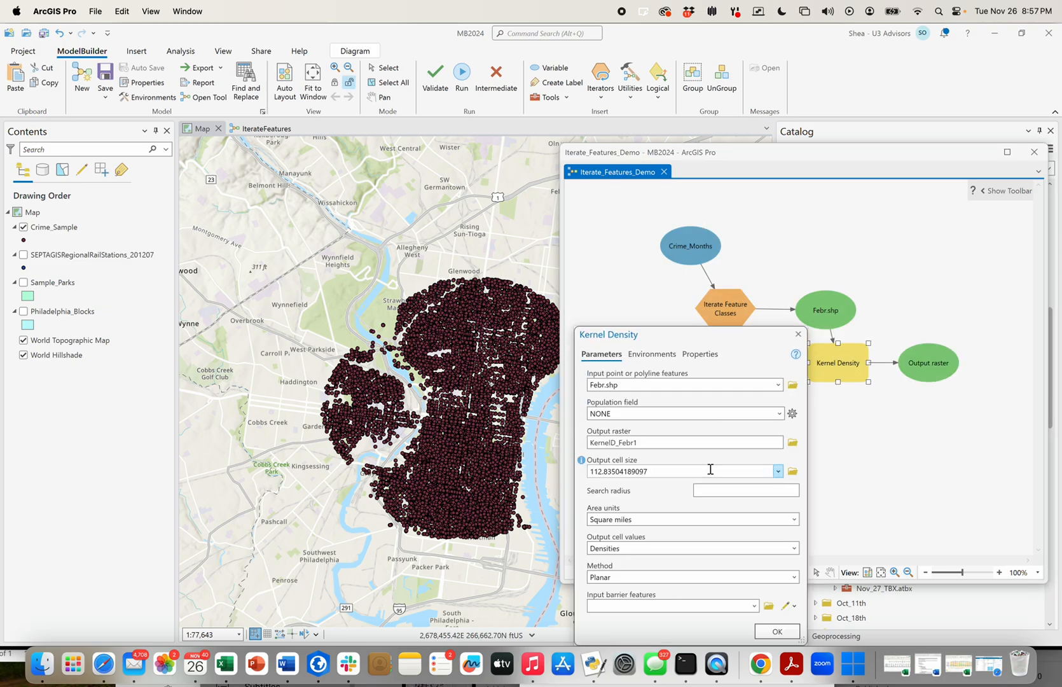
{"action": "double_click", "coordinate": [710, 470]}
{"action": "type", "text": "25"}
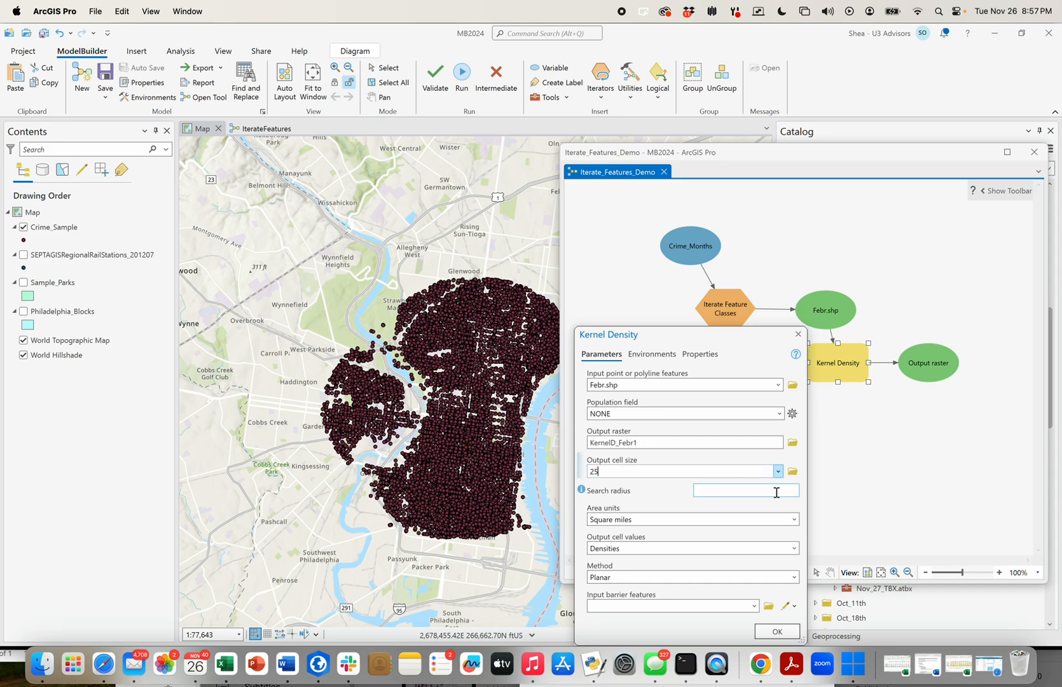
{"action": "left_click", "coordinate": [767, 493]}
{"action": "type", "text": "1000"}
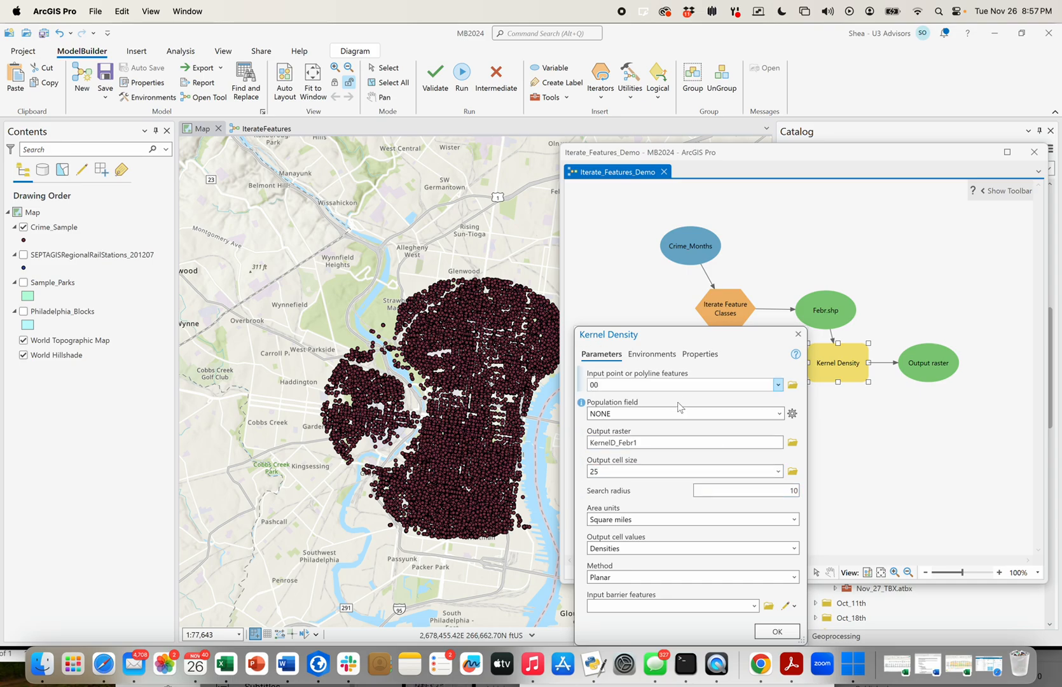
{"action": "left_click", "coordinate": [777, 384]}
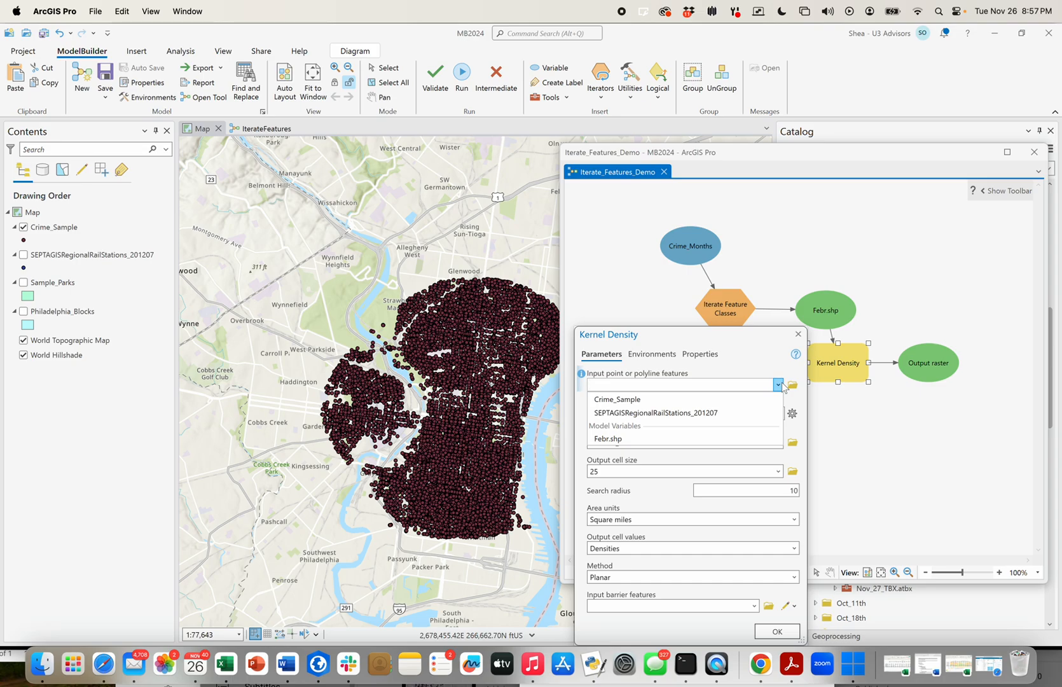
{"action": "left_click", "coordinate": [675, 439]}
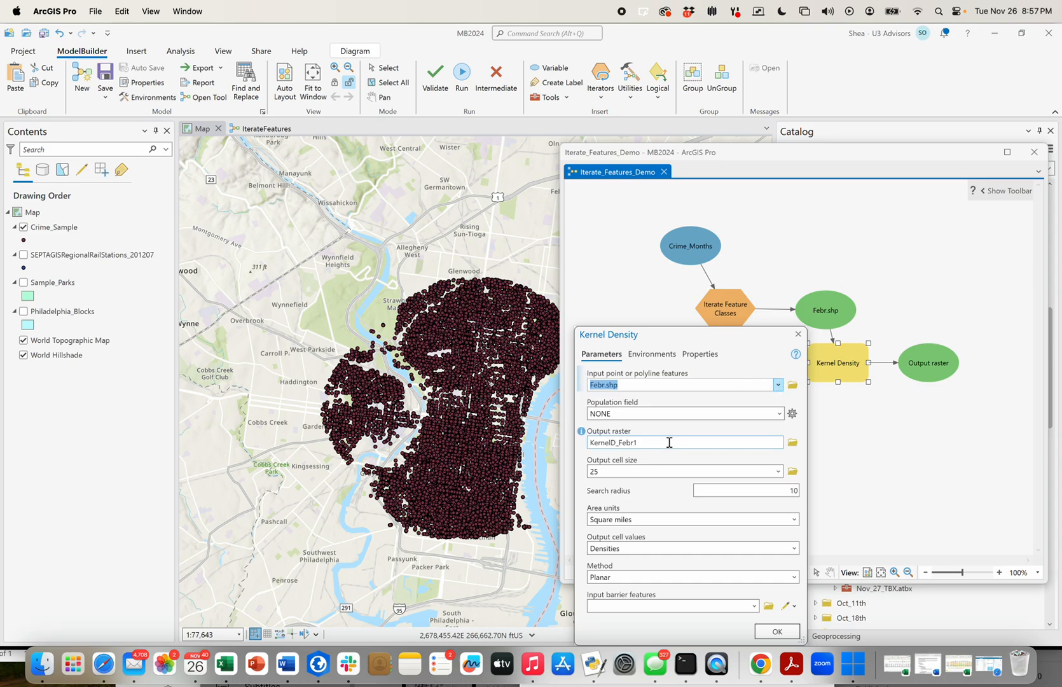
{"action": "double_click", "coordinate": [753, 491]}
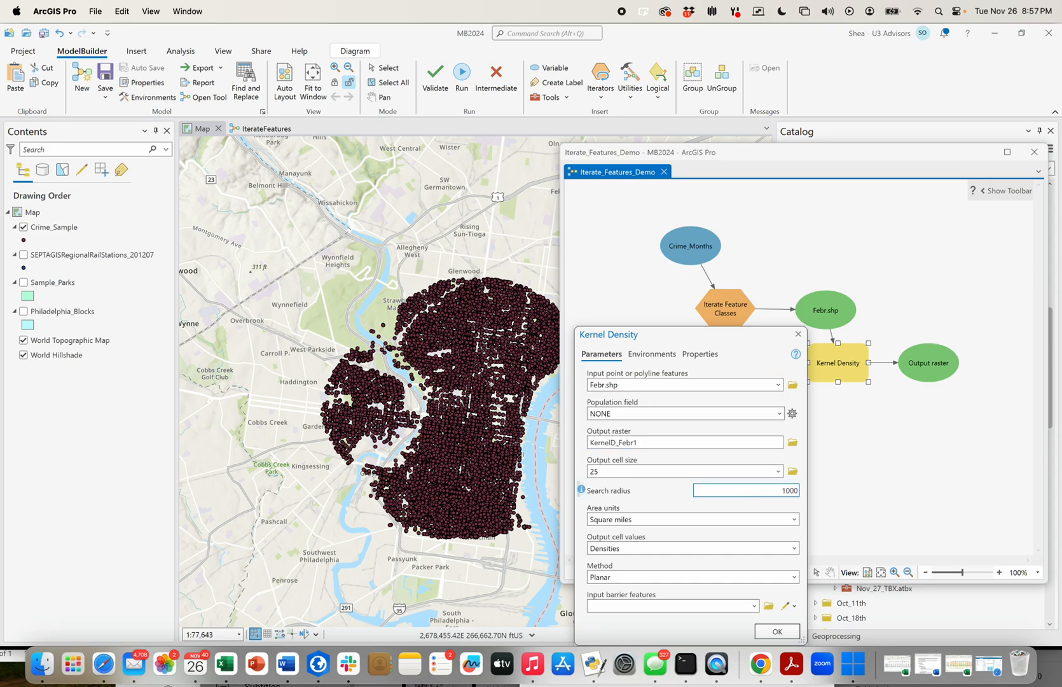
{"action": "left_click", "coordinate": [778, 631]}
Step: Tighten the diagram by shifting Name, Crime_Months, the iterator and Febr.shp over, with Kernel Density directly below Febr.shp
{"action": "left_click_drag", "start_coordinate": [820, 161], "coordinate": [766, 147]}
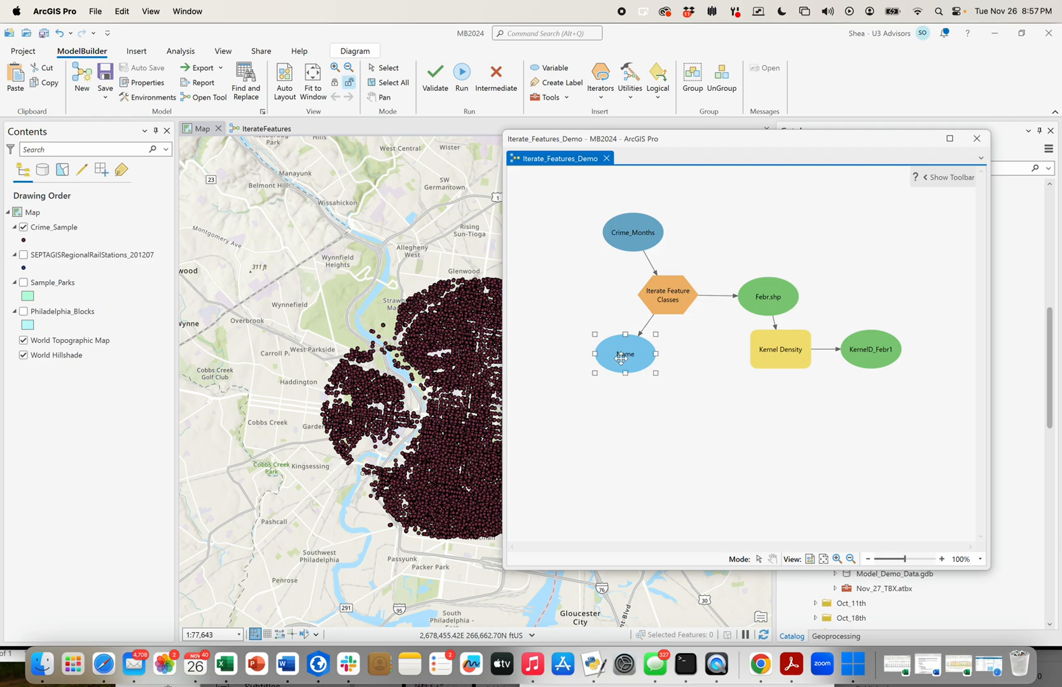
{"action": "left_click_drag", "start_coordinate": [623, 361], "coordinate": [592, 358]}
{"action": "left_click_drag", "start_coordinate": [628, 236], "coordinate": [597, 232]}
{"action": "left_click_drag", "start_coordinate": [674, 293], "coordinate": [662, 293]}
{"action": "left_click", "coordinate": [763, 299]}
{"action": "left_click_drag", "start_coordinate": [764, 299], "coordinate": [744, 297]}
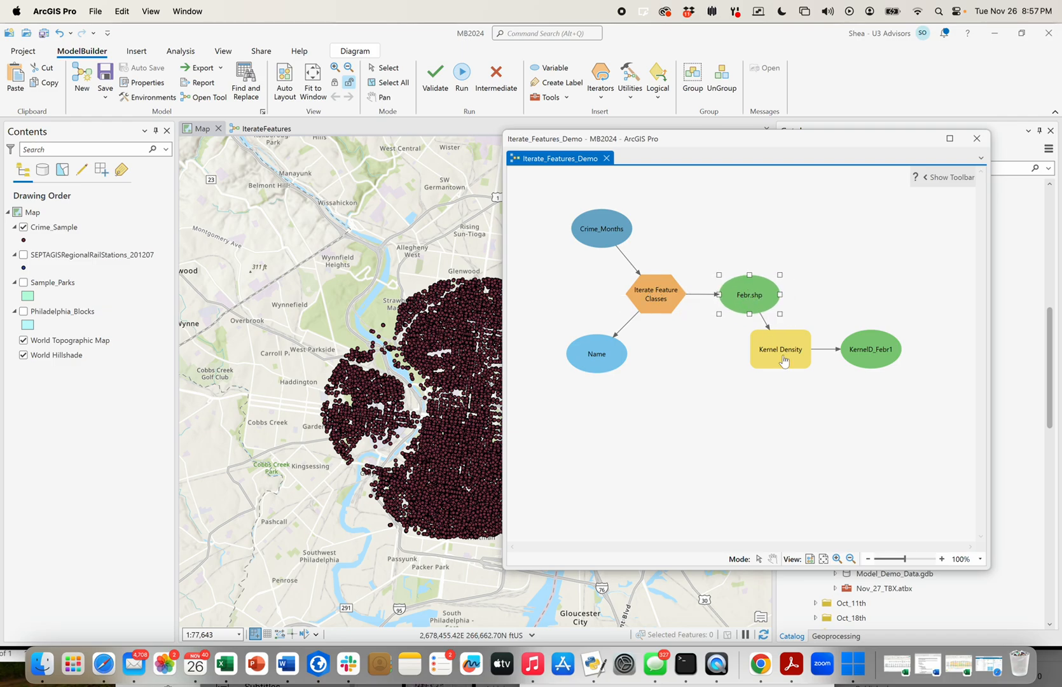
{"action": "left_click", "coordinate": [786, 348]}
{"action": "left_click_drag", "start_coordinate": [786, 348], "coordinate": [763, 354]}
{"action": "left_click", "coordinate": [871, 353]}
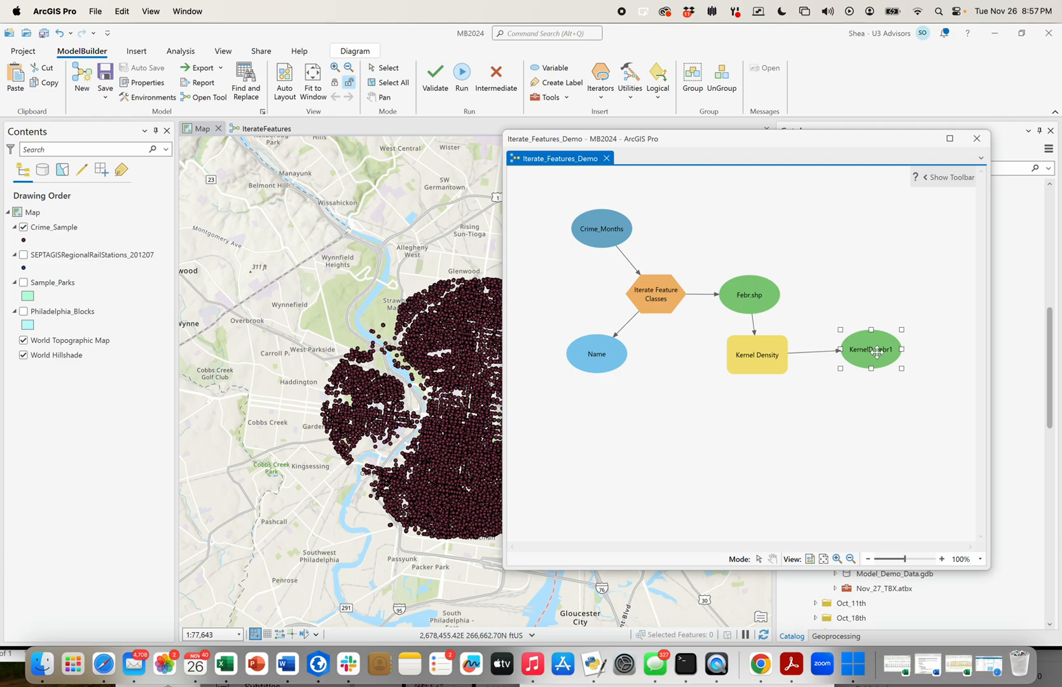
Step: Name the Kernel Density output raster CrimeDens in MB2024.gdb
{"action": "double_click", "coordinate": [758, 357]}
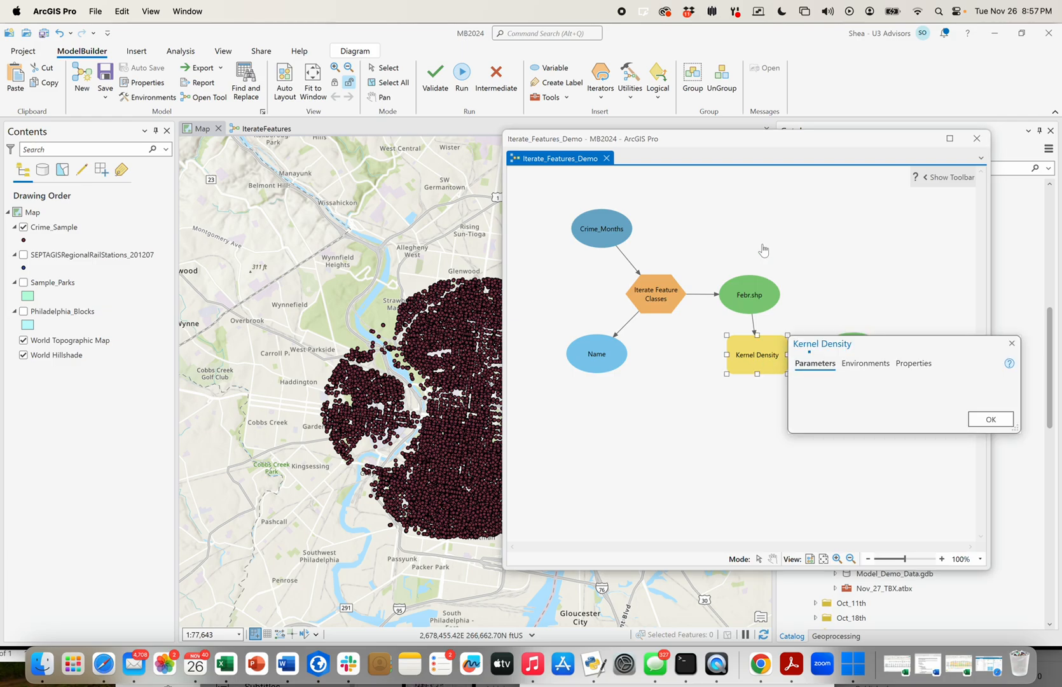
{"action": "left_click", "coordinate": [909, 447]}
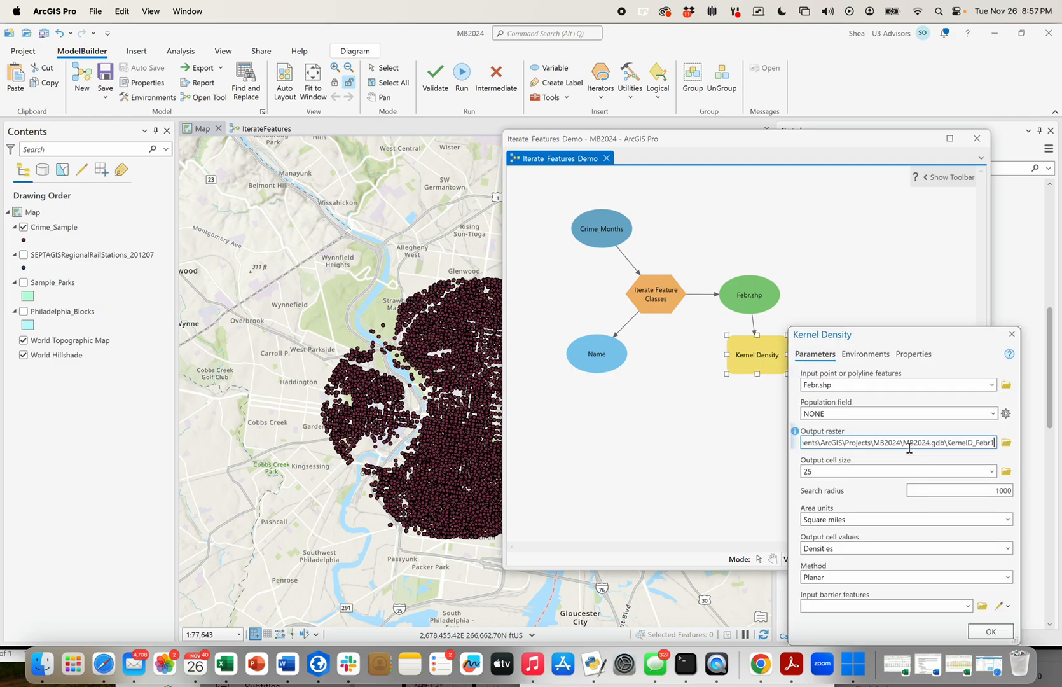
{"action": "double_click", "coordinate": [948, 441]}
{"action": "type", "text": "CrimeDens"}
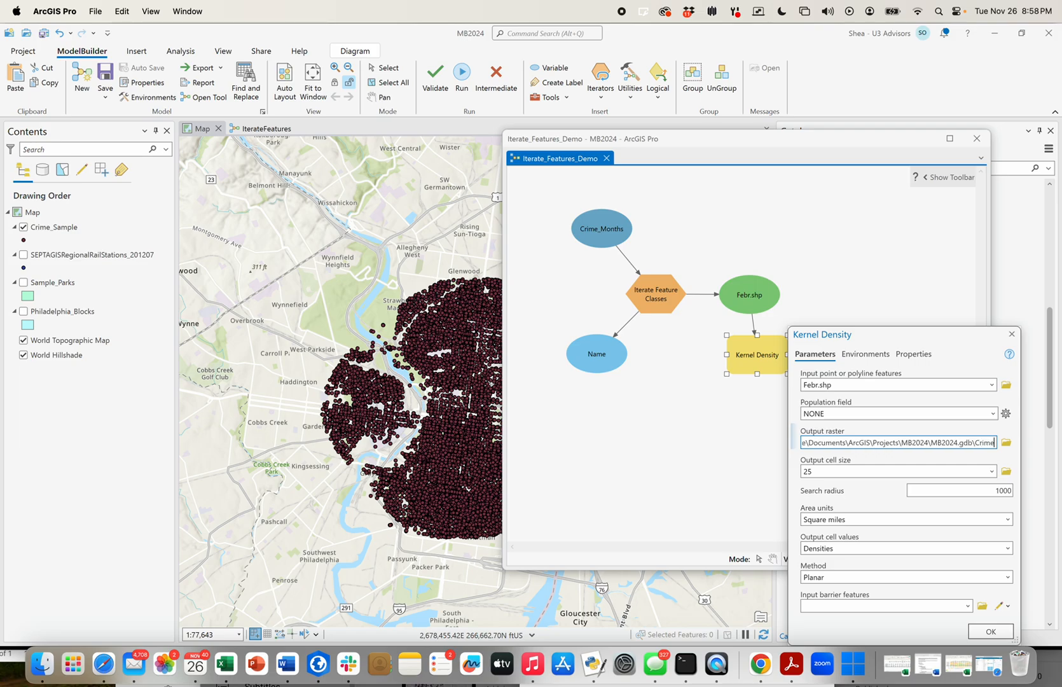
{"action": "left_click", "coordinate": [1000, 630]}
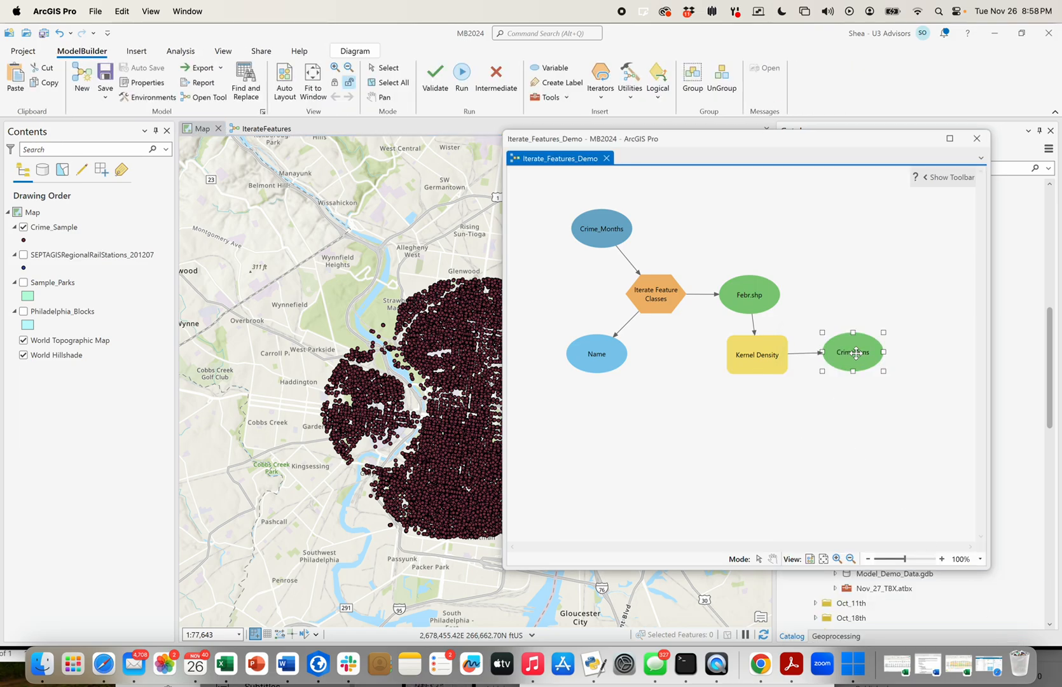
Step: Line up the CrimeDens output beside Kernel Density, and check the tool's parameter summary and the value of the Name variable
{"action": "left_click_drag", "start_coordinate": [857, 354], "coordinate": [848, 355]}
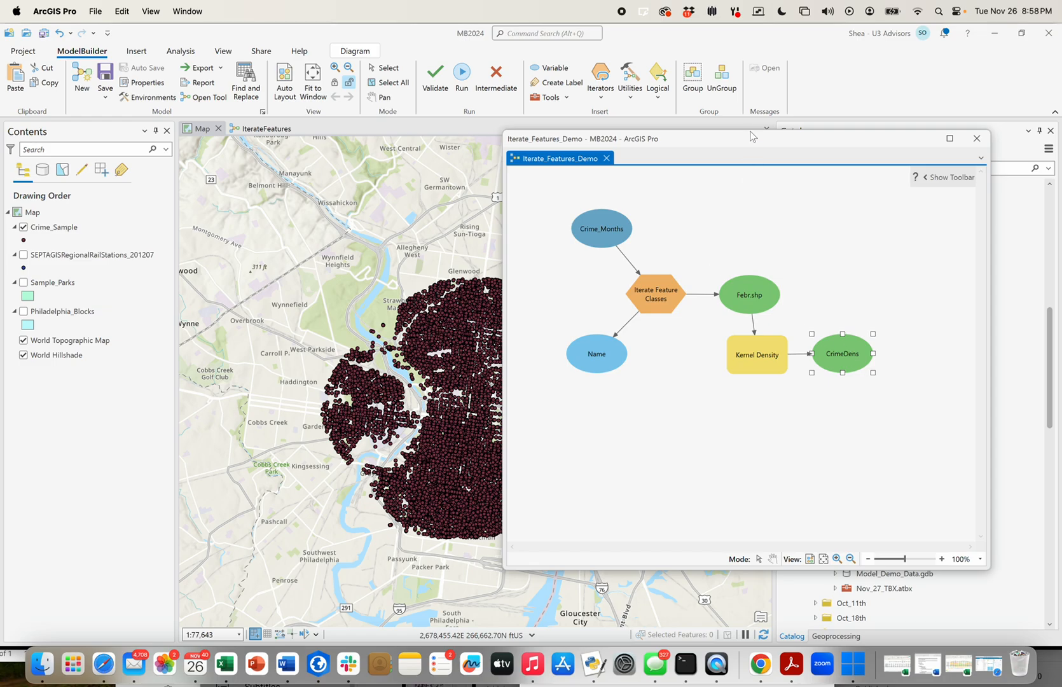
{"action": "left_click_drag", "start_coordinate": [749, 134], "coordinate": [536, 182]}
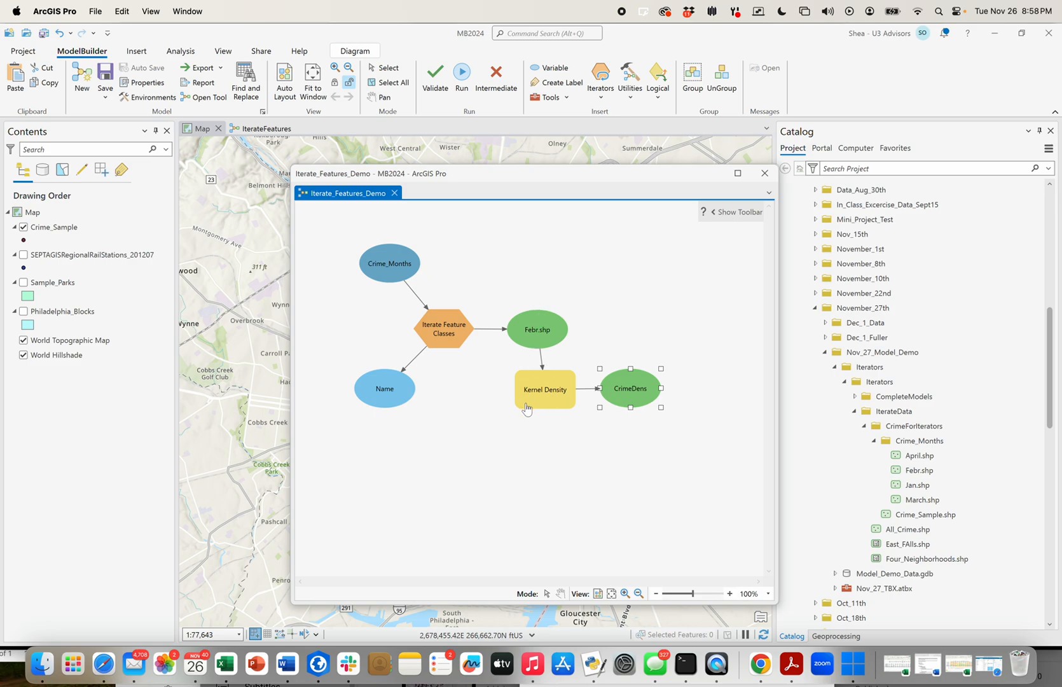
{"action": "mouse_move", "coordinate": [527, 409]}
{"action": "mouse_move", "coordinate": [643, 391]}
{"action": "mouse_move", "coordinate": [532, 390]}
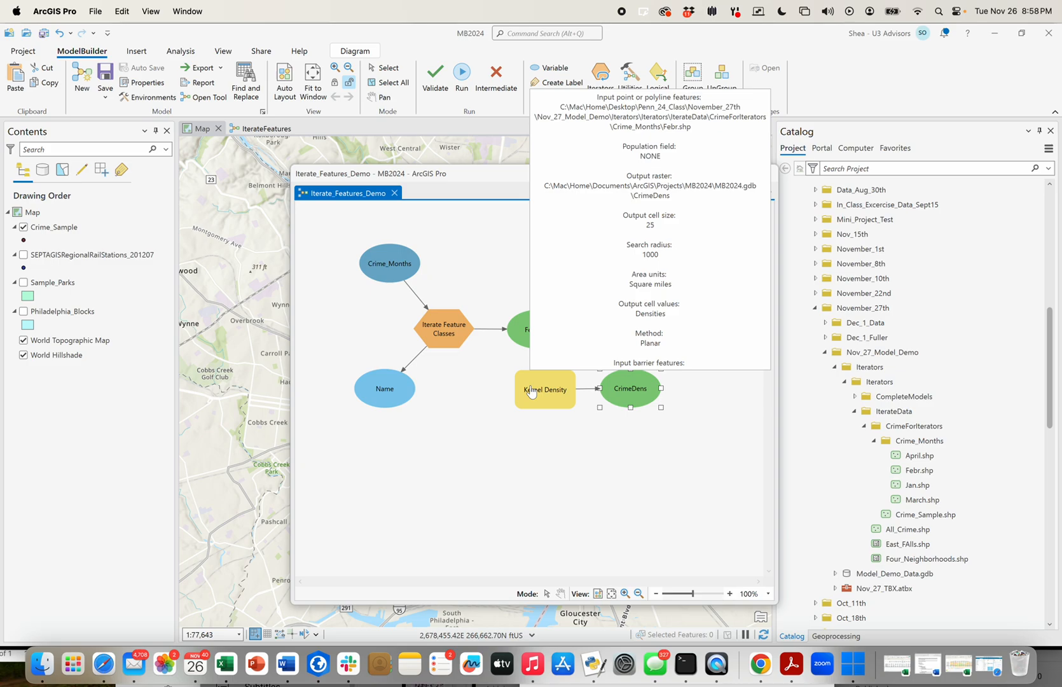
{"action": "mouse_move", "coordinate": [628, 395]}
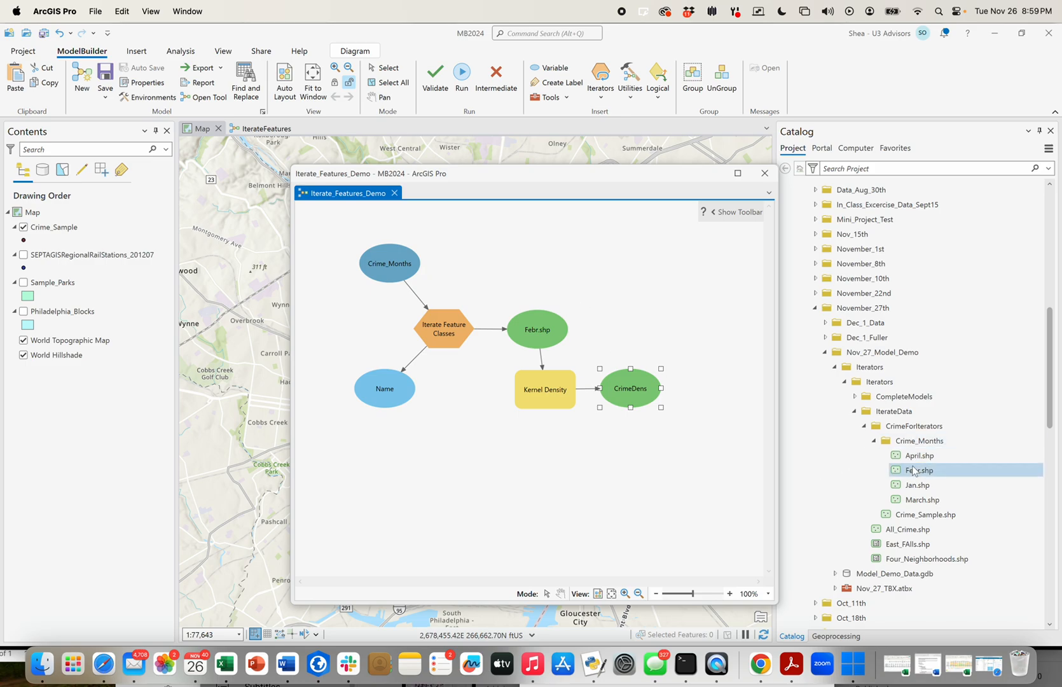
{"action": "left_click", "coordinate": [409, 398]}
{"action": "mouse_move", "coordinate": [395, 390]}
{"action": "left_mouse_down"}
{"action": "mouse_move", "coordinate": [426, 377]}
{"action": "mouse_move", "coordinate": [397, 385]}
{"action": "left_mouse_up"}
{"action": "mouse_move", "coordinate": [390, 390]}
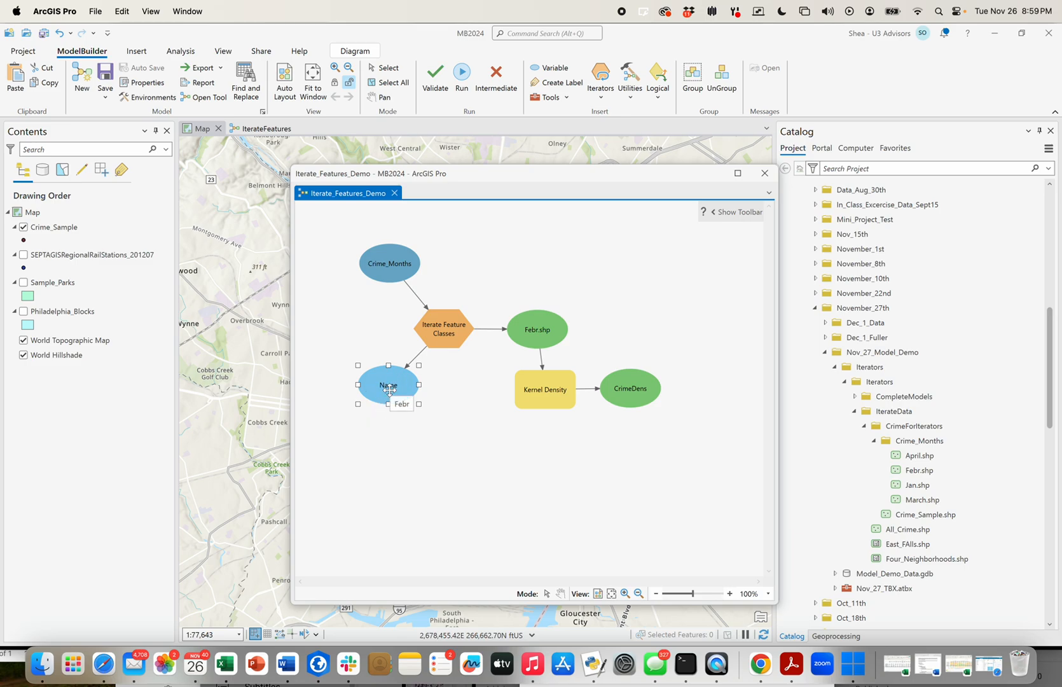
Step: Replace the output raster's name with the inline variable %Name% in MB2024.gdb, and add the output to the display
{"action": "left_click", "coordinate": [627, 392]}
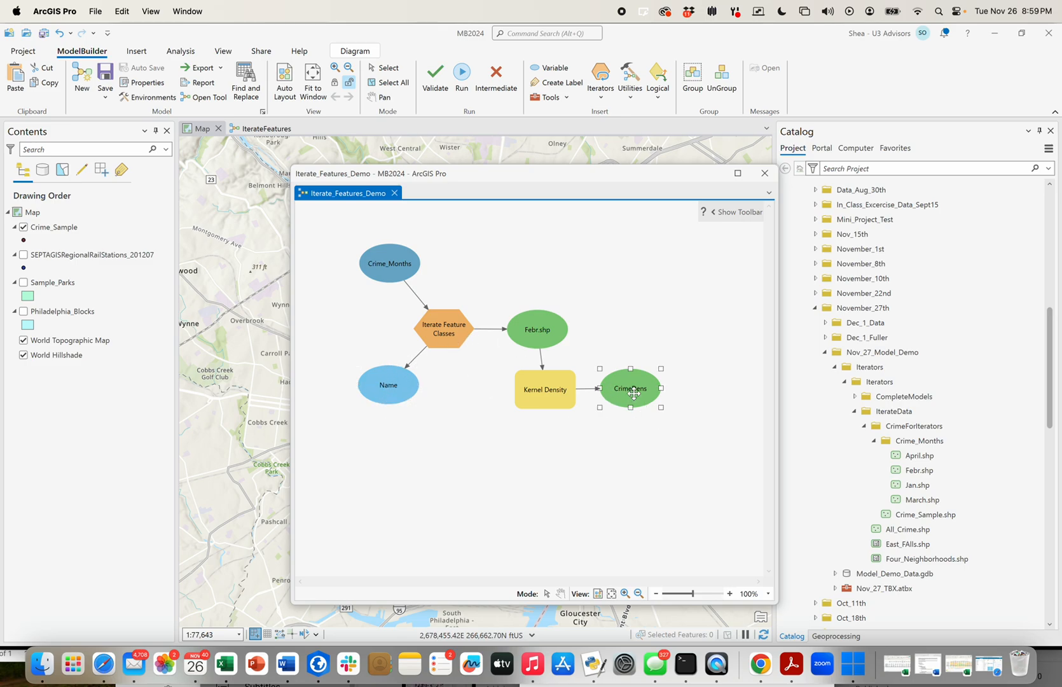
{"action": "double_click", "coordinate": [633, 391]}
{"action": "left_click", "coordinate": [711, 428]}
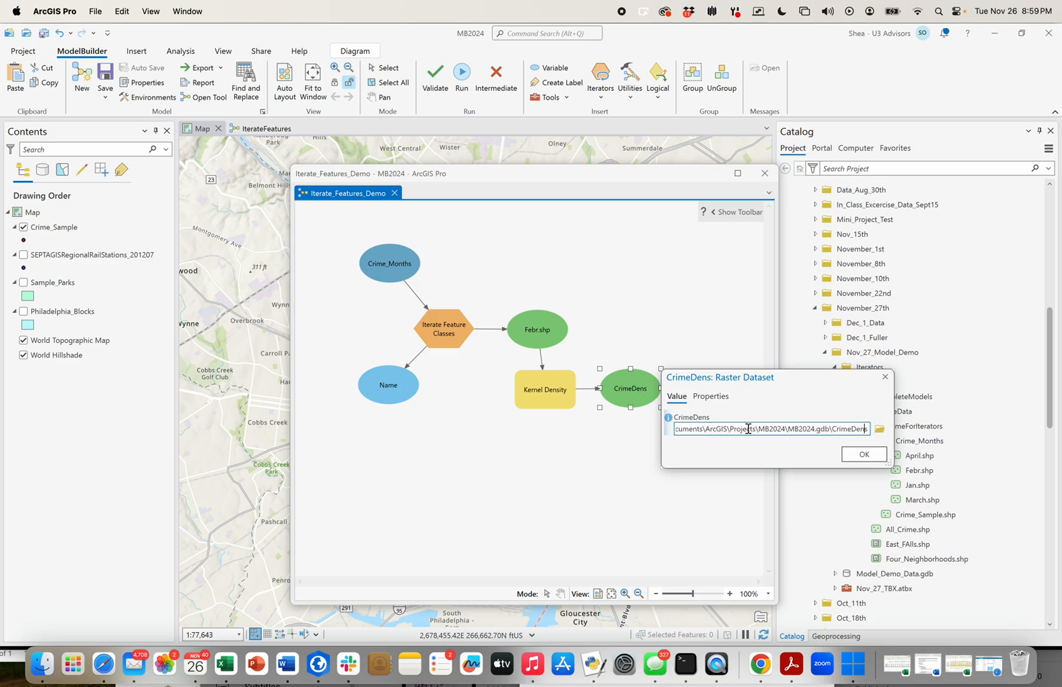
{"action": "double_click", "coordinate": [835, 428]}
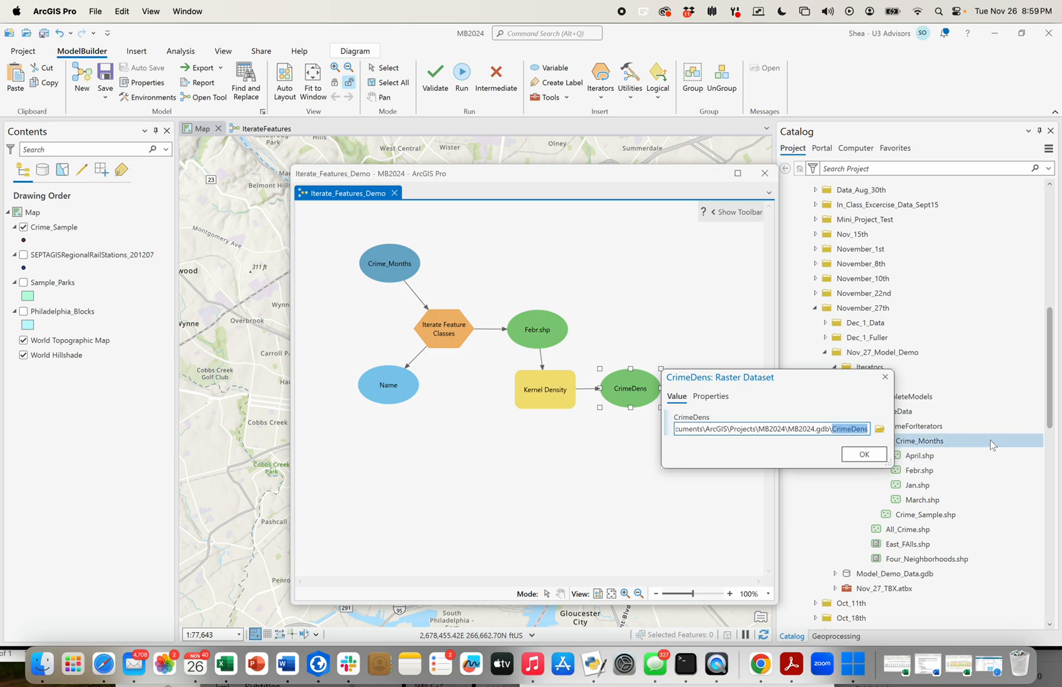
{"action": "type", "text": "%Name%"}
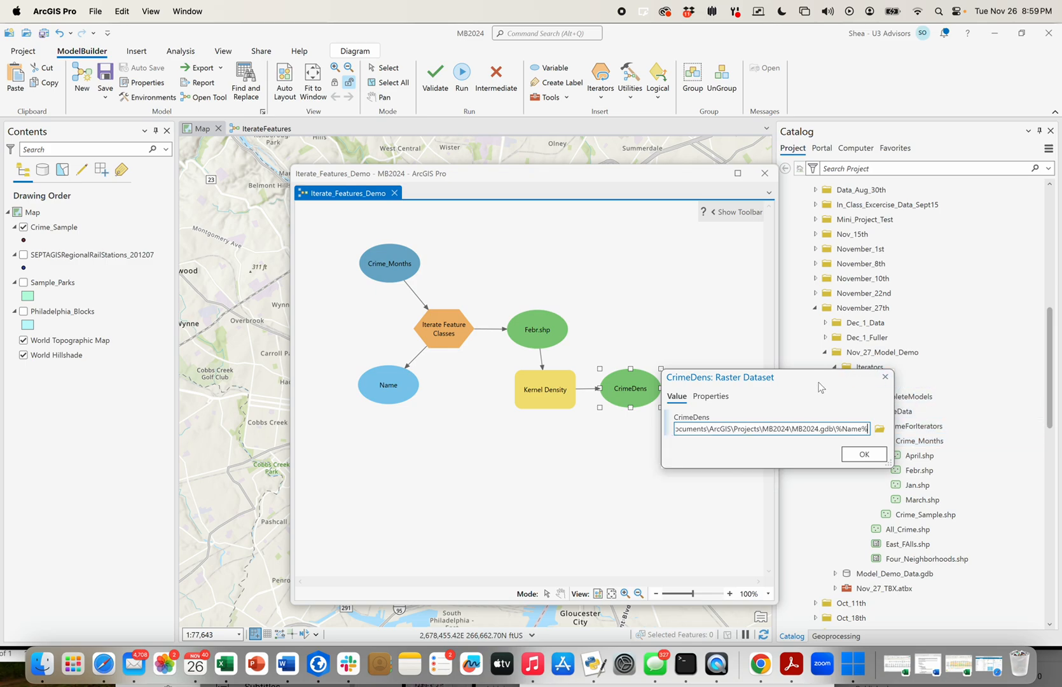
{"action": "mouse_move", "coordinate": [392, 393]}
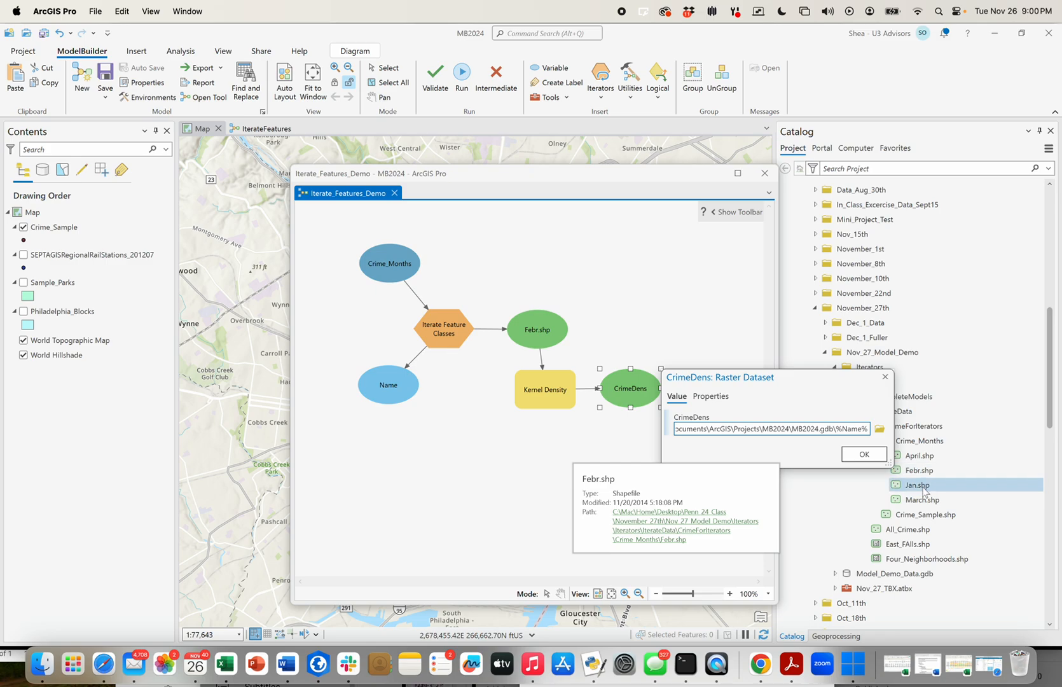
{"action": "left_click", "coordinate": [864, 453]}
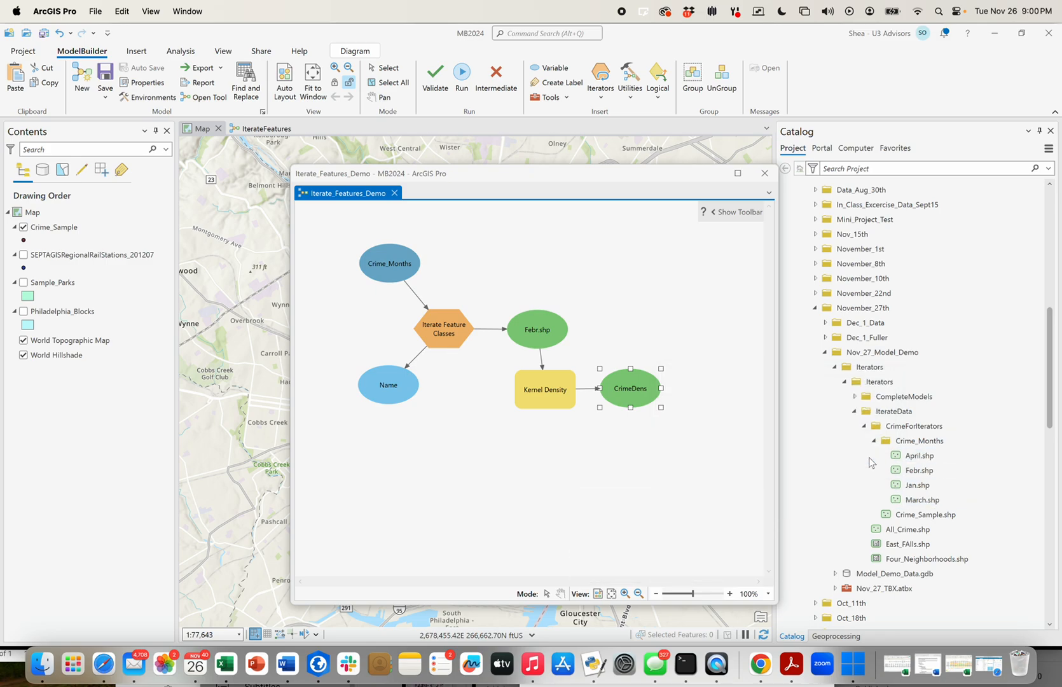
{"action": "right_click", "coordinate": [626, 390]}
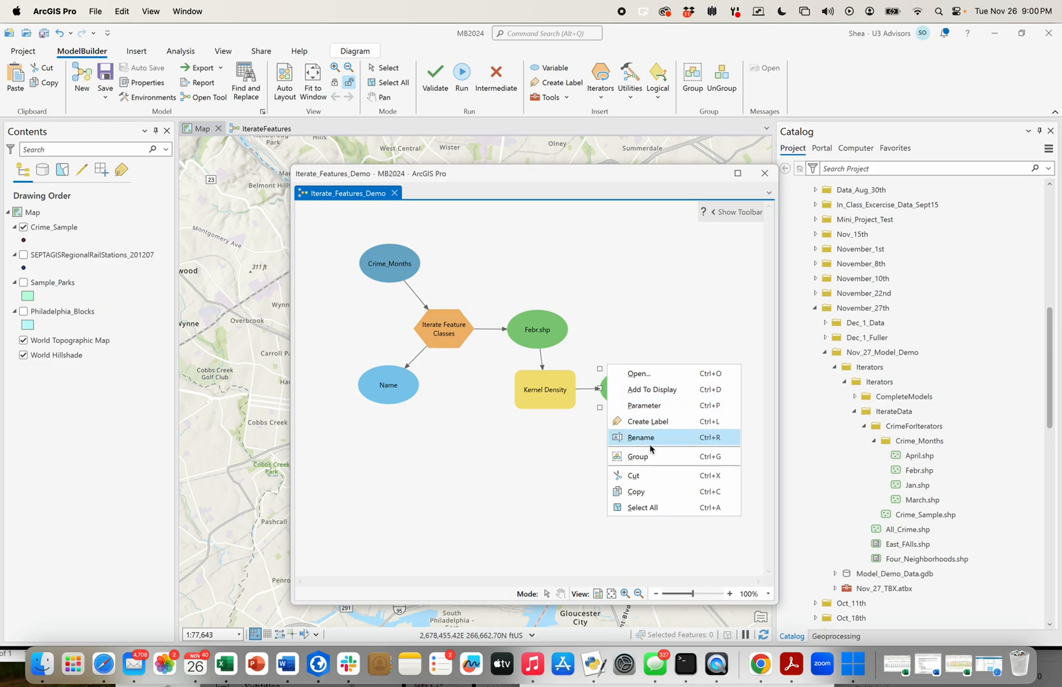
{"action": "left_click", "coordinate": [662, 393]}
Step: Move the model window off the map, save and run the Iterate_Features_Demo model, and close its run messages
{"action": "mouse_move", "coordinate": [542, 175]}
{"action": "left_mouse_down"}
{"action": "mouse_move", "coordinate": [738, 177]}
{"action": "mouse_move", "coordinate": [825, 133]}
{"action": "left_mouse_up"}
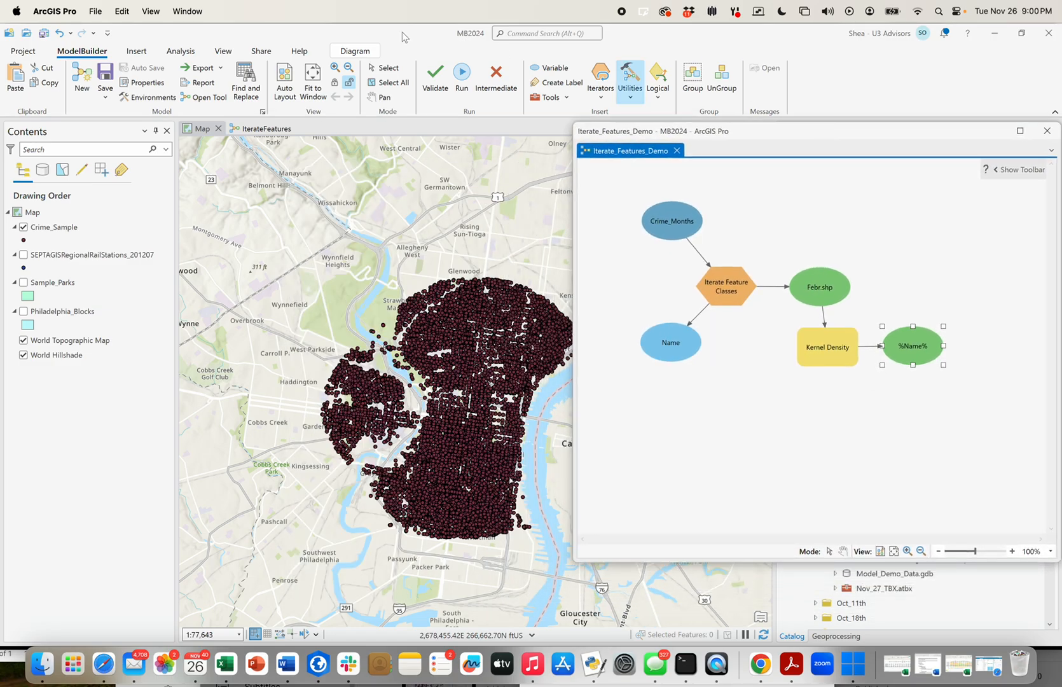
{"action": "left_click", "coordinate": [106, 80]}
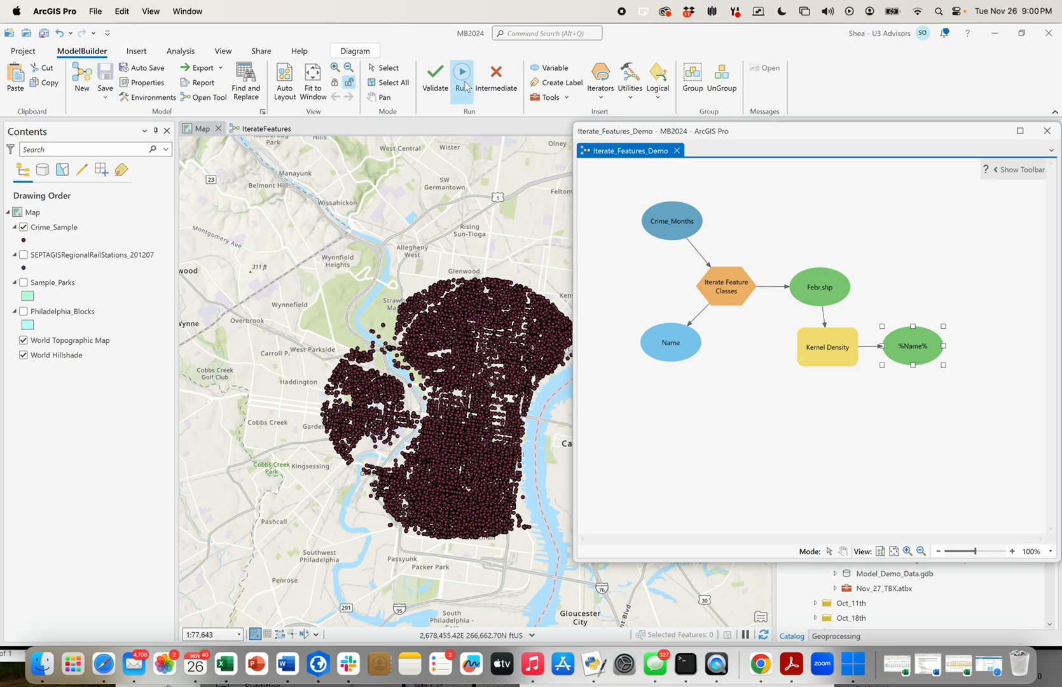
{"action": "left_click", "coordinate": [462, 79]}
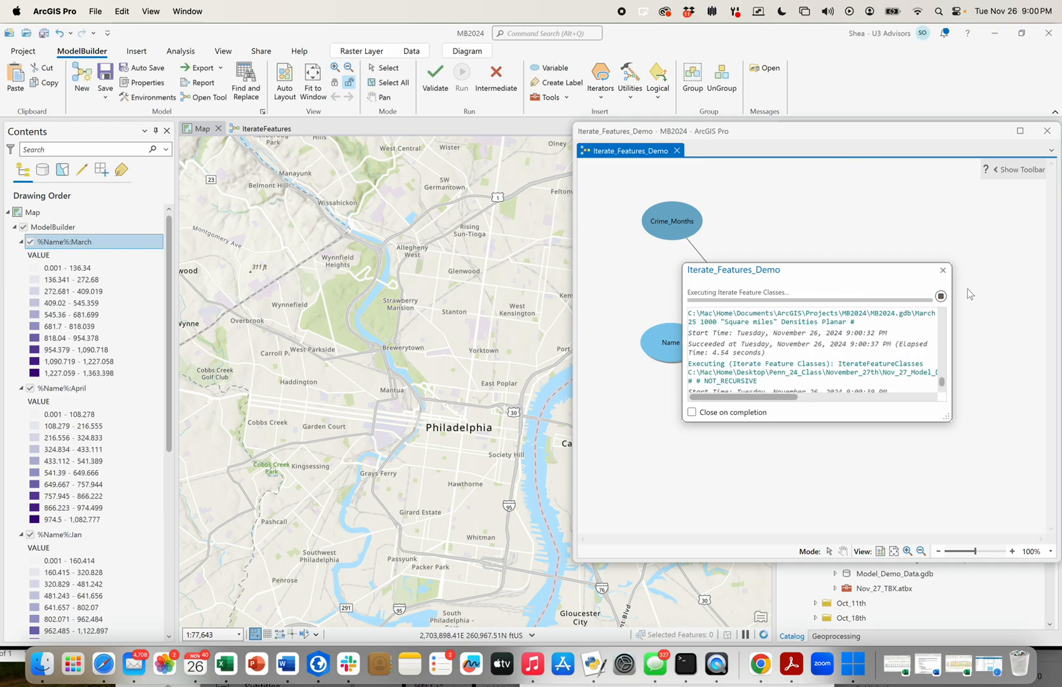
{"action": "left_click", "coordinate": [943, 270]}
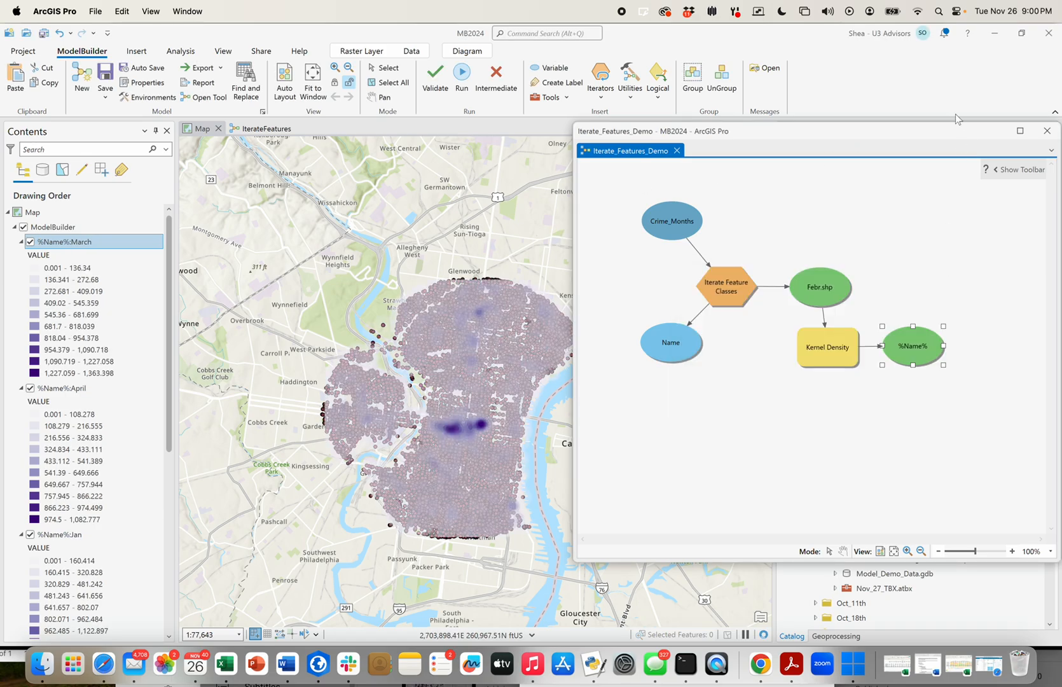
Step: Refresh the MB2024.gdb geodatabase in the project catalog so it lists the monthly density rasters
{"action": "left_click_drag", "start_coordinate": [954, 130], "coordinate": [475, 381]}
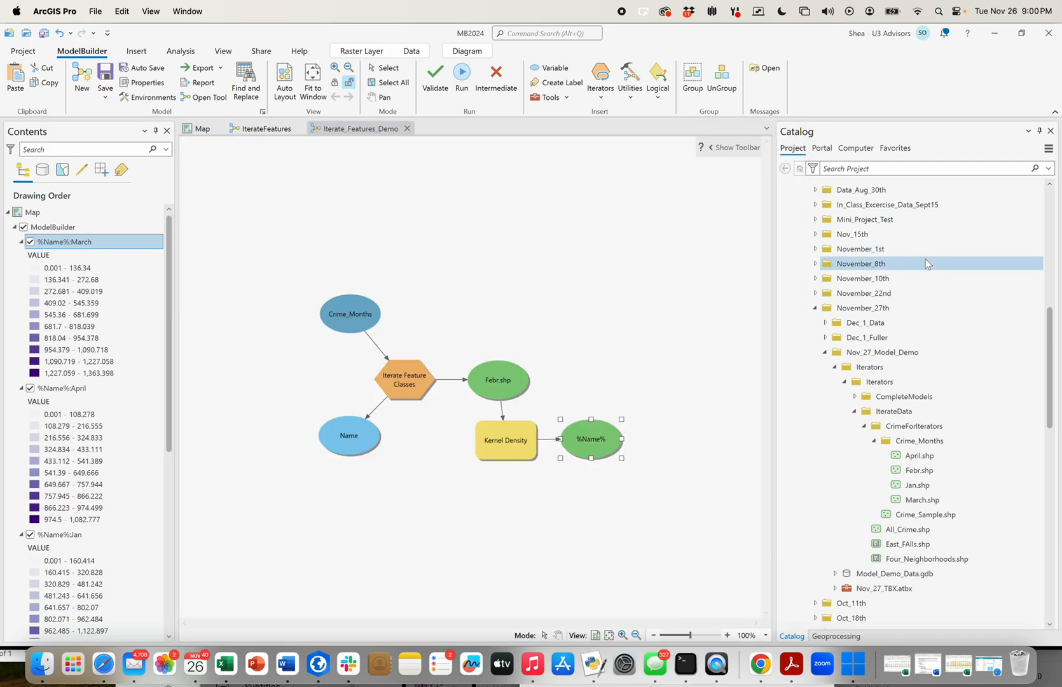
{"action": "left_click_drag", "start_coordinate": [359, 128], "coordinate": [387, 193]}
{"action": "left_click_drag", "start_coordinate": [1052, 365], "coordinate": [1052, 247]}
{"action": "left_click", "coordinate": [837, 276]}
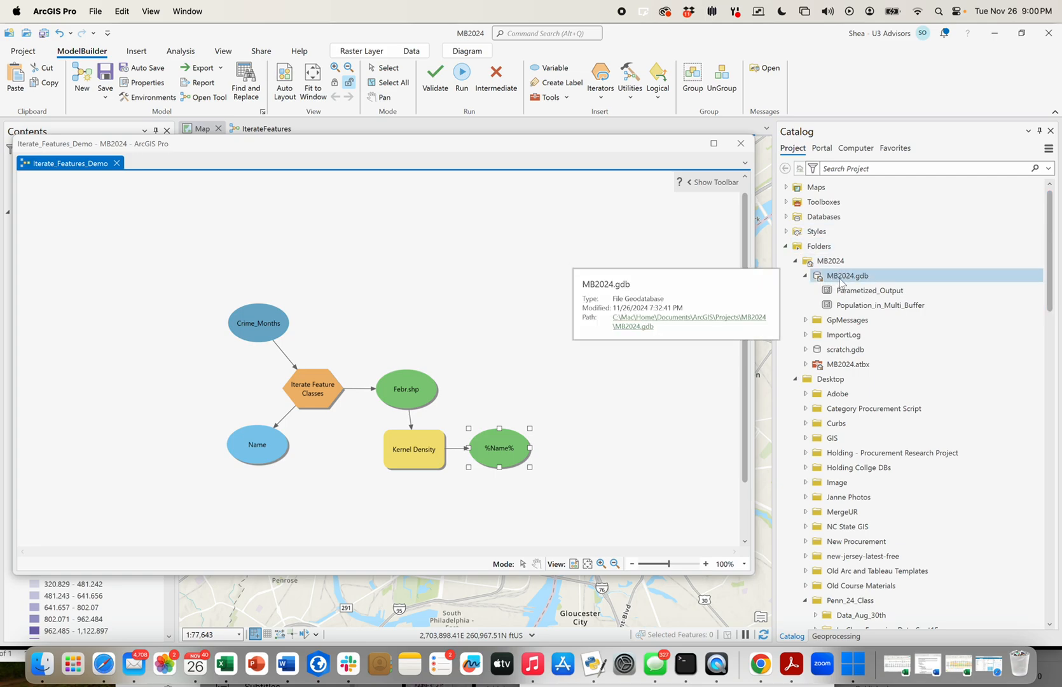
{"action": "right_click", "coordinate": [836, 278]}
{"action": "left_click", "coordinate": [873, 273]}
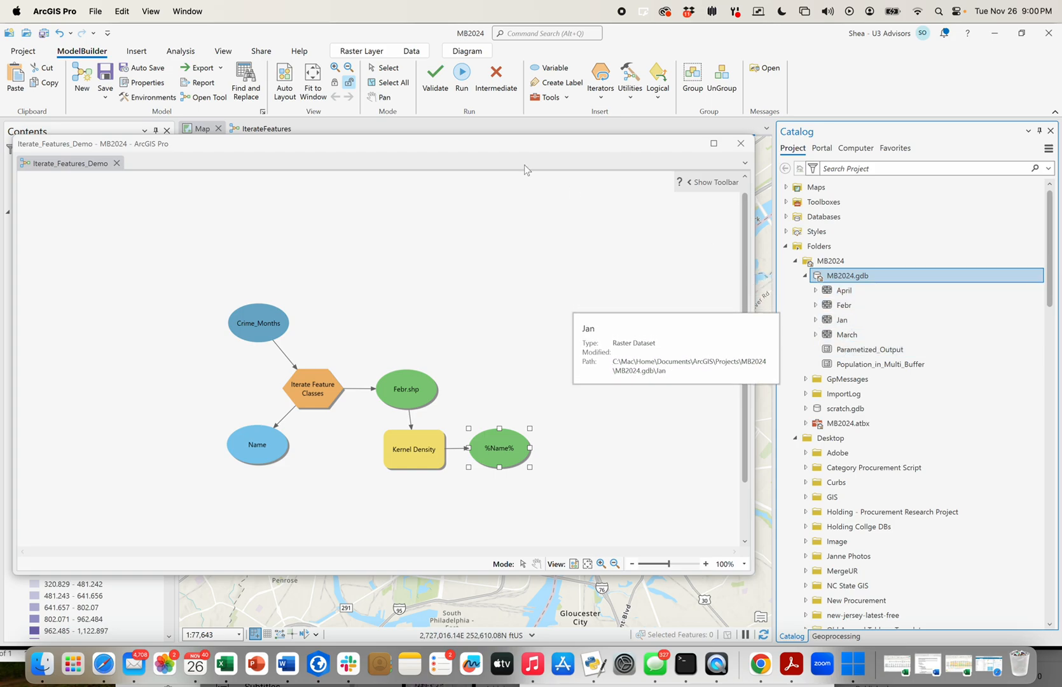
Step: Uncover the map and turn off the March, April, Jan and Febr density layers and the Crime_Sample layer
{"action": "left_click_drag", "start_coordinate": [479, 148], "coordinate": [841, 210]}
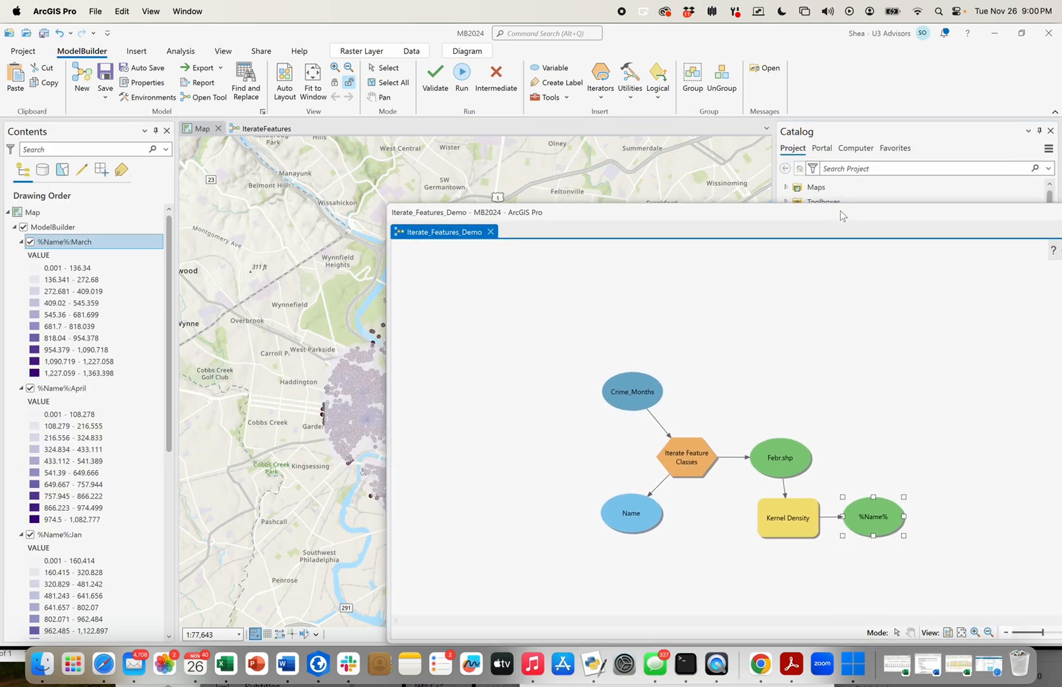
{"action": "left_click_drag", "start_coordinate": [602, 215], "coordinate": [812, 157]}
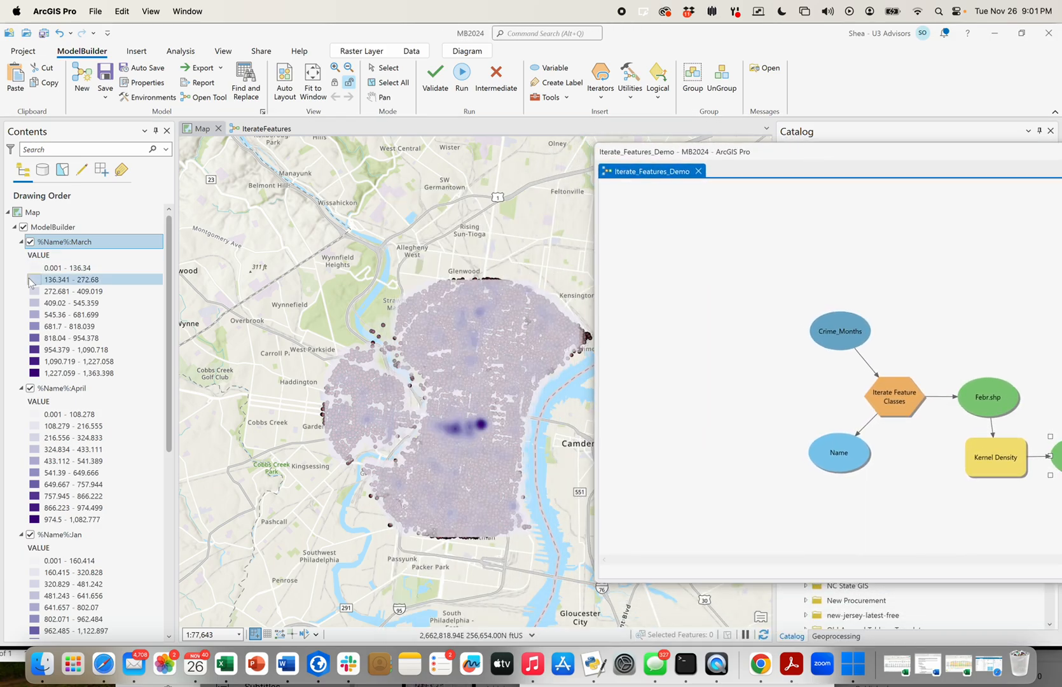
{"action": "left_click", "coordinate": [30, 242]}
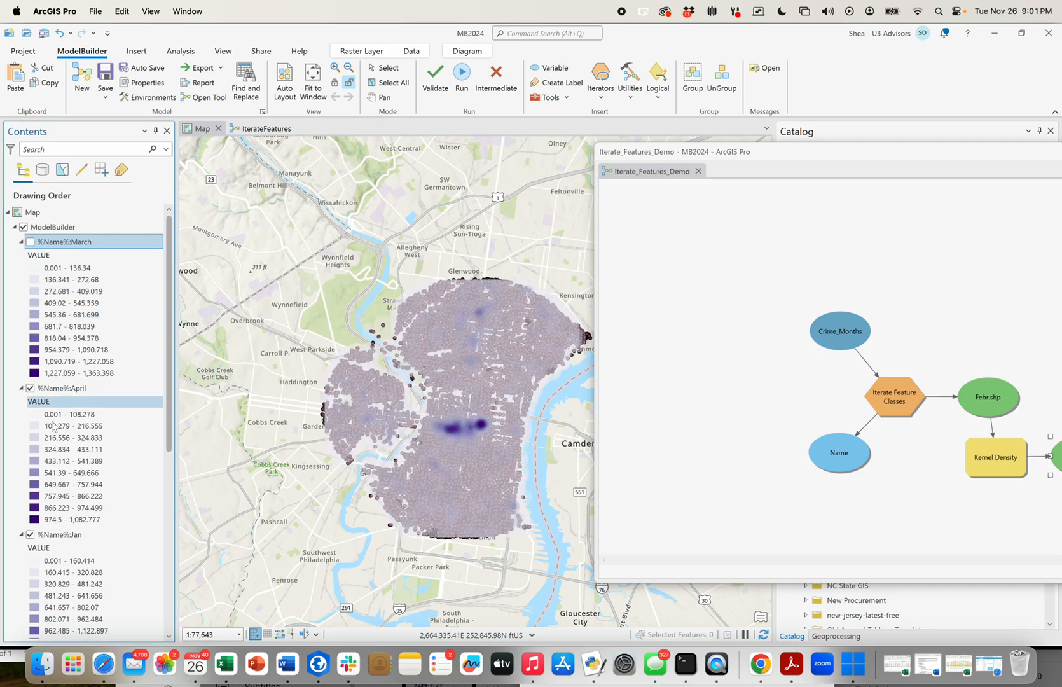
{"action": "left_click", "coordinate": [30, 388]}
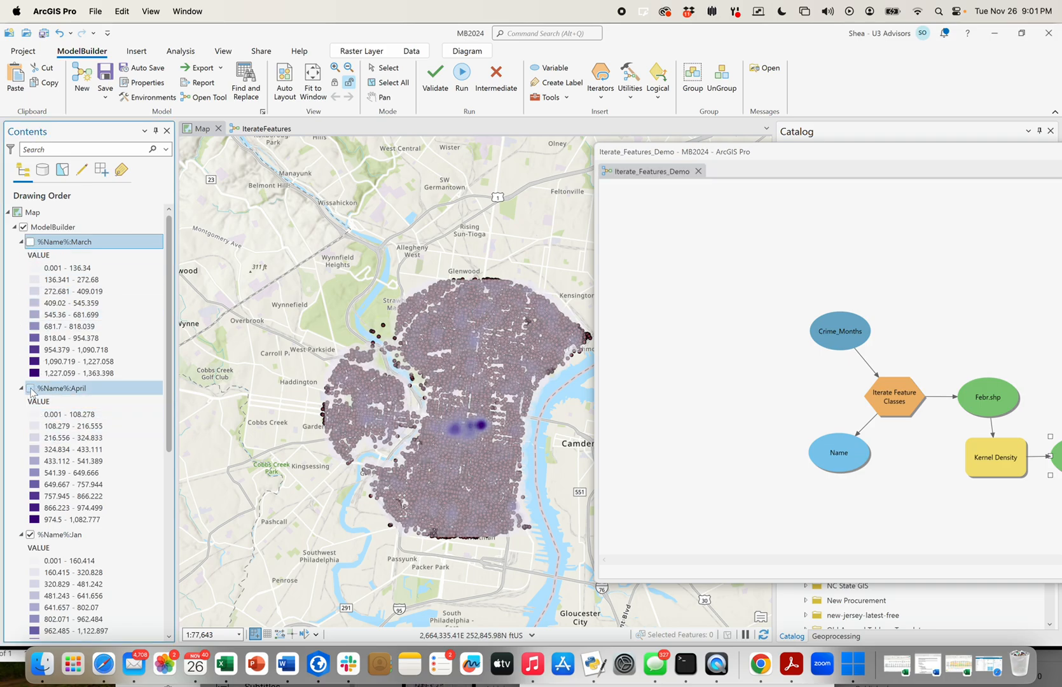
{"action": "left_click", "coordinate": [30, 534]}
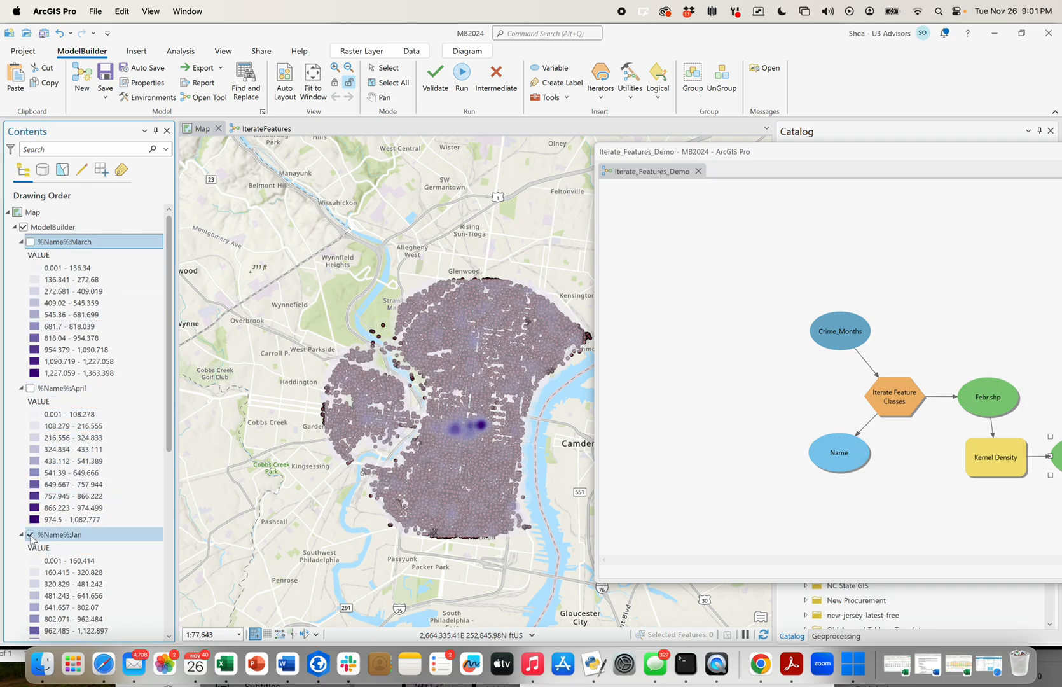
{"action": "scroll", "coordinate": [73, 513], "scroll_direction": "down", "scroll_amount": 5}
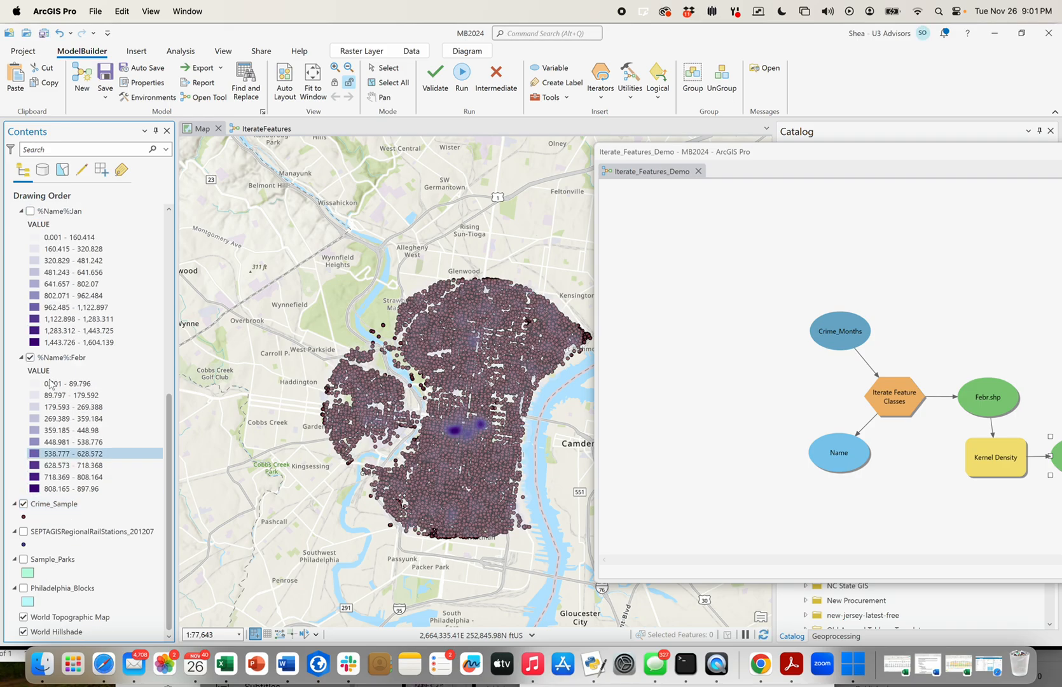
{"action": "left_click", "coordinate": [30, 358]}
{"action": "left_click", "coordinate": [39, 505]}
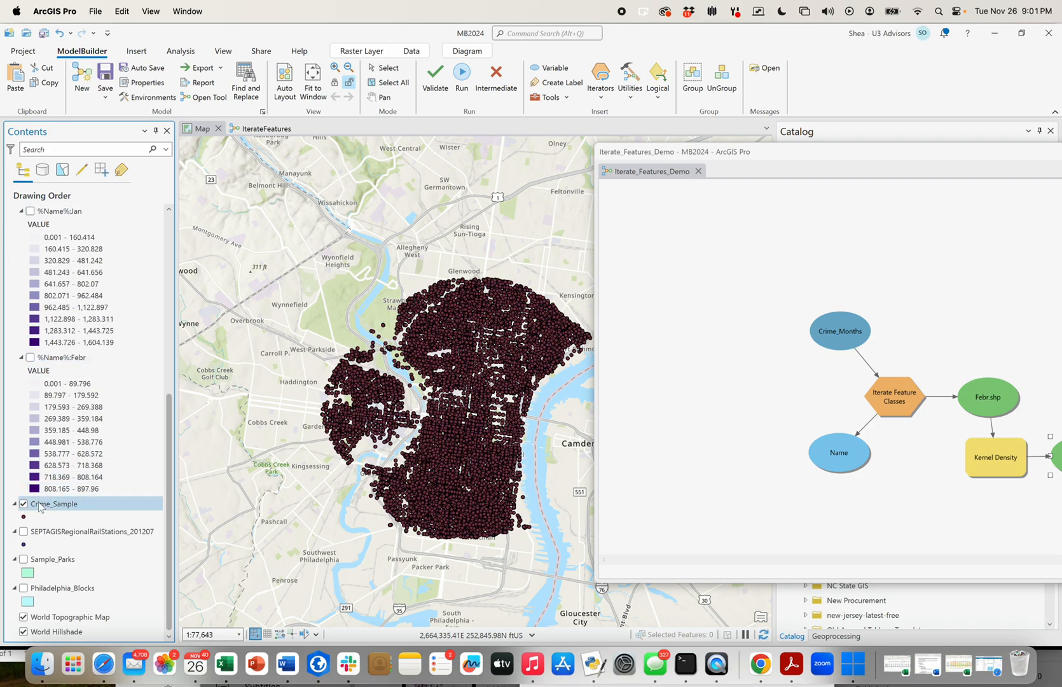
{"action": "left_click", "coordinate": [23, 503]}
Step: Show the Febr, Jan, April and March density rasters one at a time to compare their crime hot spots
{"action": "left_click", "coordinate": [30, 357]}
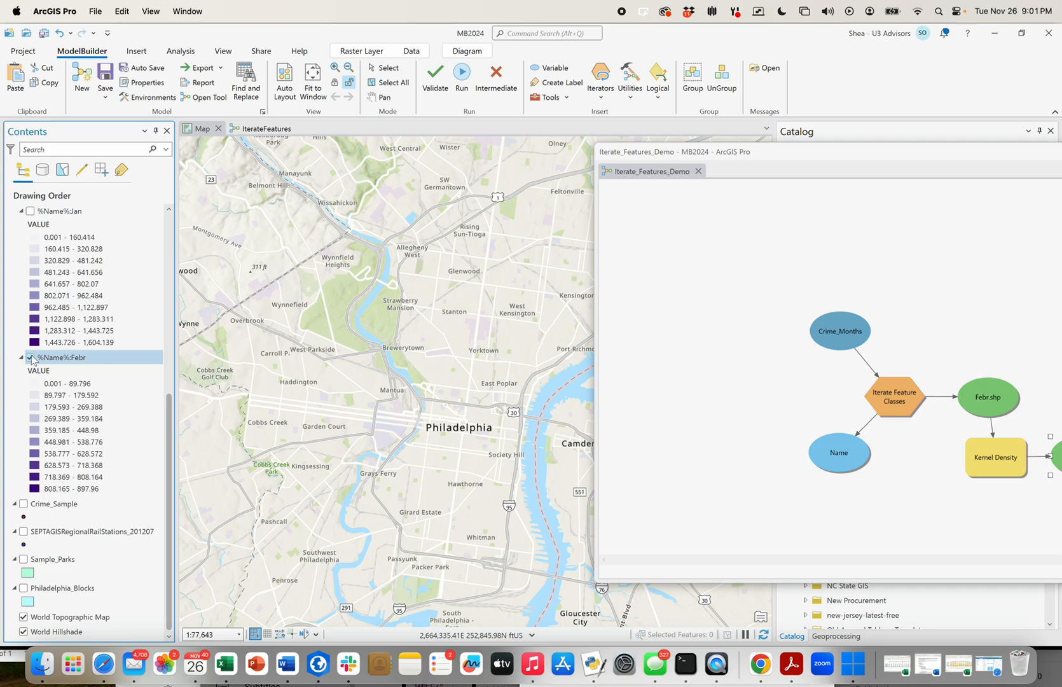
{"action": "left_click", "coordinate": [30, 357]}
{"action": "left_click", "coordinate": [29, 215]}
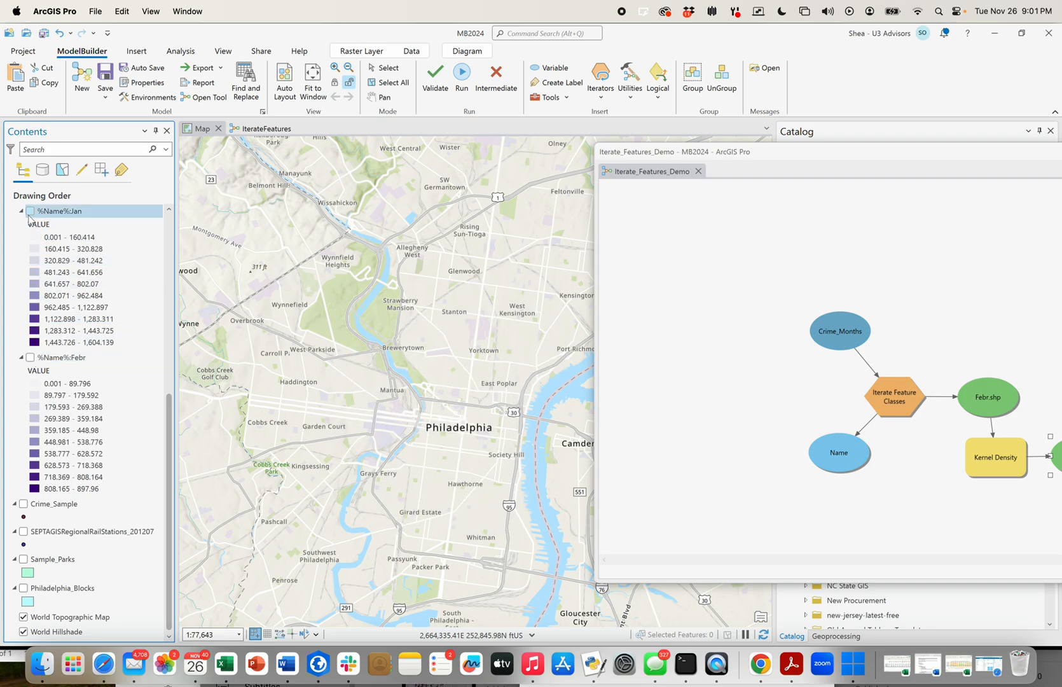
{"action": "left_click", "coordinate": [30, 211]}
{"action": "left_click", "coordinate": [30, 360]}
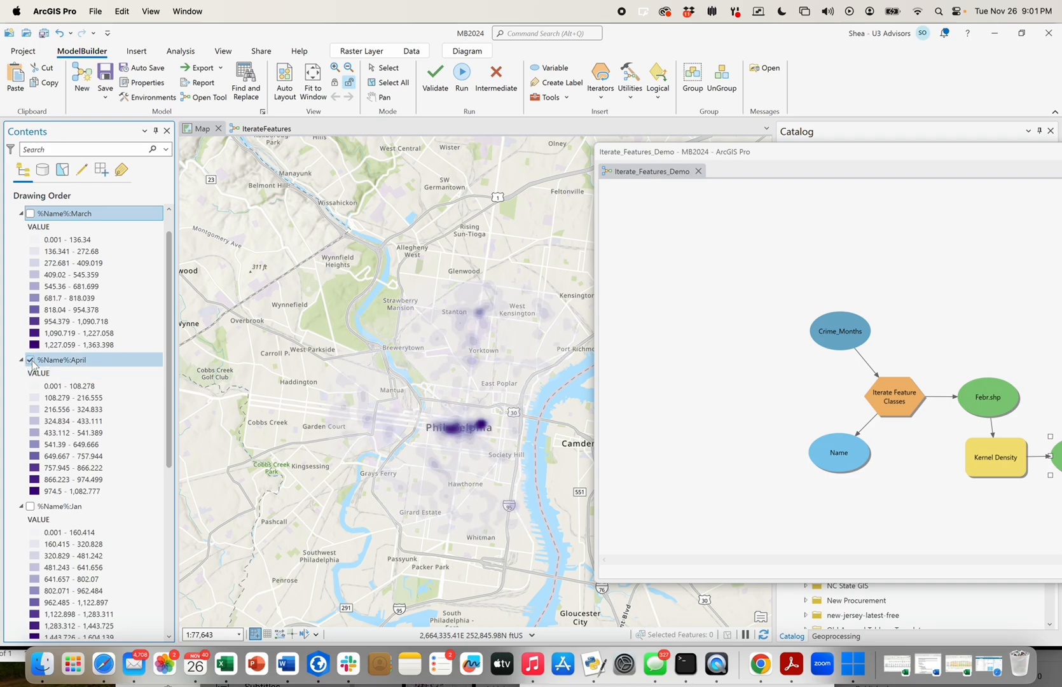
{"action": "left_click", "coordinate": [30, 360]}
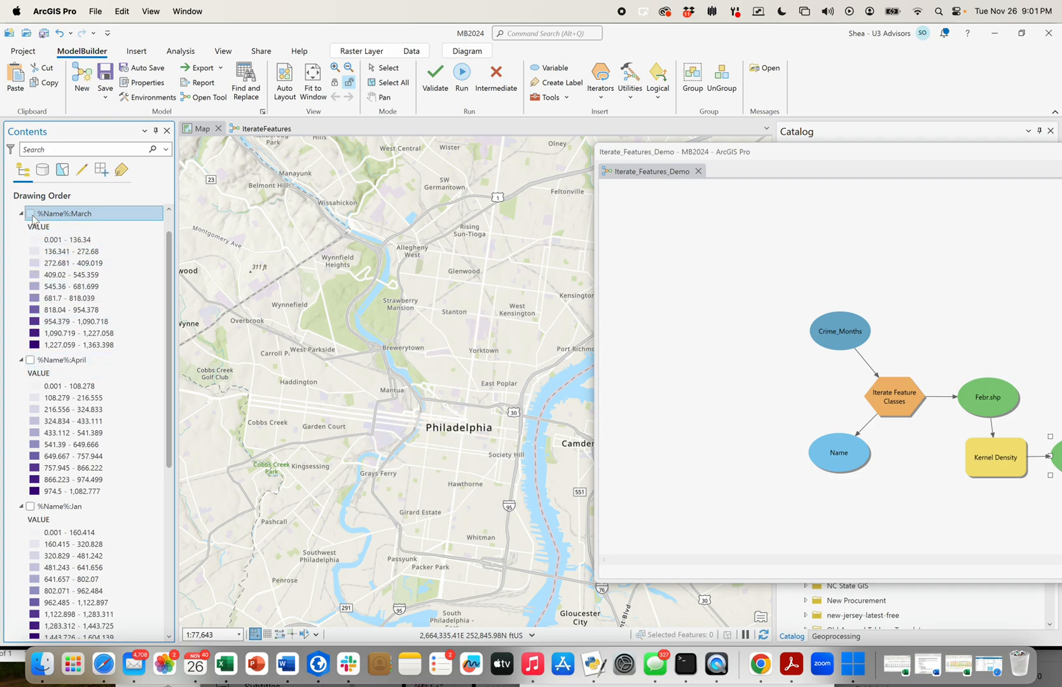
{"action": "left_click", "coordinate": [31, 213]}
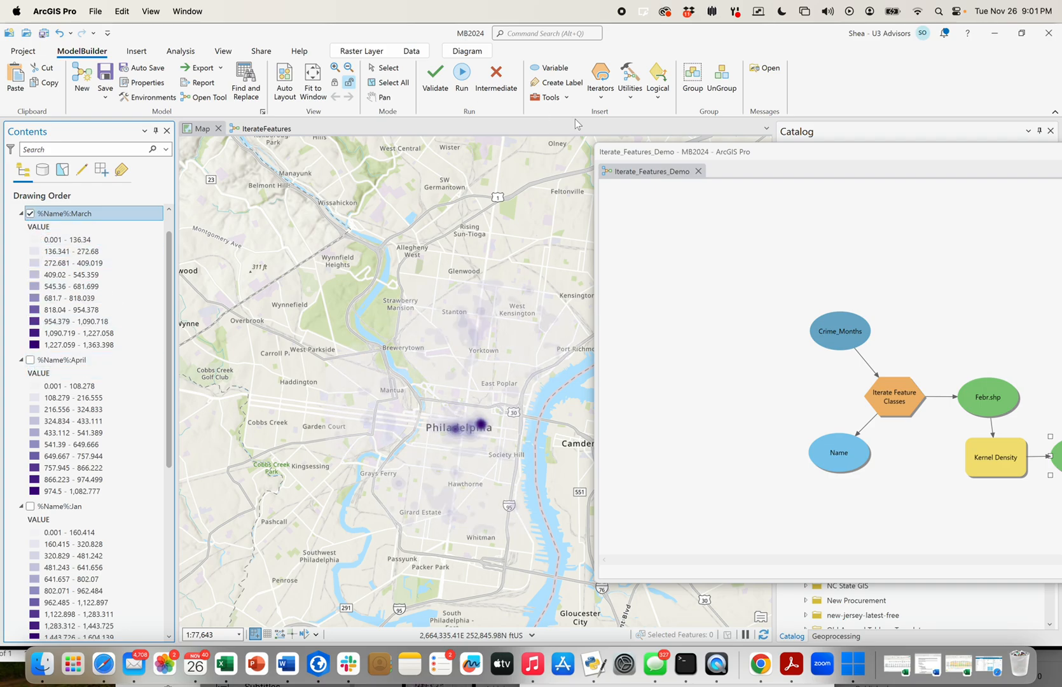
Step: Collapse and hide the ModelBuilder group layer, and turn the Crime_Sample layer back on
{"action": "left_click_drag", "start_coordinate": [880, 152], "coordinate": [384, 151]}
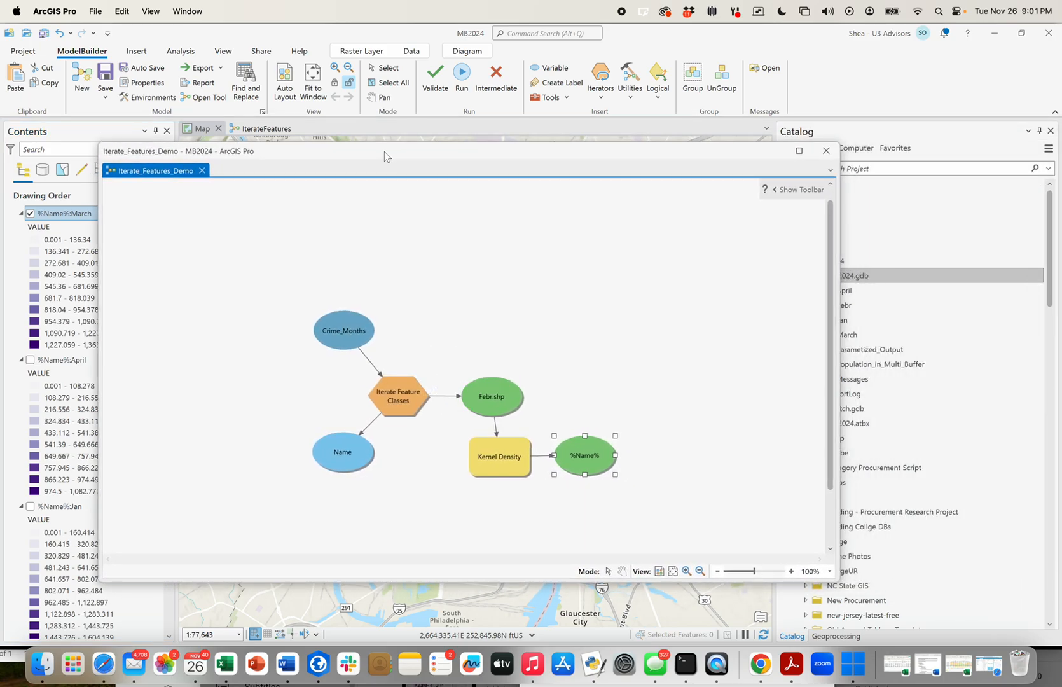
{"action": "left_click_drag", "start_coordinate": [634, 153], "coordinate": [763, 248]}
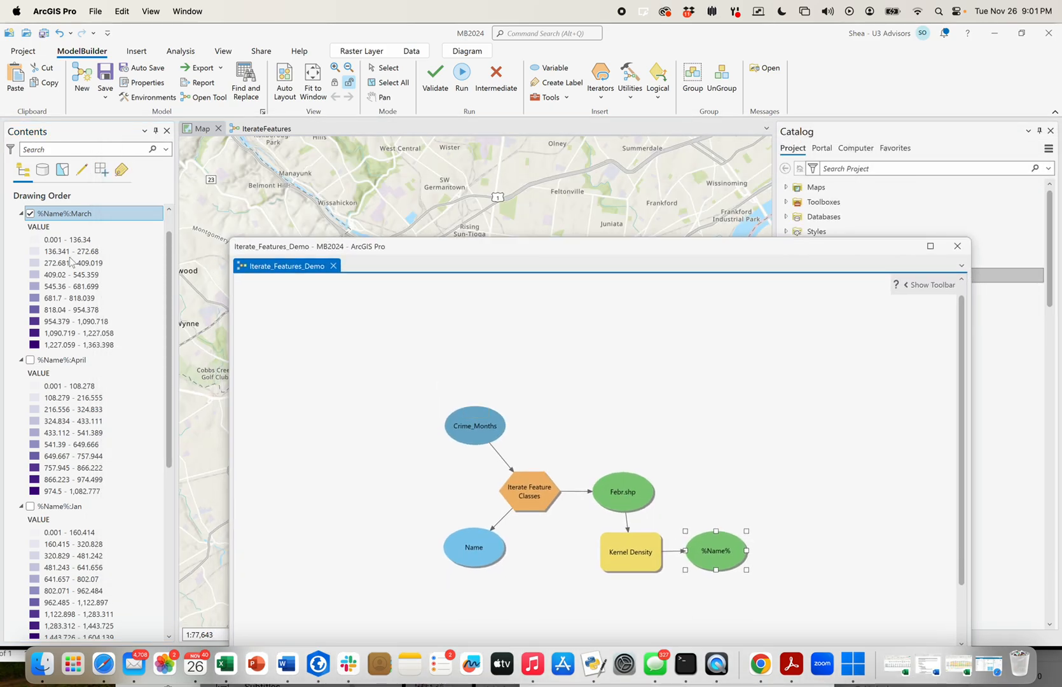
{"action": "scroll", "coordinate": [5, 242], "scroll_direction": "up", "scroll_amount": 2}
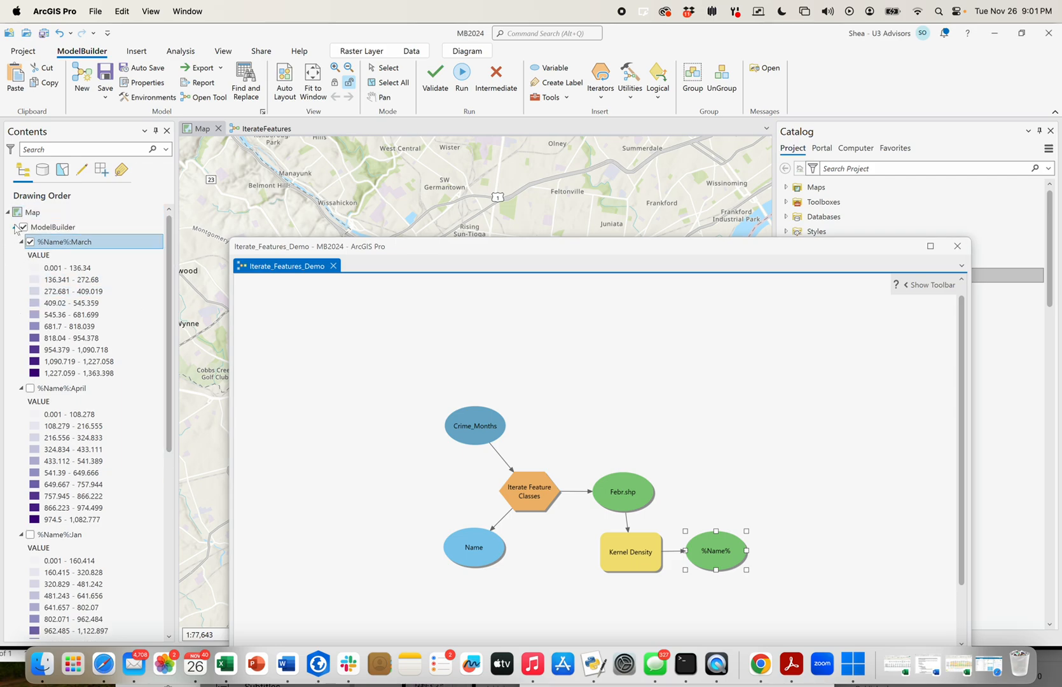
{"action": "left_click", "coordinate": [14, 227]}
{"action": "left_click", "coordinate": [24, 227]}
{"action": "left_click", "coordinate": [43, 244]}
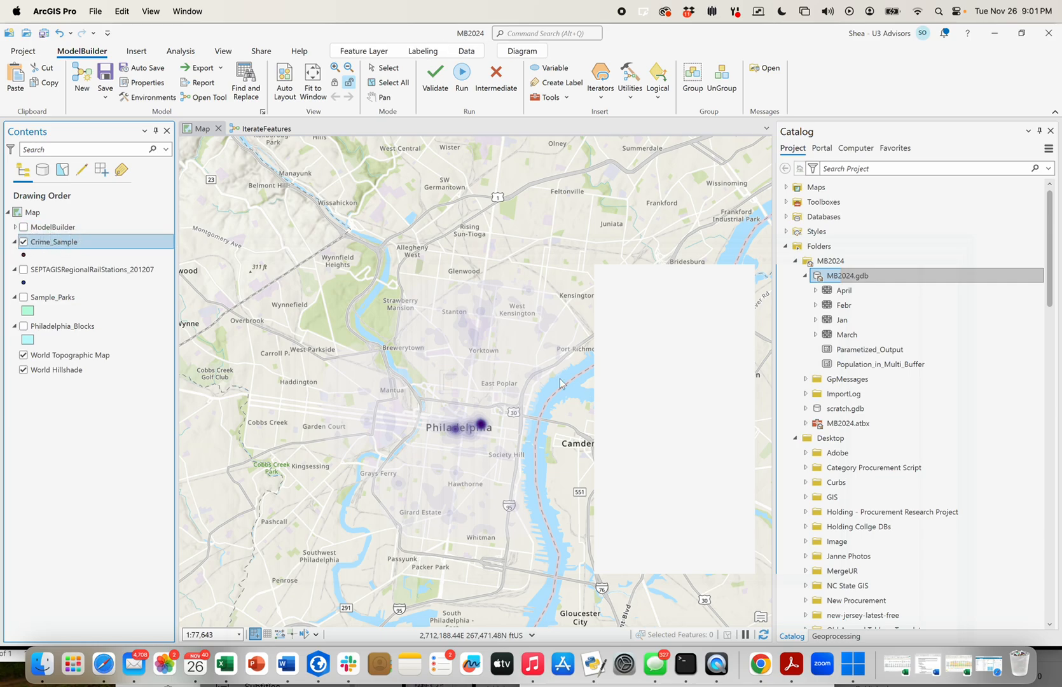
Step: Close the Iterate_Features_Demo model window and answer its closing prompt
{"action": "left_click", "coordinate": [994, 33]}
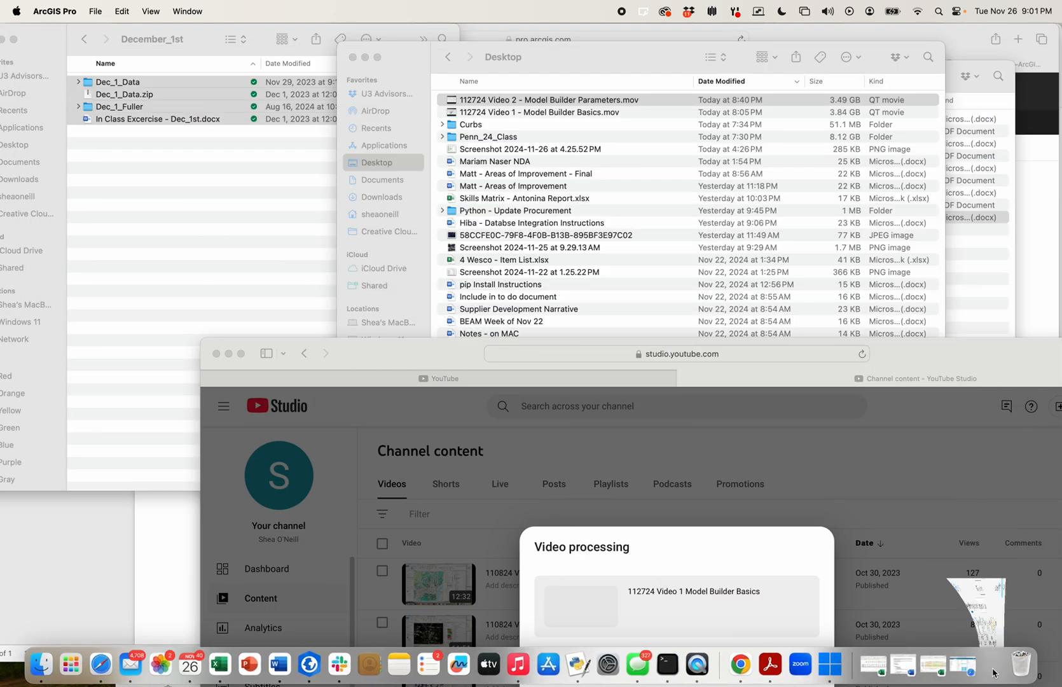
{"action": "left_click", "coordinate": [984, 665]}
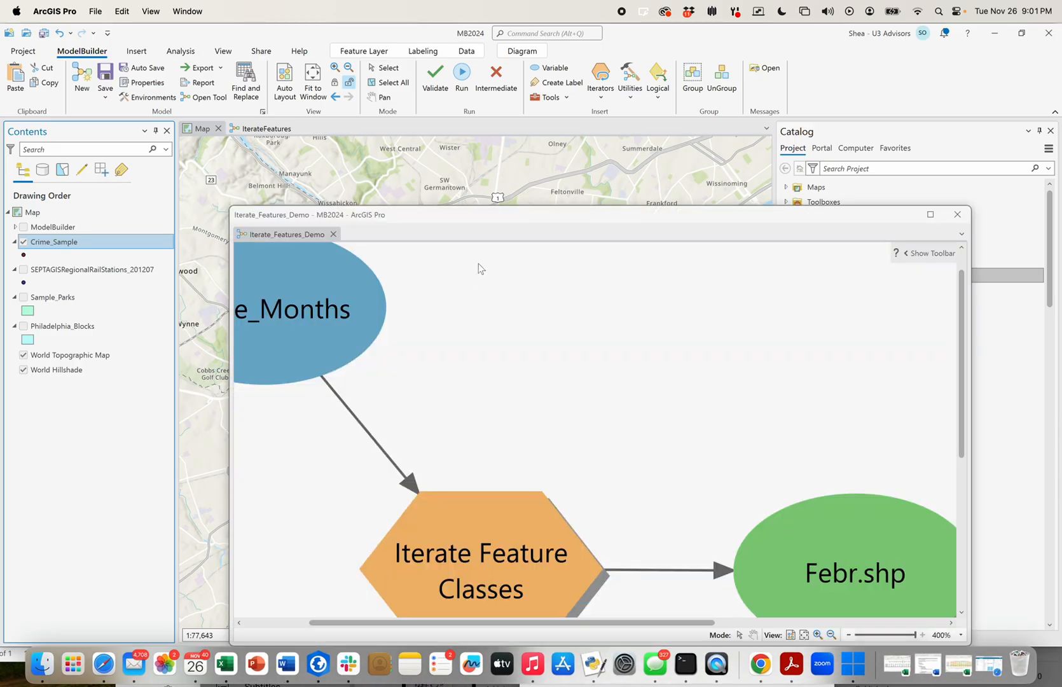
{"action": "left_click", "coordinate": [957, 214]}
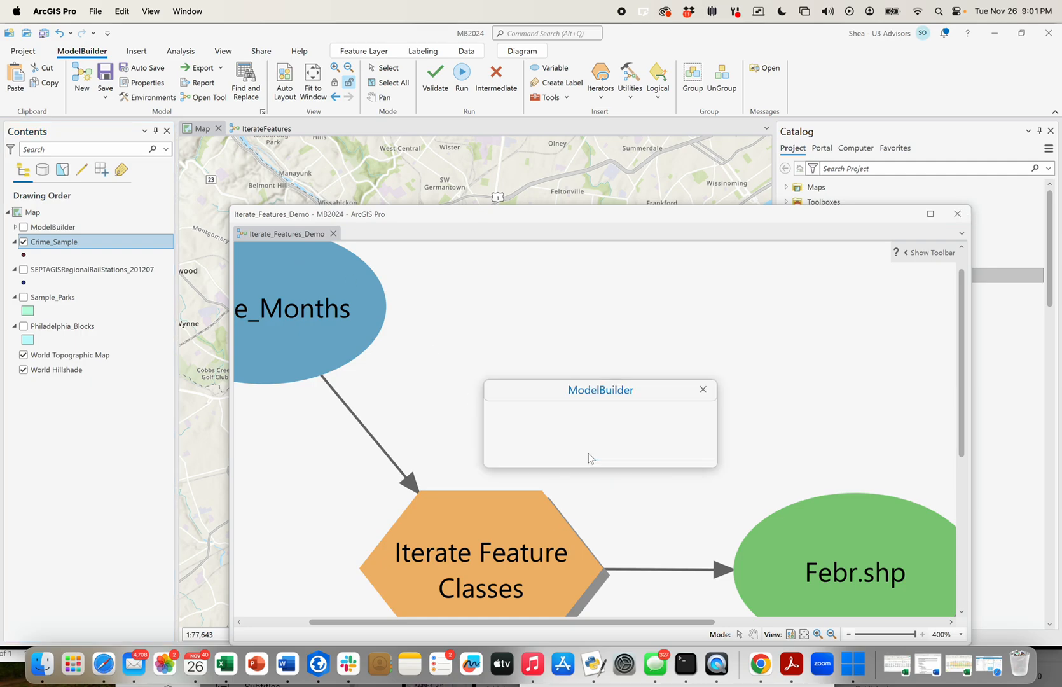
{"action": "left_click", "coordinate": [633, 453]}
Step: Open the Crime_Sample attribute table, examine its Month and ShortType fields across the records, and close it
{"action": "right_click", "coordinate": [61, 247]}
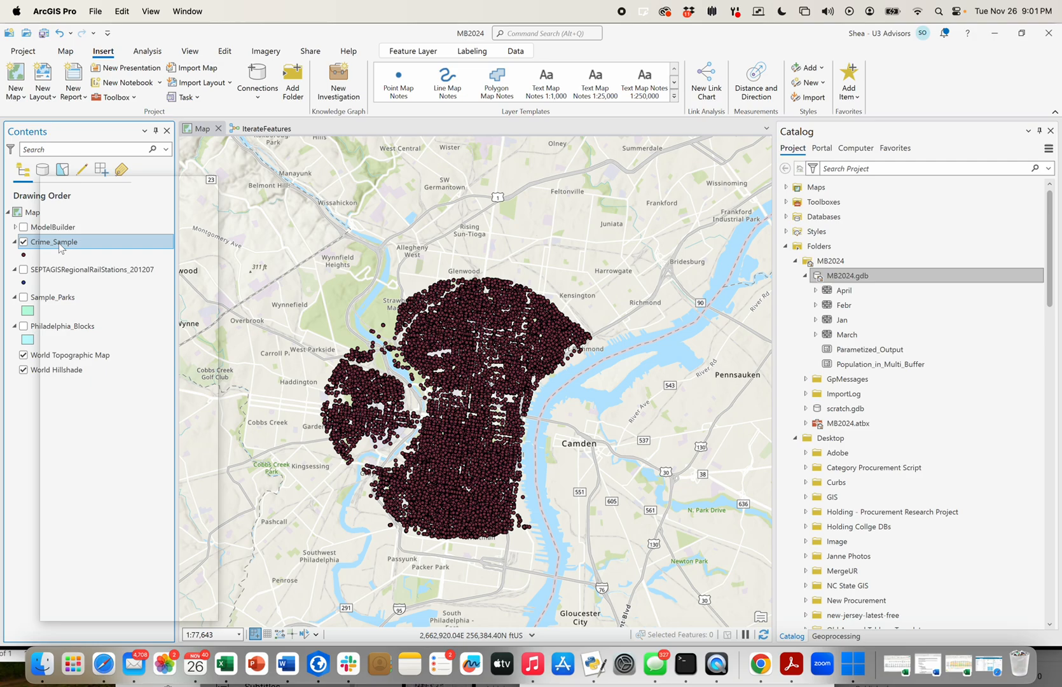
{"action": "left_click", "coordinate": [100, 255]}
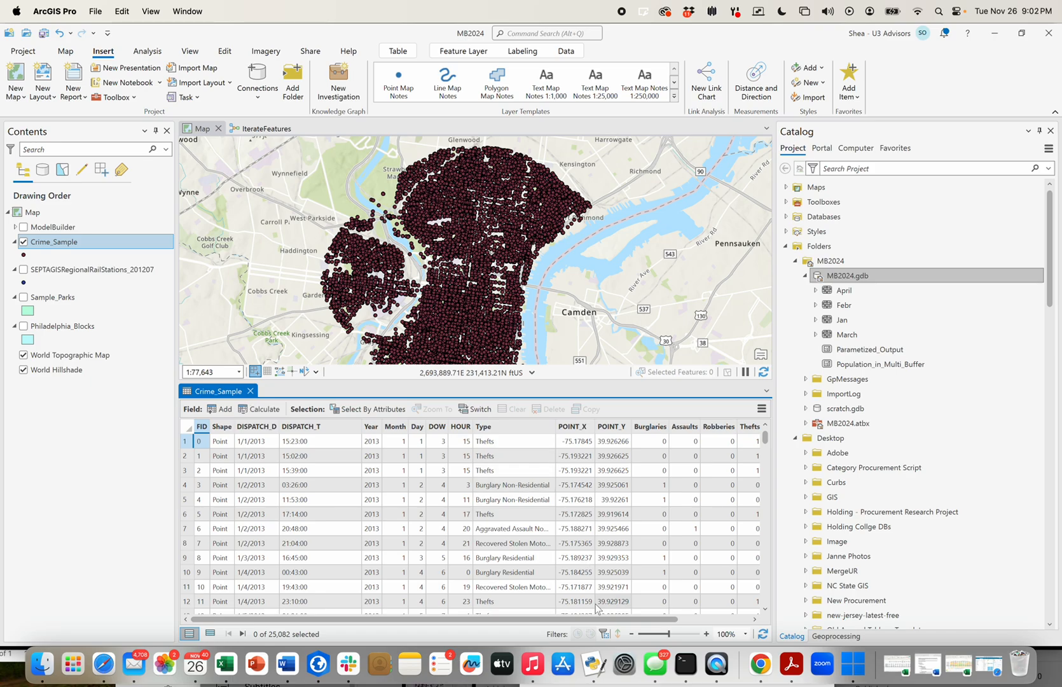
{"action": "left_click_drag", "start_coordinate": [671, 620], "coordinate": [736, 621]}
{"action": "left_click_drag", "start_coordinate": [765, 439], "coordinate": [766, 565]}
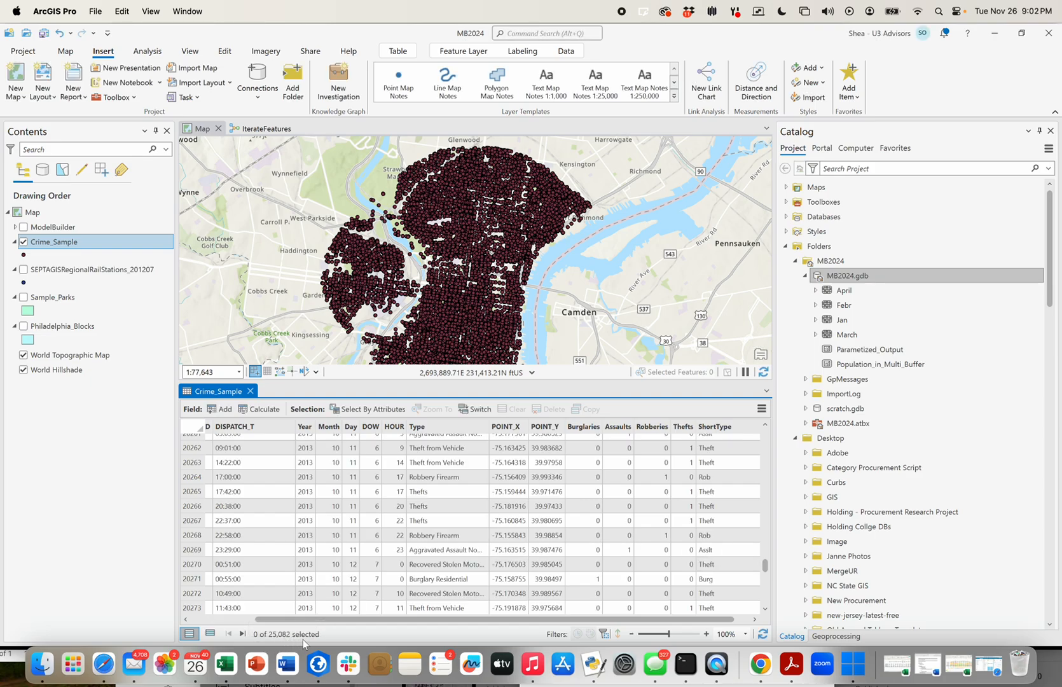
{"action": "left_click_drag", "start_coordinate": [767, 571], "coordinate": [766, 576]}
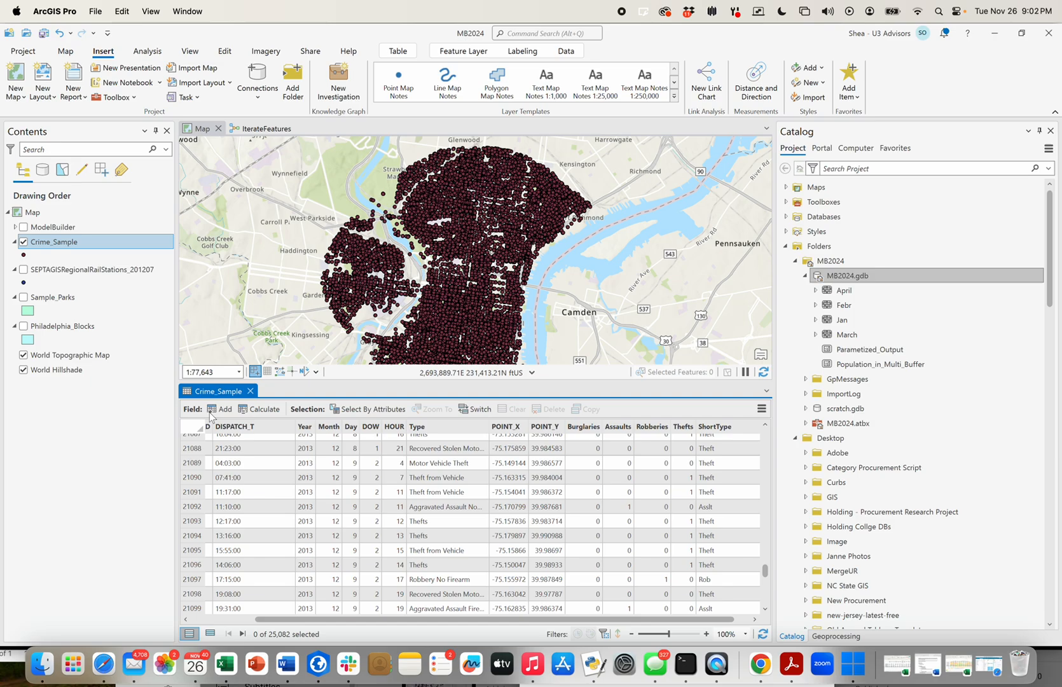
{"action": "left_click", "coordinate": [250, 391]}
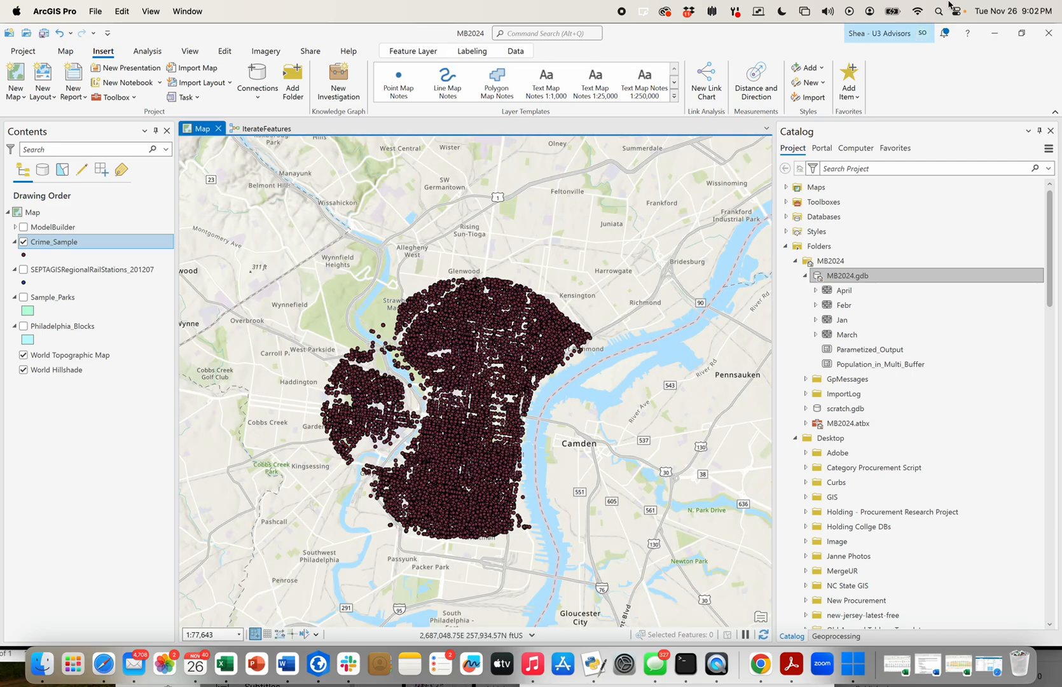